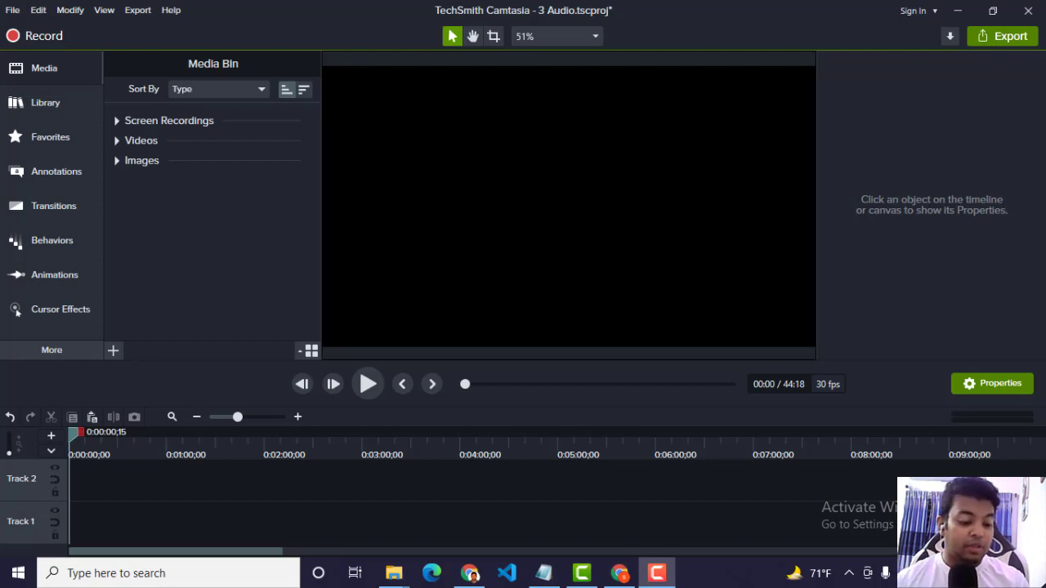
Hide the Properties pane beside the canvas.
{"action": "left_click", "coordinate": [217, 278]}
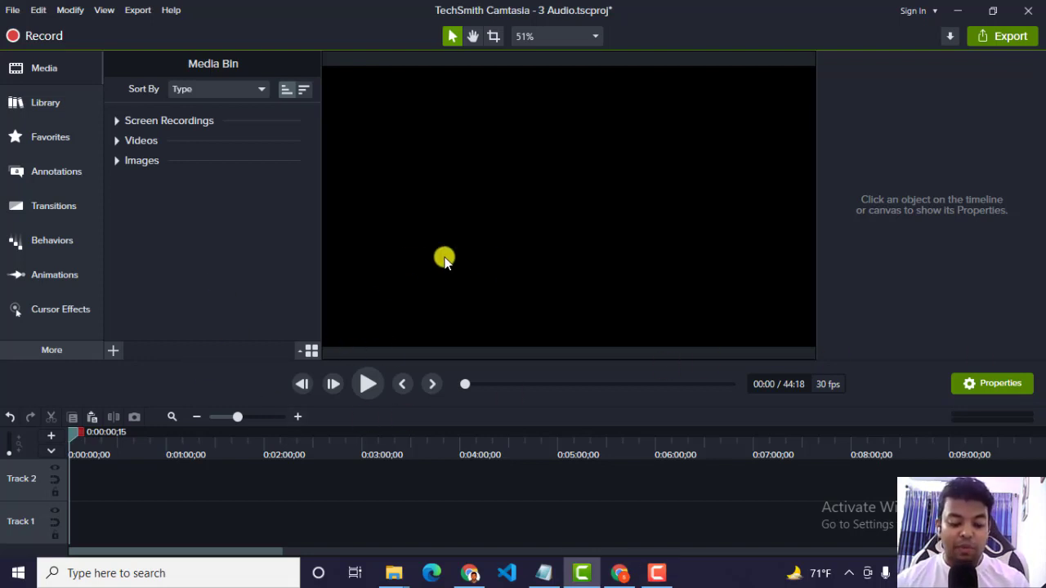
{"action": "left_click", "coordinate": [998, 384]}
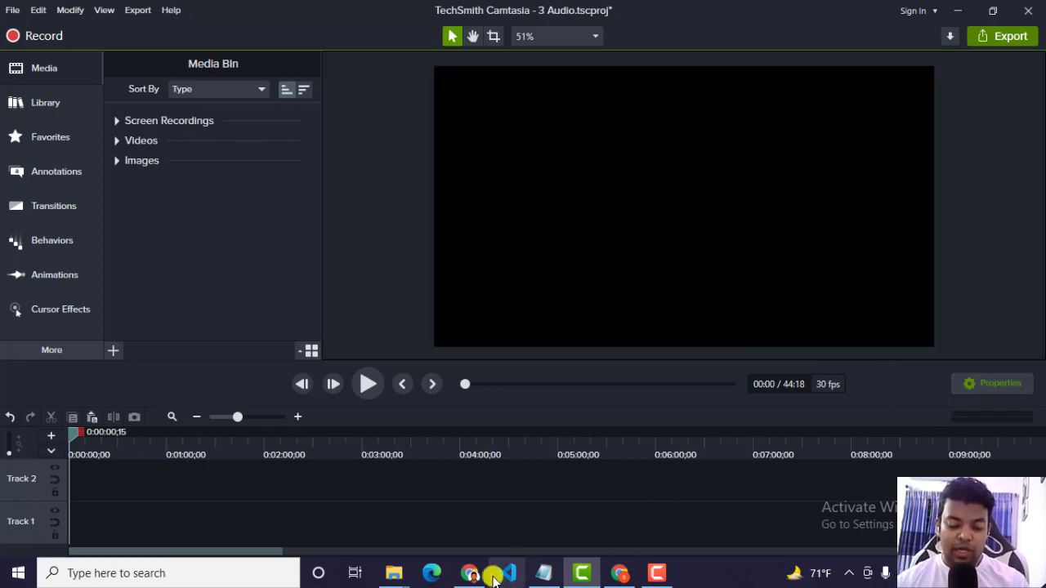
Switch to Chrome and start saving the previewed Freepik old paper image from the image search results.
{"action": "left_click", "coordinate": [472, 573]}
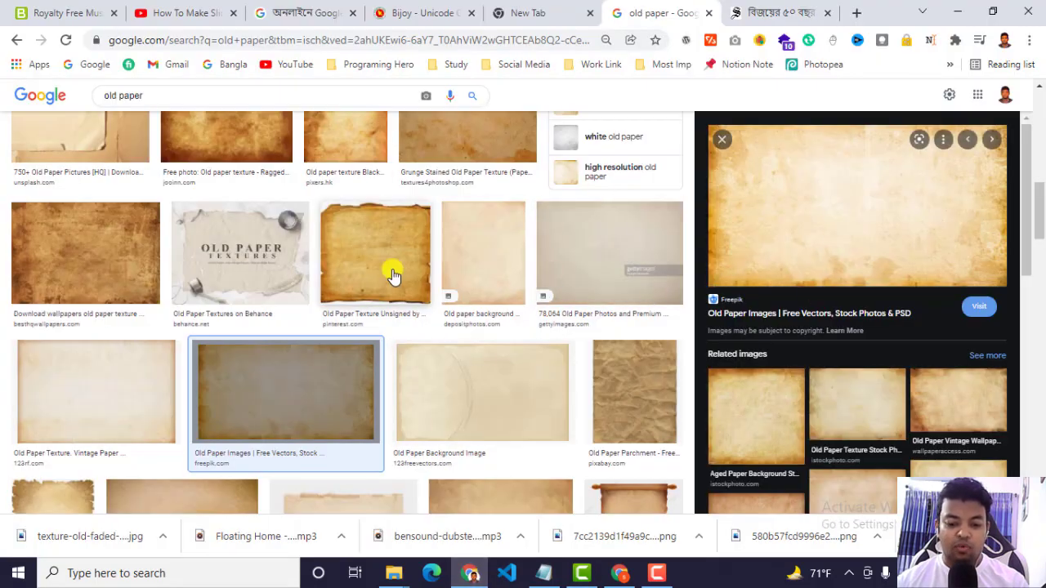
{"action": "scroll", "coordinate": [392, 276], "scroll_direction": "up", "scroll_amount": 5}
{"action": "scroll", "coordinate": [706, 226], "scroll_direction": "down", "scroll_amount": 3}
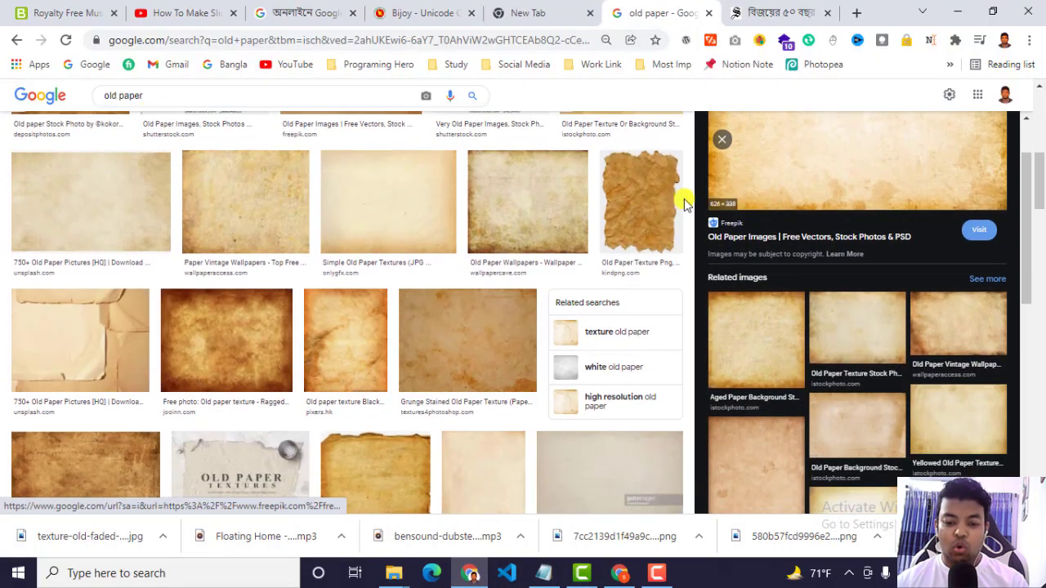
{"action": "right_click", "coordinate": [811, 183]}
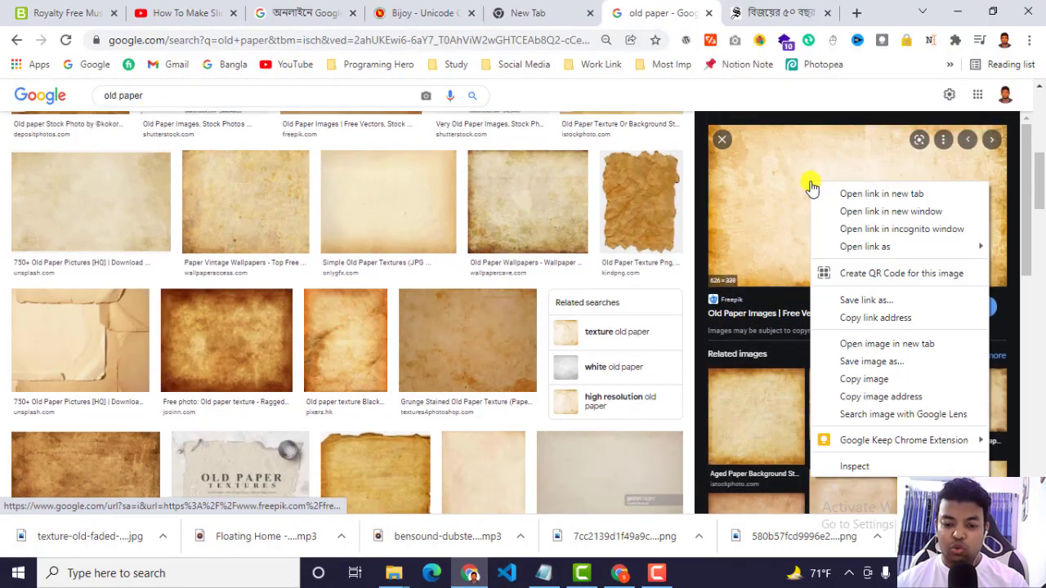
{"action": "left_click", "coordinate": [873, 363]}
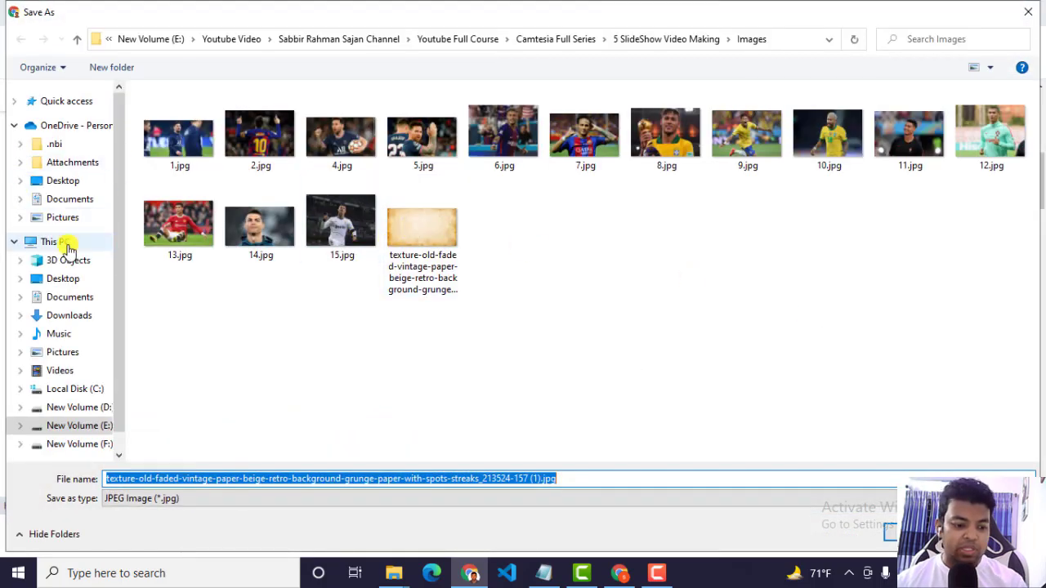
Save the image in the Downloads folder under the file name "old paper".
{"action": "left_click", "coordinate": [70, 297]}
{"action": "left_click", "coordinate": [70, 318]}
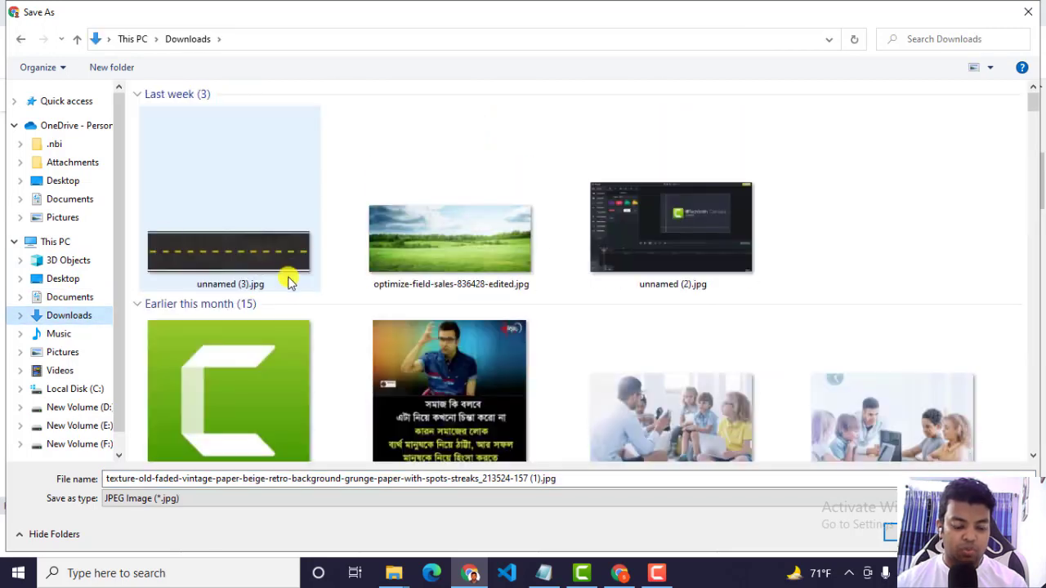
{"action": "left_click", "coordinate": [374, 479]}
{"action": "key", "text": "ctrl+a"}
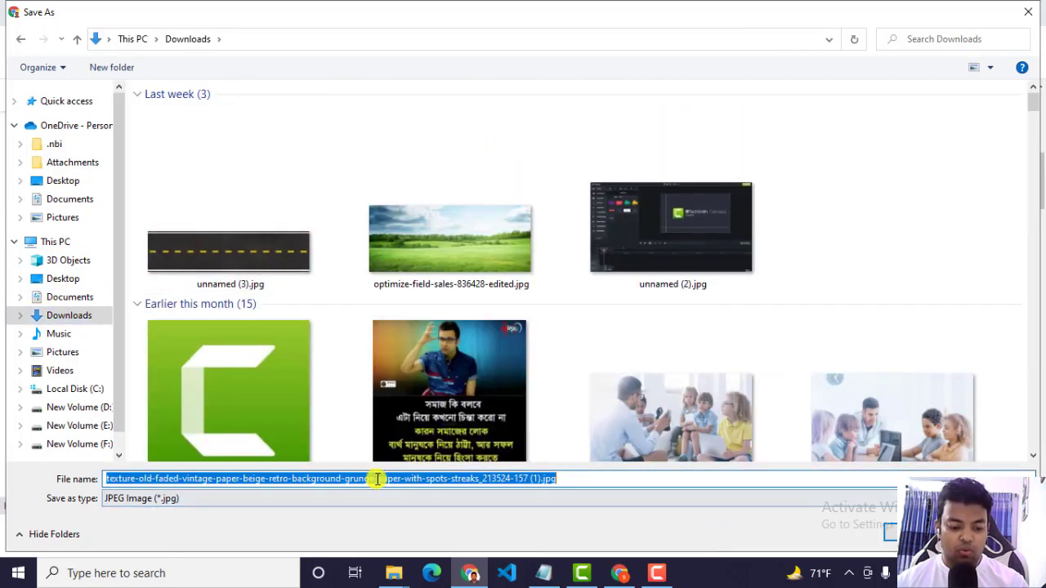
{"action": "type", "text": "o"}
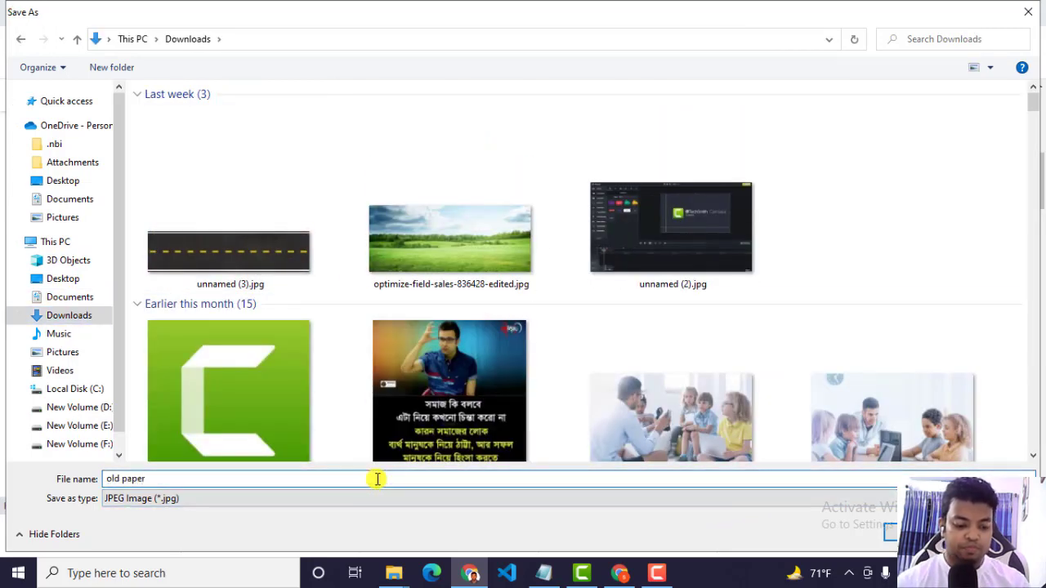
{"action": "type", "text": "ld paper"}
{"action": "key", "text": "Return"}
Bring the downloaded old paper image onto the Camtasia canvas and enlarge it to cover the whole frame.
{"action": "left_click_drag", "start_coordinate": [57, 536], "coordinate": [571, 198]}
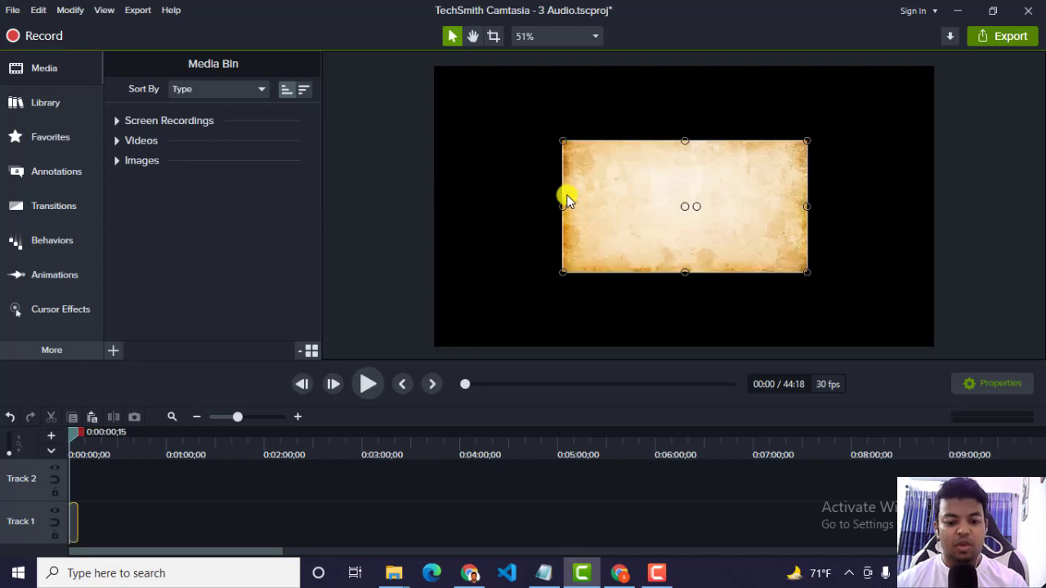
{"action": "left_click_drag", "start_coordinate": [563, 135], "coordinate": [471, 101]}
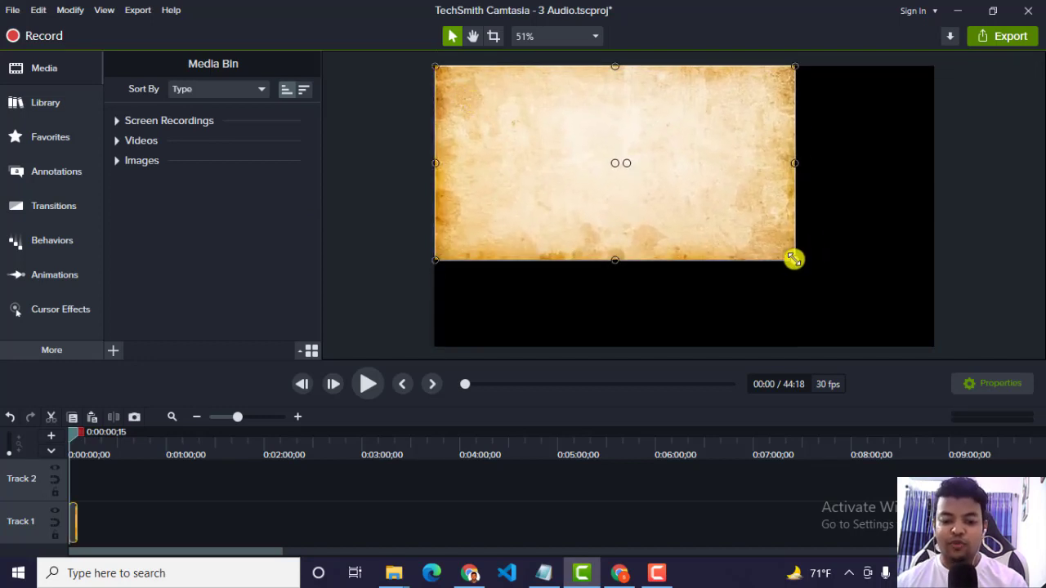
{"action": "left_click_drag", "start_coordinate": [794, 258], "coordinate": [890, 318]}
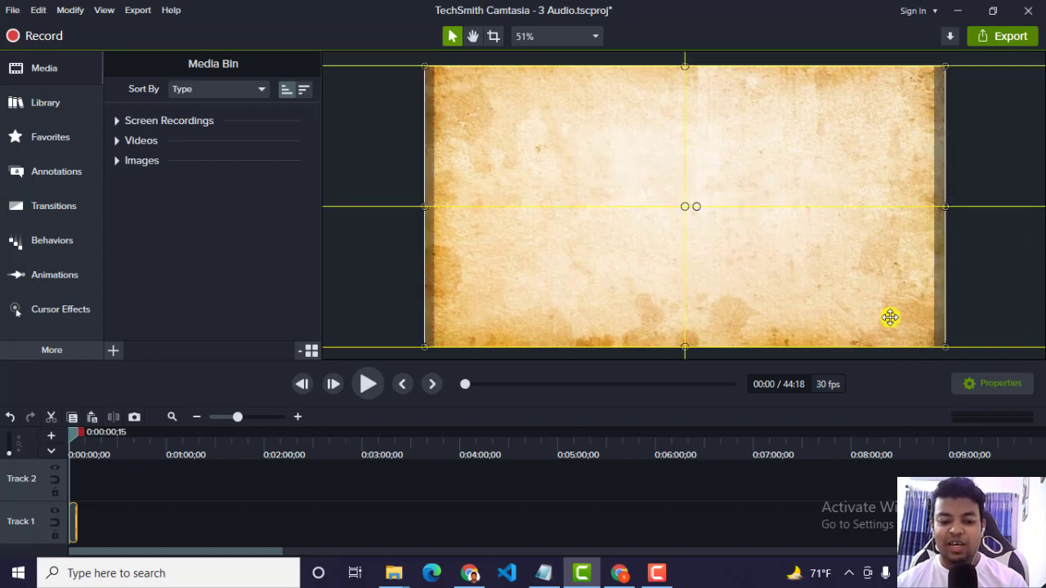
{"action": "left_click", "coordinate": [1005, 308]}
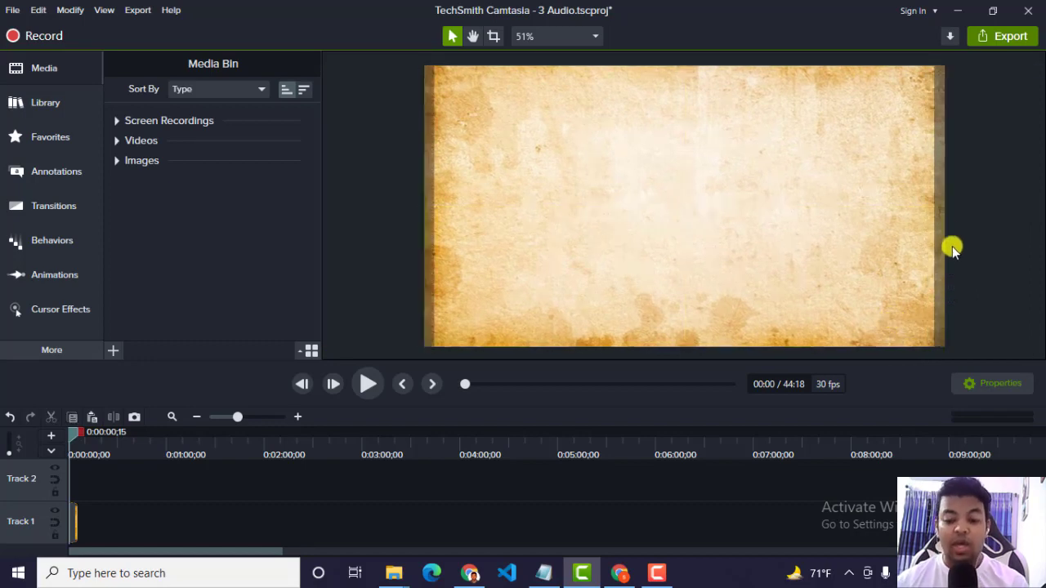
Narrow the old paper background from both sides so that its edges line up with the canvas.
{"action": "left_click", "coordinate": [935, 226]}
{"action": "left_click_drag", "start_coordinate": [946, 204], "coordinate": [942, 205]}
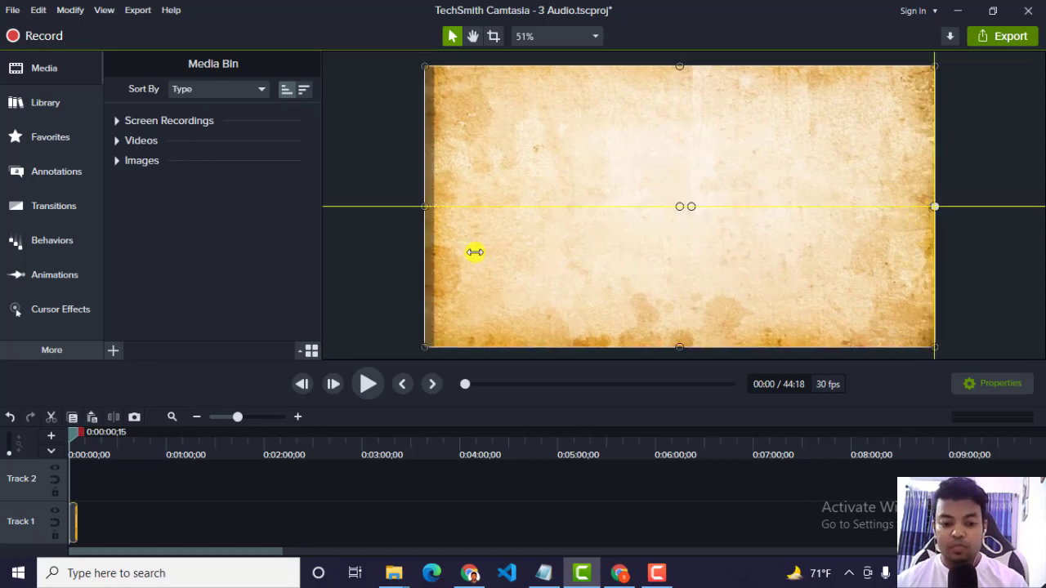
{"action": "left_click_drag", "start_coordinate": [423, 203], "coordinate": [426, 206]}
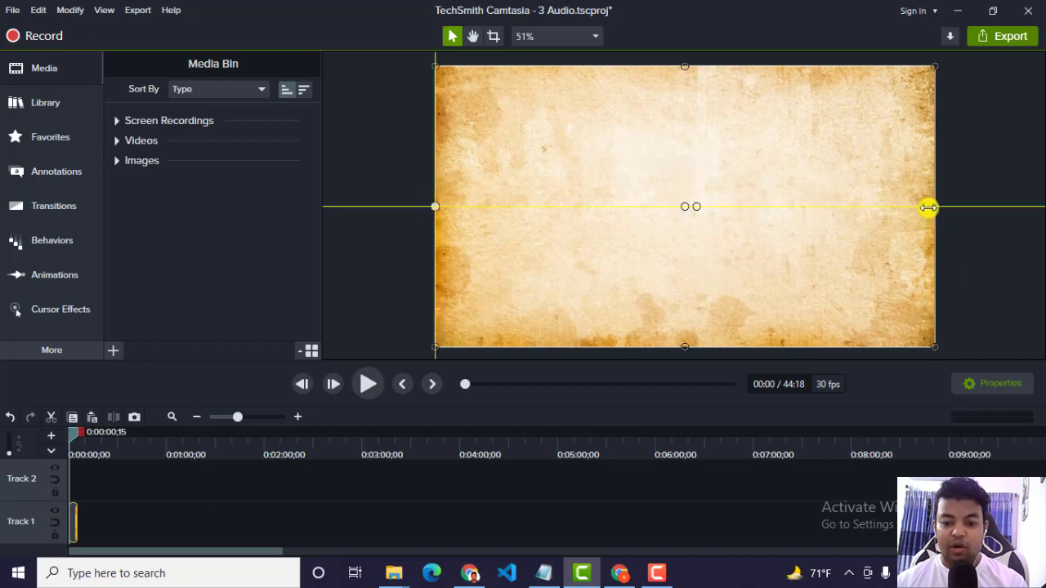
{"action": "left_click", "coordinate": [985, 214]}
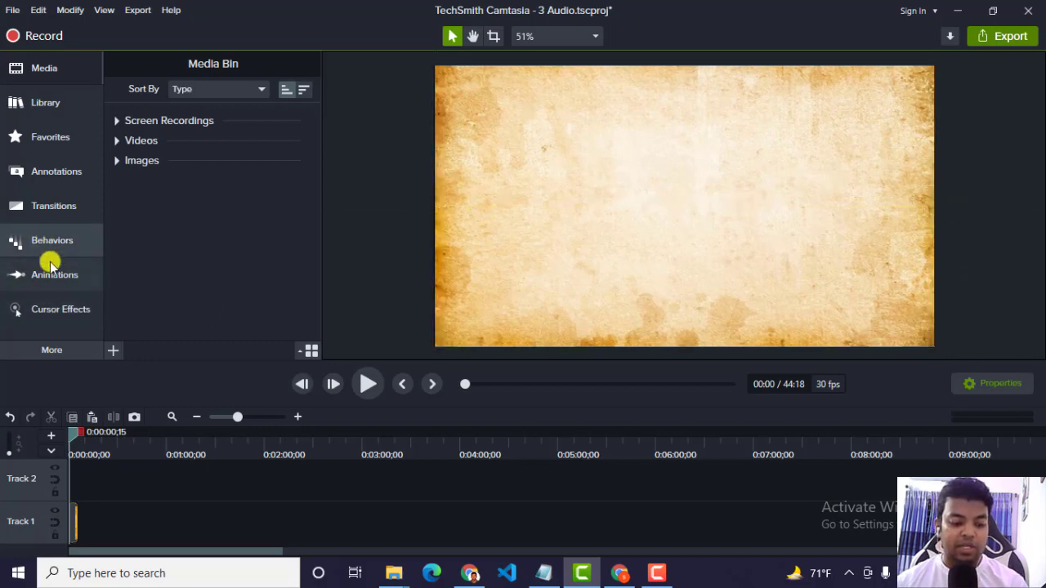
Add a Basic plain text callout to the canvas reading "This is" followed by the presenter's full name.
{"action": "left_click", "coordinate": [45, 210]}
{"action": "left_click", "coordinate": [47, 172]}
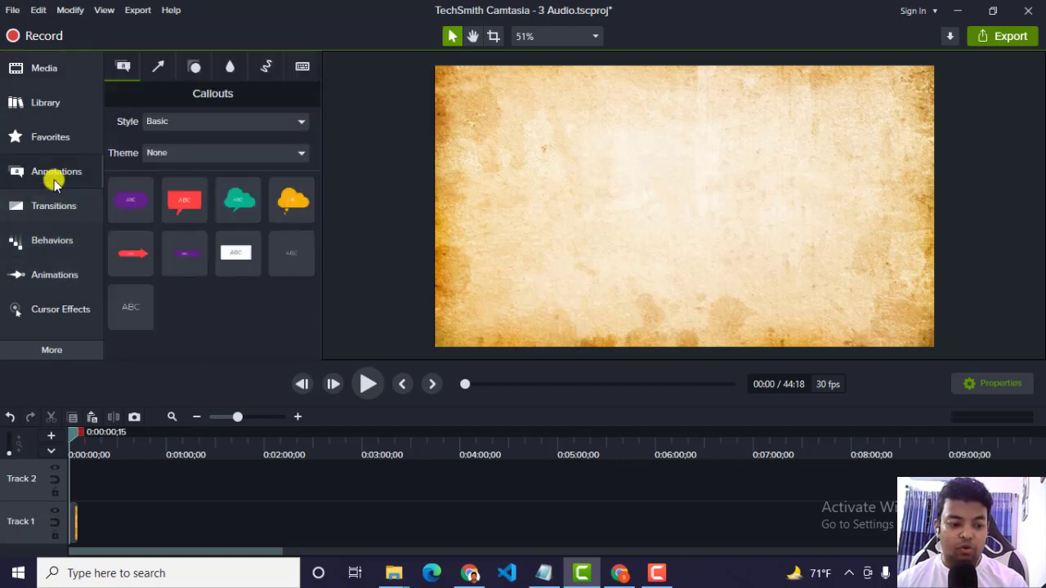
{"action": "left_click_drag", "start_coordinate": [120, 310], "coordinate": [630, 202]}
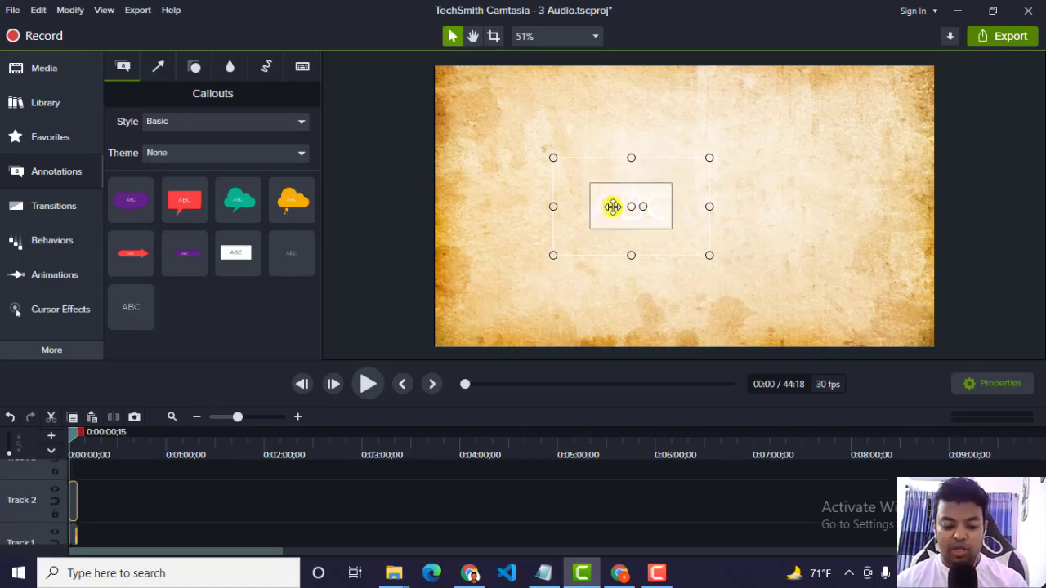
{"action": "type", "text": "This is"}
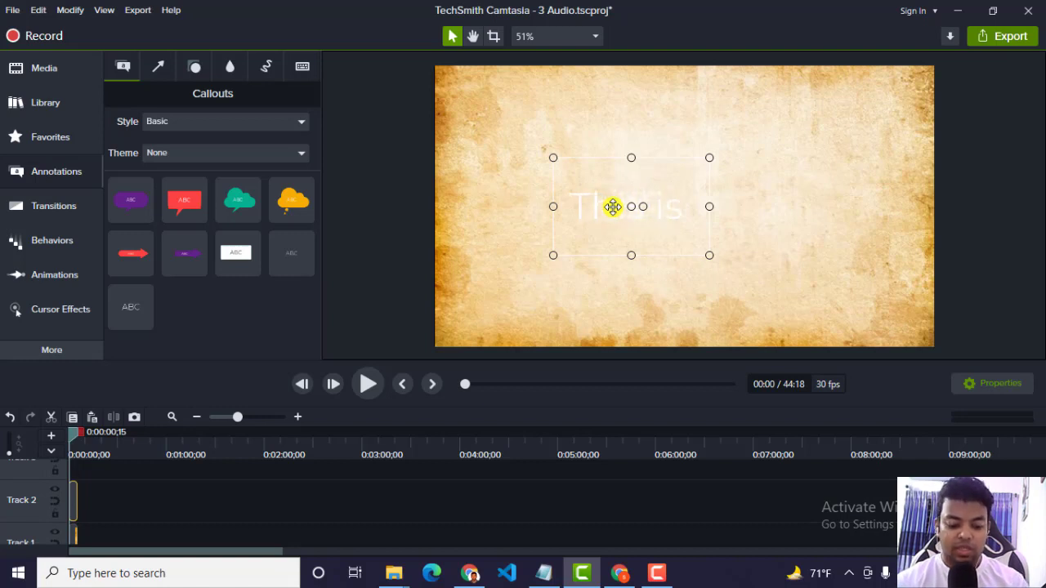
{"action": "type", "text": " Sabbir Rahman"}
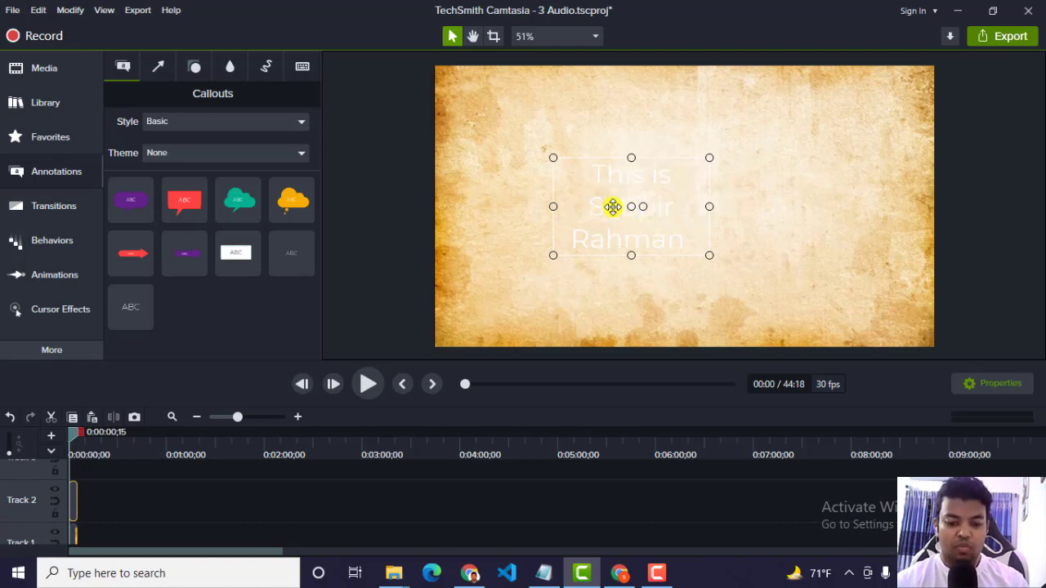
{"action": "type", "text": " Sajan"}
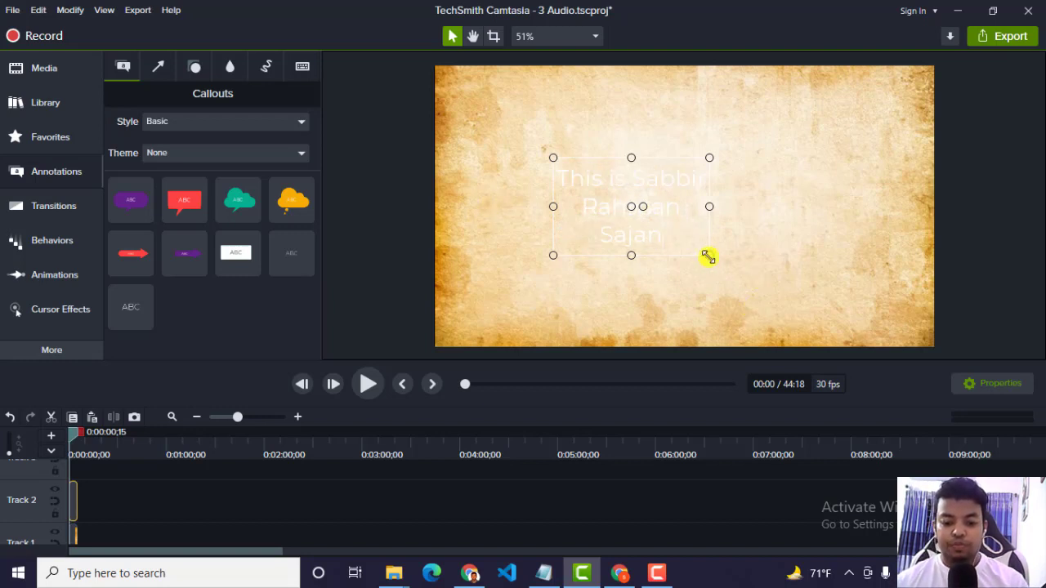
Widen the text callout and append ". Welcome to my Video ." after the name.
{"action": "left_click_drag", "start_coordinate": [708, 256], "coordinate": [809, 242]}
{"action": "double_click", "coordinate": [807, 237]}
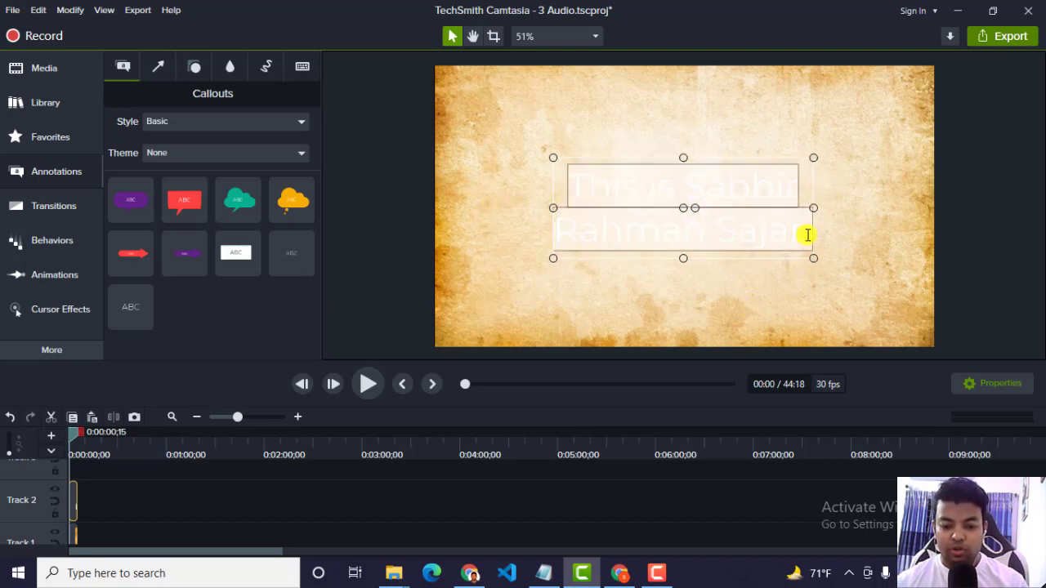
{"action": "double_click", "coordinate": [807, 236]}
{"action": "left_click", "coordinate": [807, 235]}
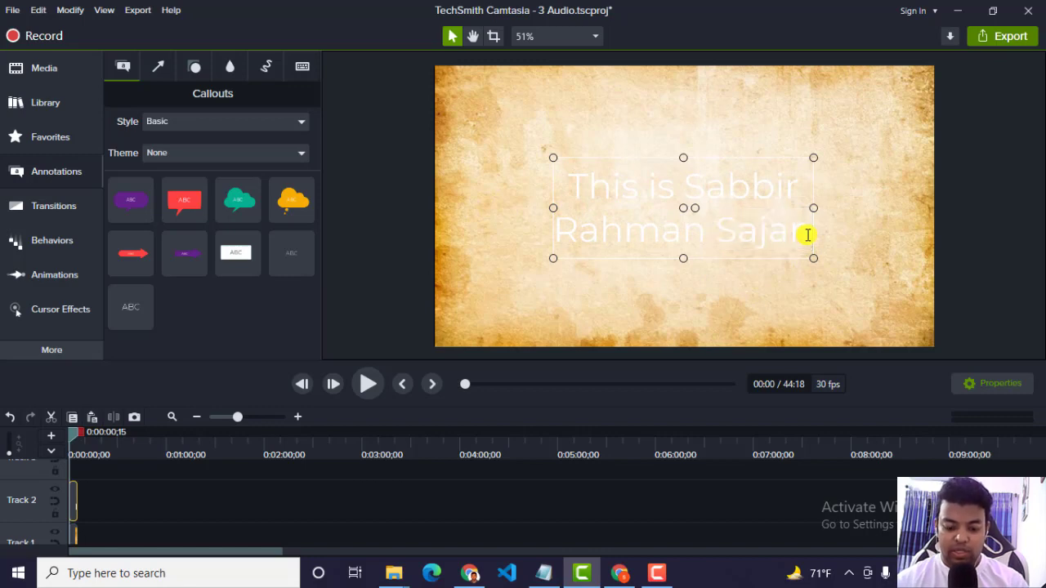
{"action": "type", "text": ". Wel"}
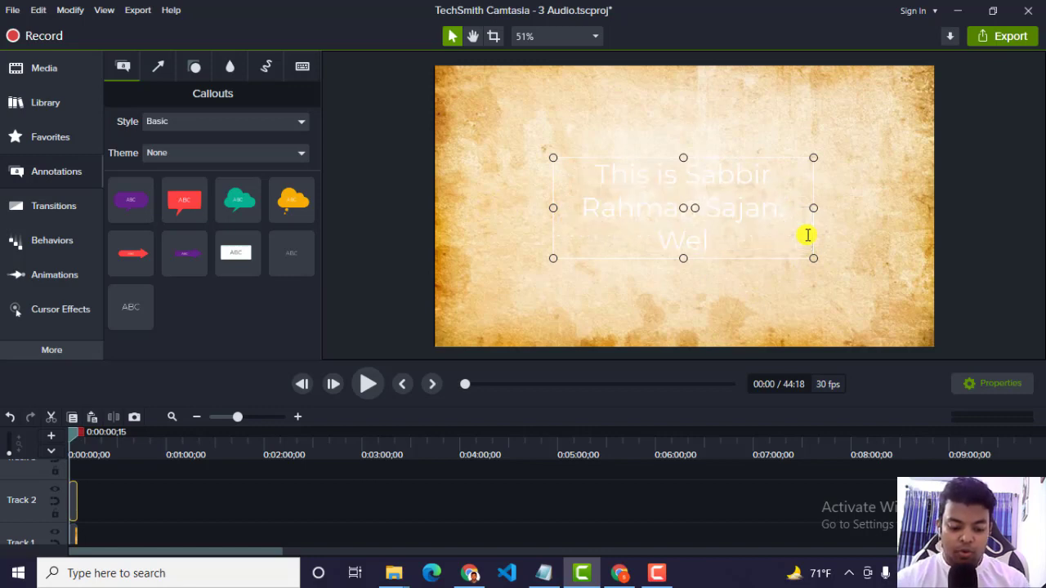
{"action": "type", "text": "come to "}
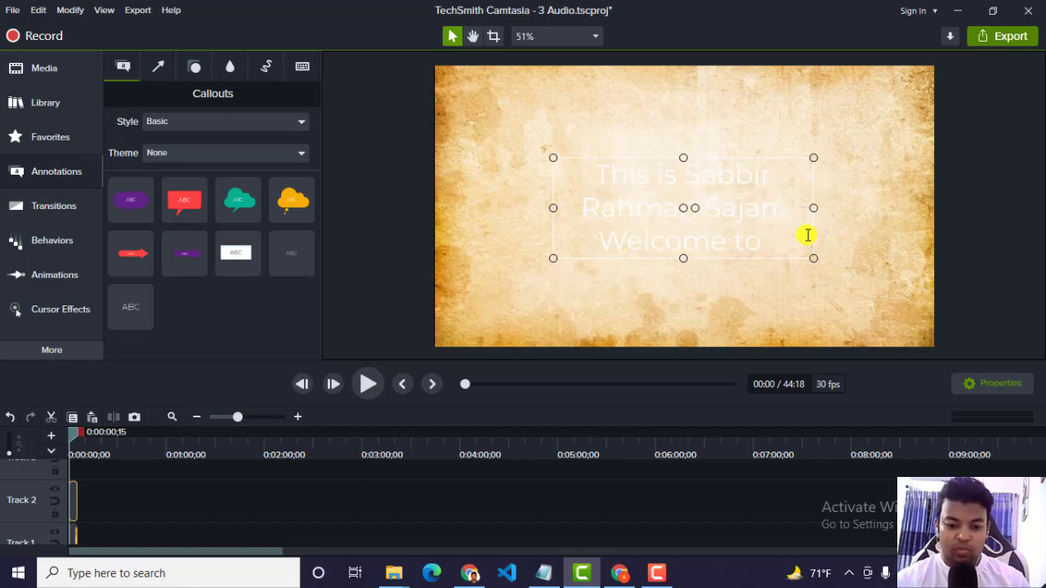
{"action": "type", "text": "my V"}
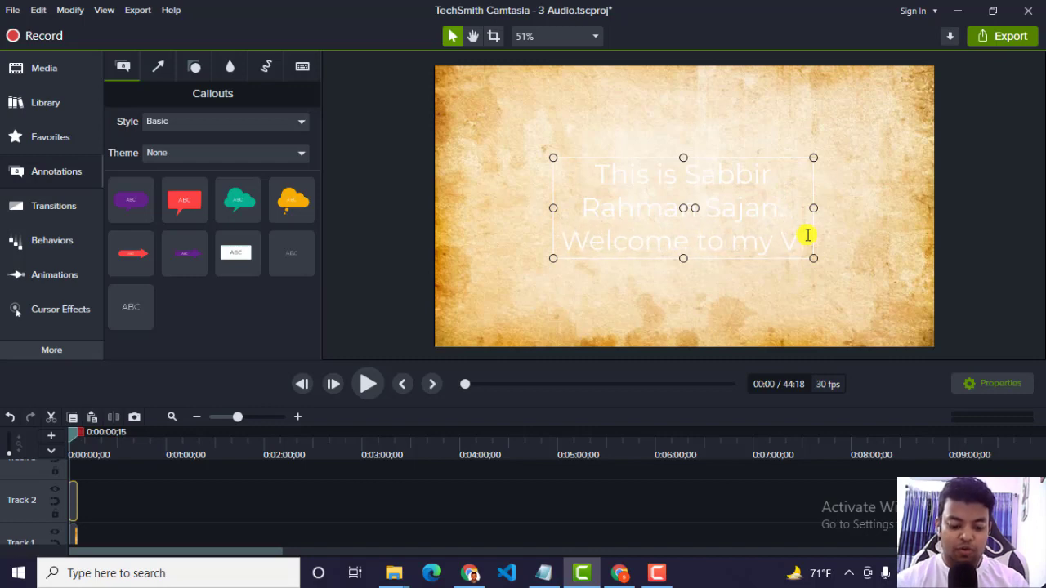
{"action": "type", "text": "ideo."}
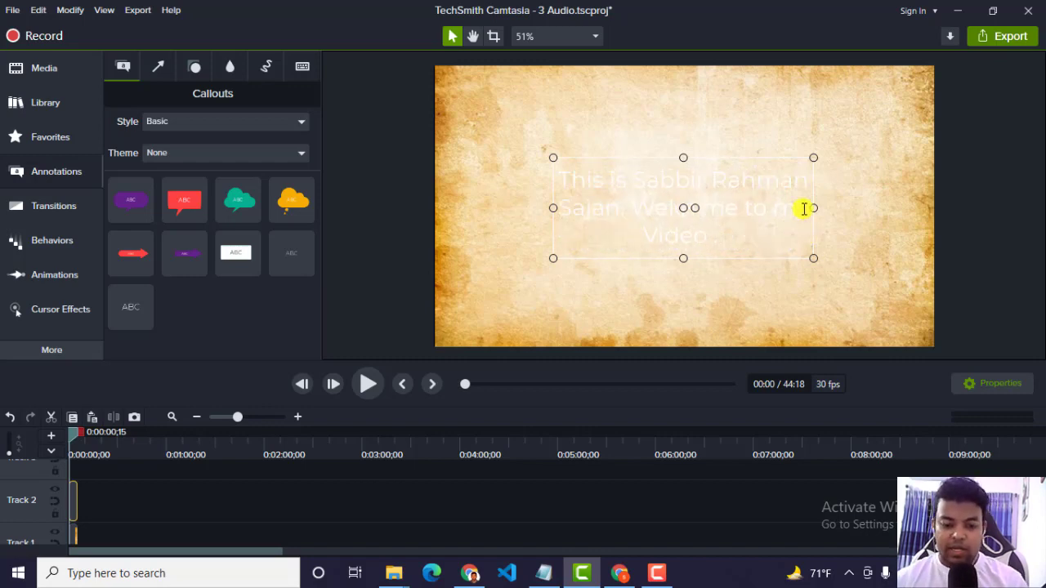
{"action": "key", "text": "BackSpace"}
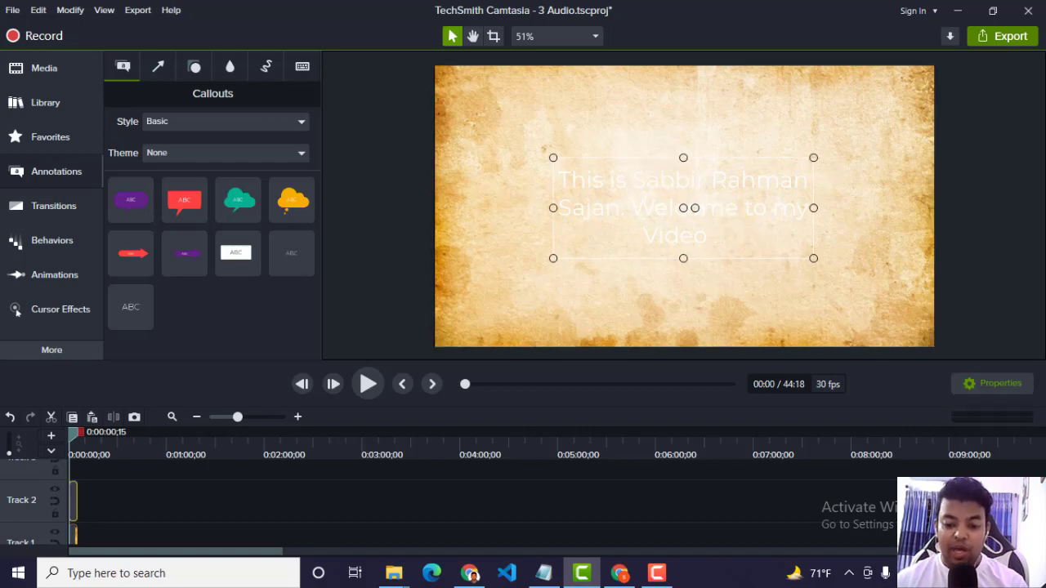
Show the callout's properties and set all of its text to black at font size 69.
{"action": "left_click", "coordinate": [1004, 383]}
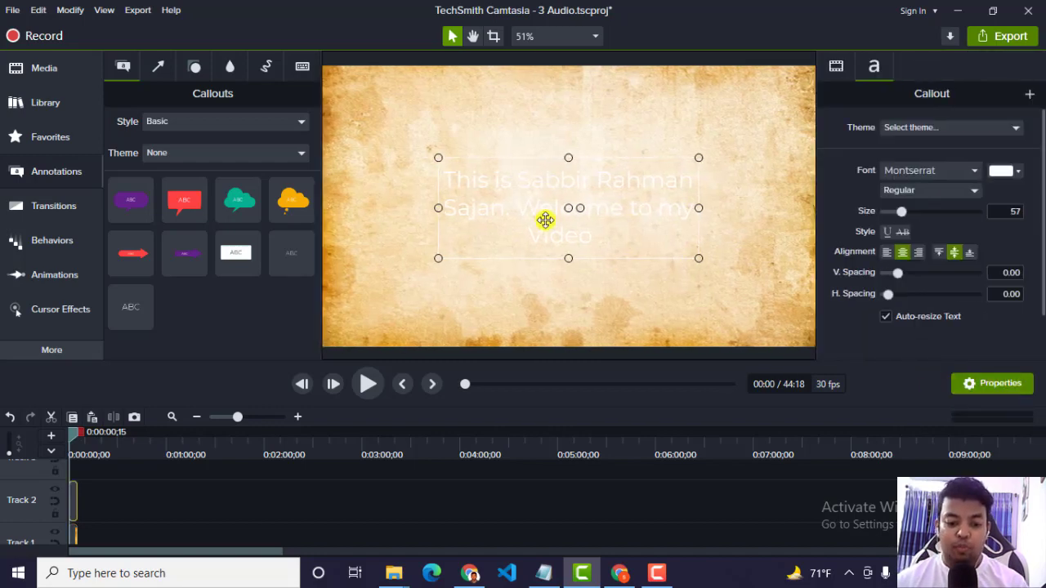
{"action": "double_click", "coordinate": [631, 213]}
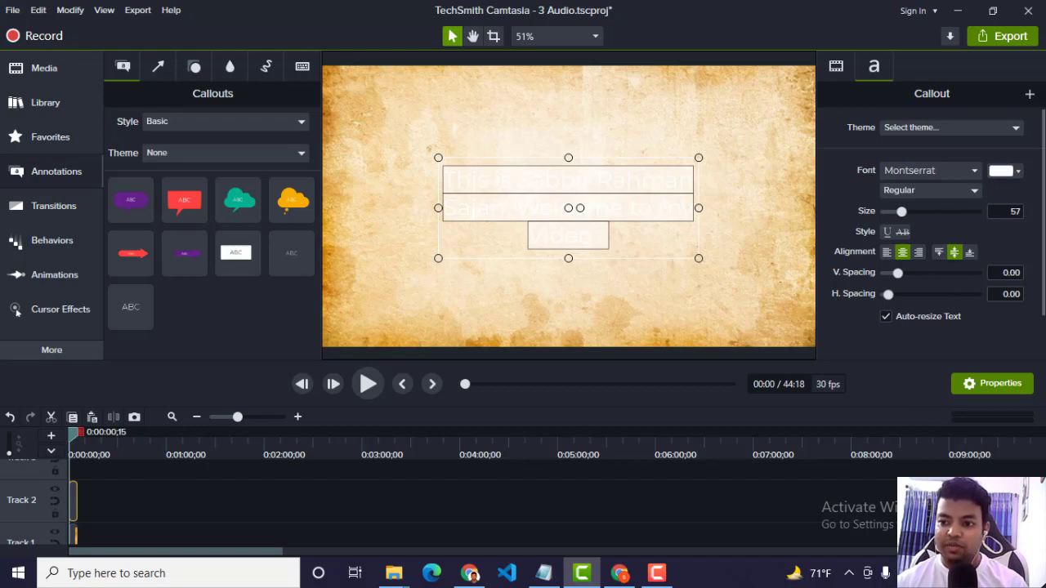
{"action": "left_click", "coordinate": [1026, 258]}
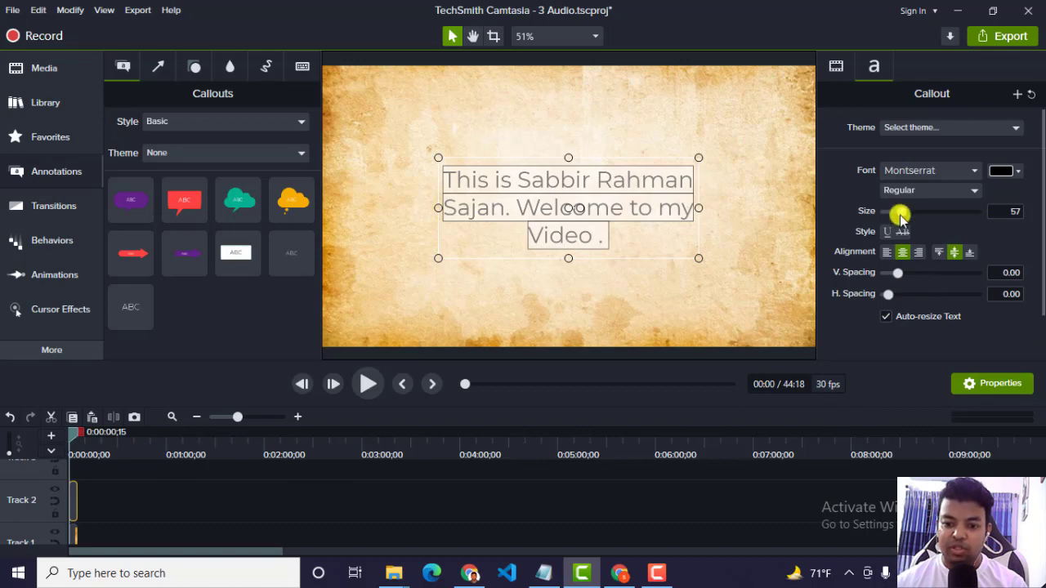
{"action": "mouse_move", "coordinate": [906, 213]}
{"action": "left_mouse_down"}
{"action": "mouse_move", "coordinate": [924, 215]}
{"action": "mouse_move", "coordinate": [911, 221]}
{"action": "left_mouse_up"}
Shrink the text callout's box to fit inside the paper background, keeping the message on two lines near the middle.
{"action": "left_click_drag", "start_coordinate": [568, 104], "coordinate": [588, 173]}
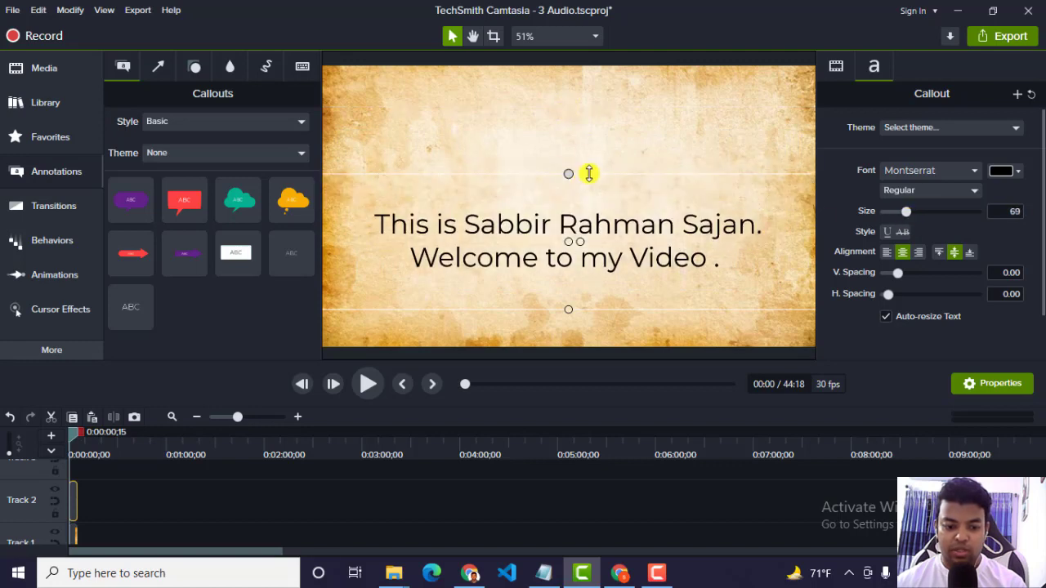
{"action": "scroll", "coordinate": [777, 257], "scroll_direction": "down", "scroll_amount": 3}
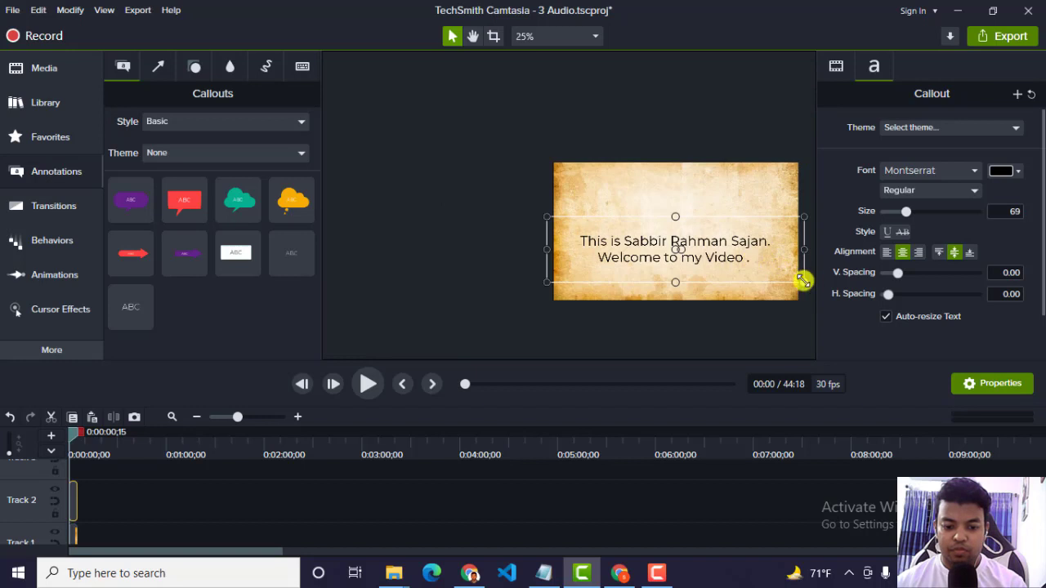
{"action": "left_click_drag", "start_coordinate": [804, 281], "coordinate": [769, 248]}
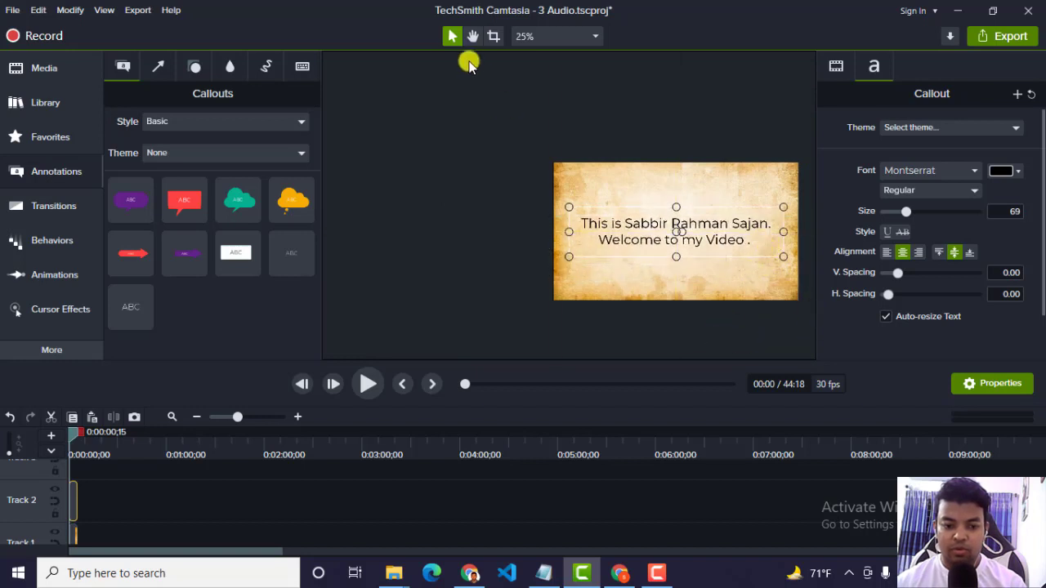
{"action": "left_click", "coordinate": [472, 36]}
{"action": "left_click_drag", "start_coordinate": [596, 106], "coordinate": [553, 112]}
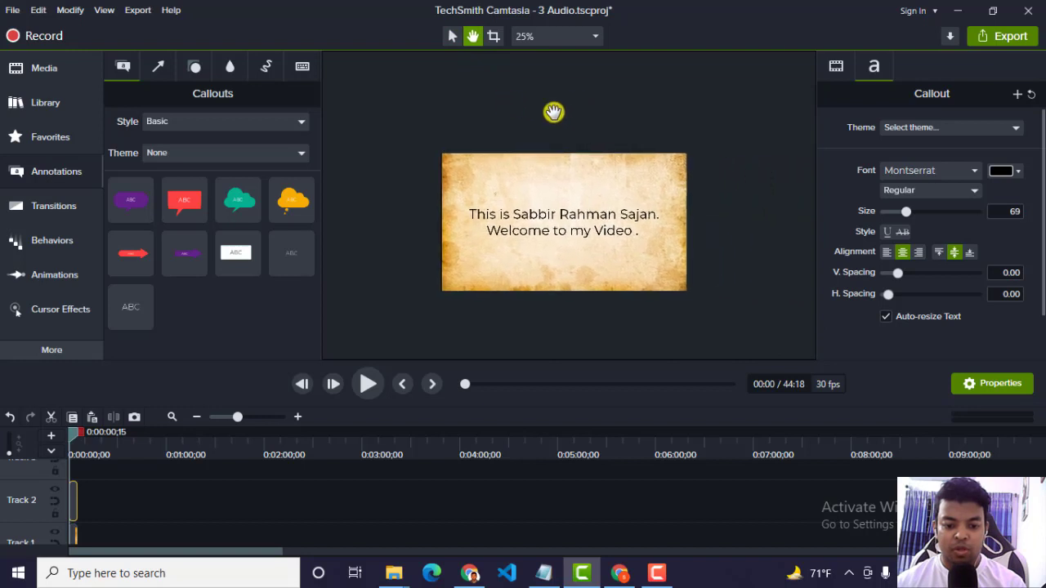
Set the welcome text callout's font weight to Bold.
{"action": "left_click", "coordinate": [541, 36]}
{"action": "left_click", "coordinate": [516, 59]}
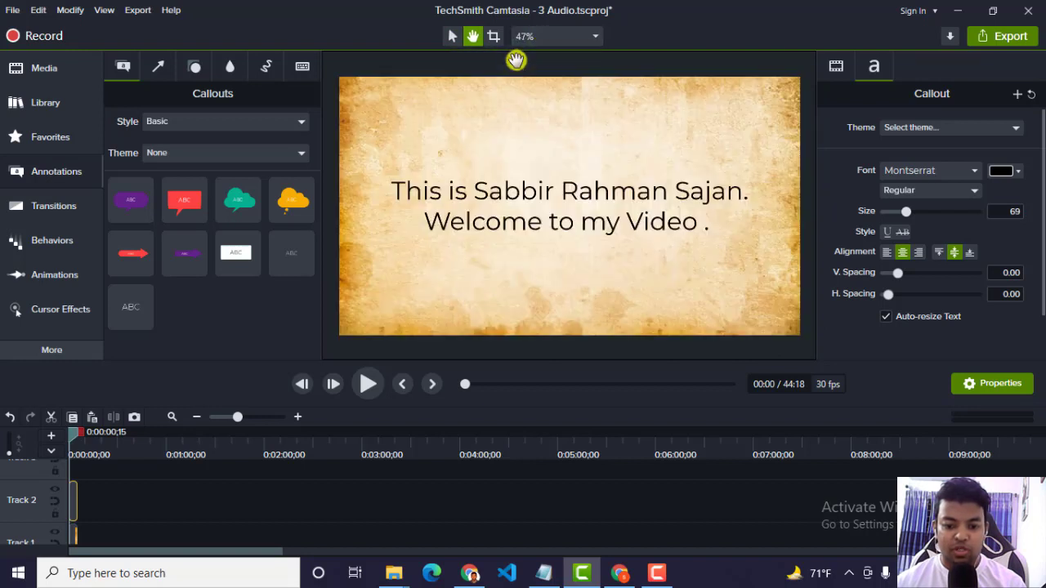
{"action": "left_click", "coordinate": [929, 190]}
{"action": "left_click", "coordinate": [910, 240]}
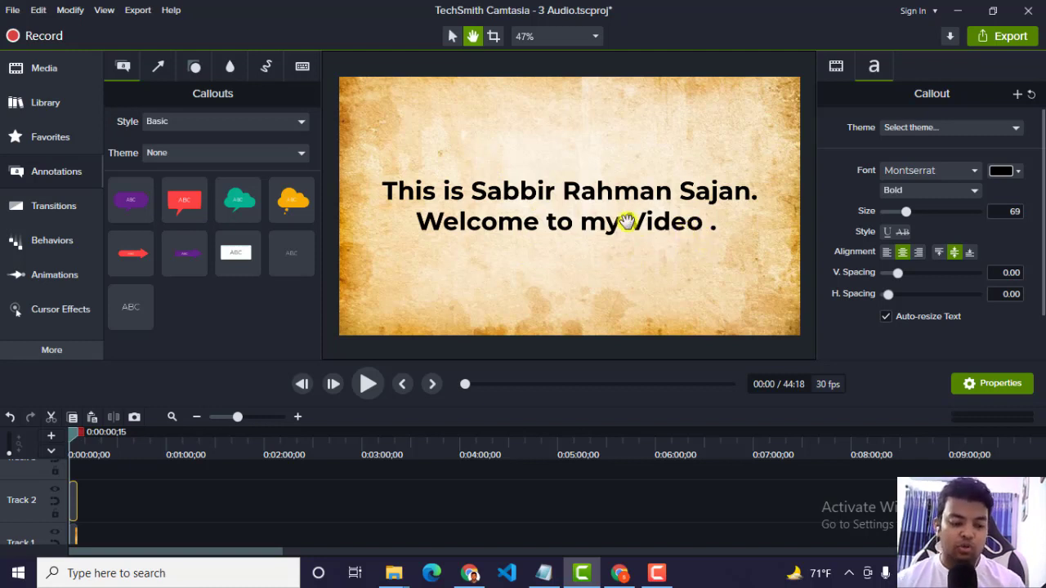
Extend the text clip and the old paper clip on the timeline so that both last about 32 seconds.
{"action": "left_click", "coordinate": [50, 243]}
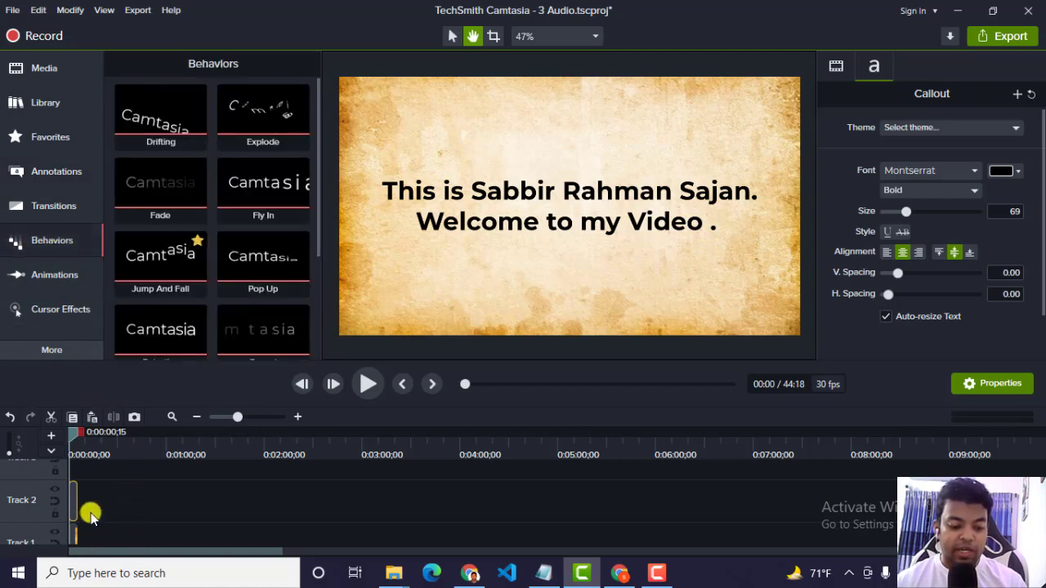
{"action": "scroll", "coordinate": [89, 509], "scroll_direction": "up", "scroll_amount": 3}
{"action": "scroll", "coordinate": [101, 508], "scroll_direction": "up", "scroll_amount": 1, "text": "ctrl"}
{"action": "scroll", "coordinate": [100, 508], "scroll_direction": "up", "scroll_amount": 2, "text": "ctrl"}
{"action": "scroll", "coordinate": [103, 502], "scroll_direction": "down", "scroll_amount": 3}
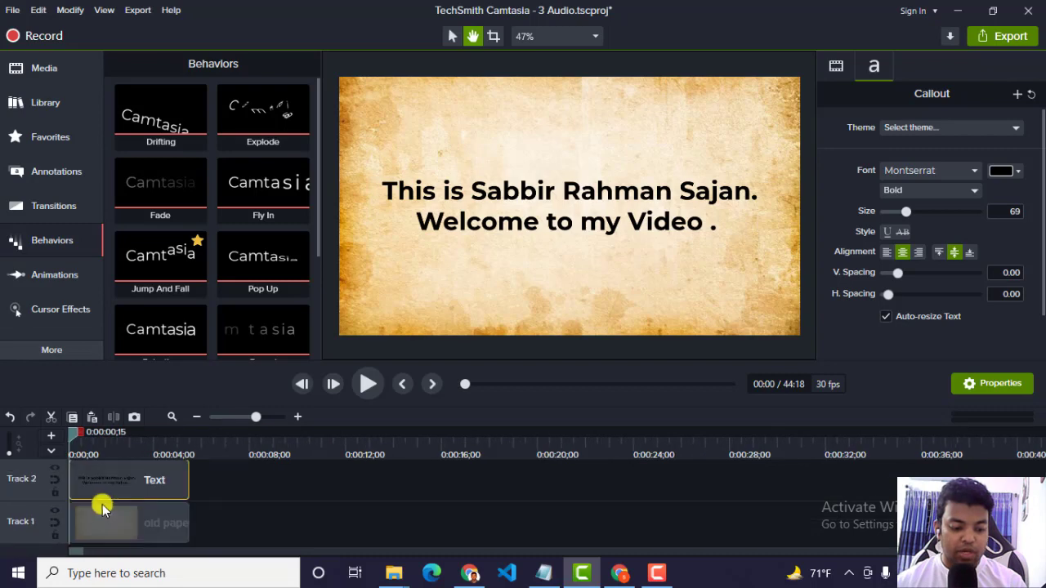
{"action": "left_click", "coordinate": [303, 484]}
{"action": "left_click", "coordinate": [140, 478]}
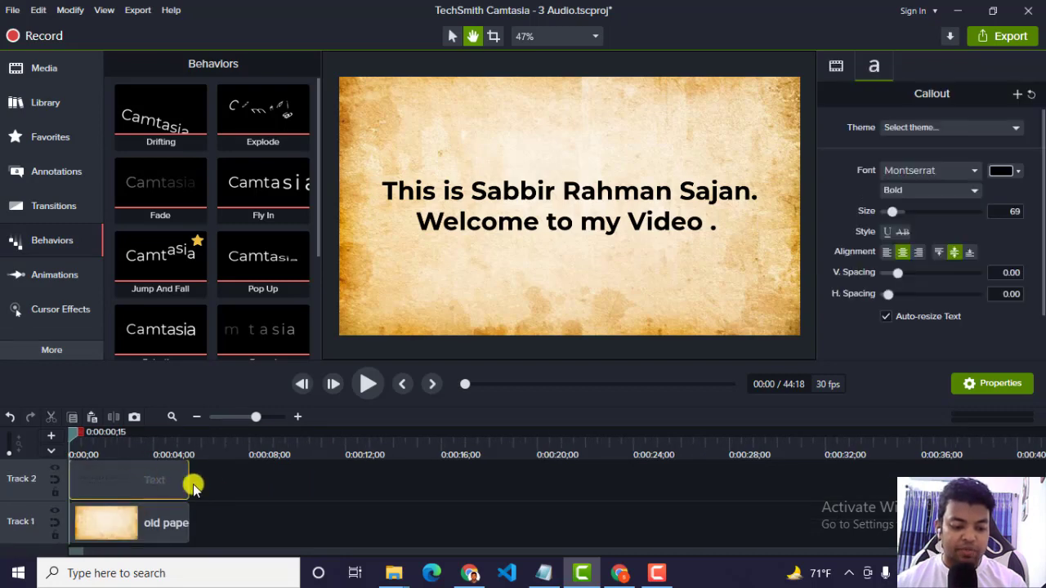
{"action": "left_click_drag", "start_coordinate": [187, 480], "coordinate": [842, 483]}
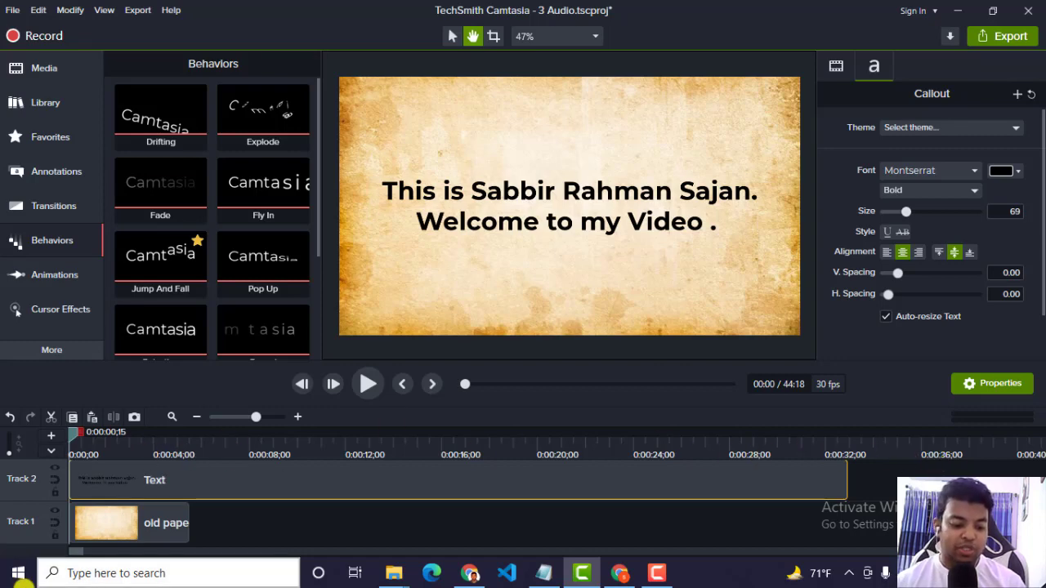
{"action": "left_click_drag", "start_coordinate": [185, 523], "coordinate": [847, 521]}
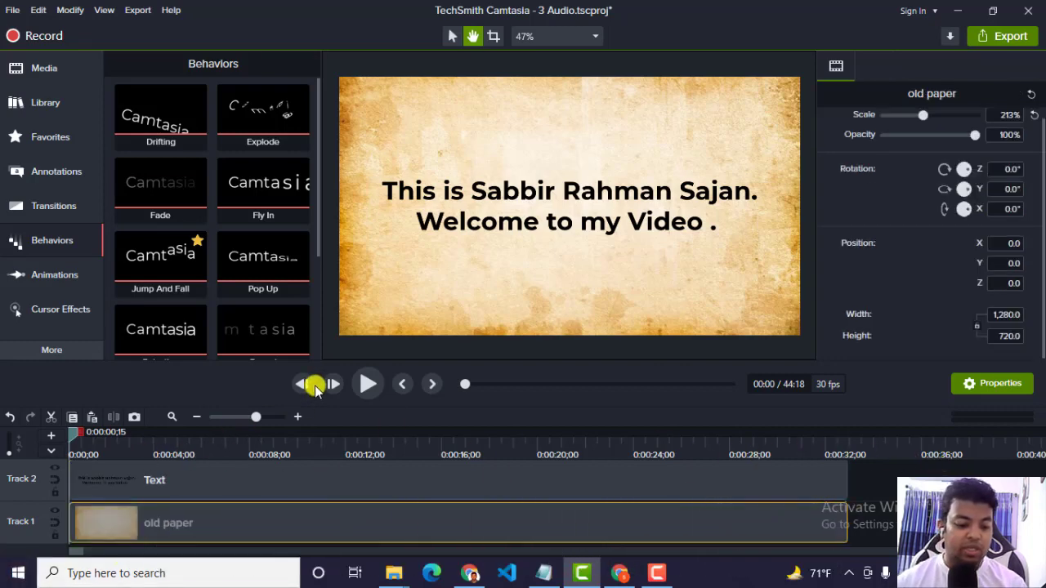
Play the first seconds of the title and return the playhead to the start of the timeline.
{"action": "left_click", "coordinate": [368, 385]}
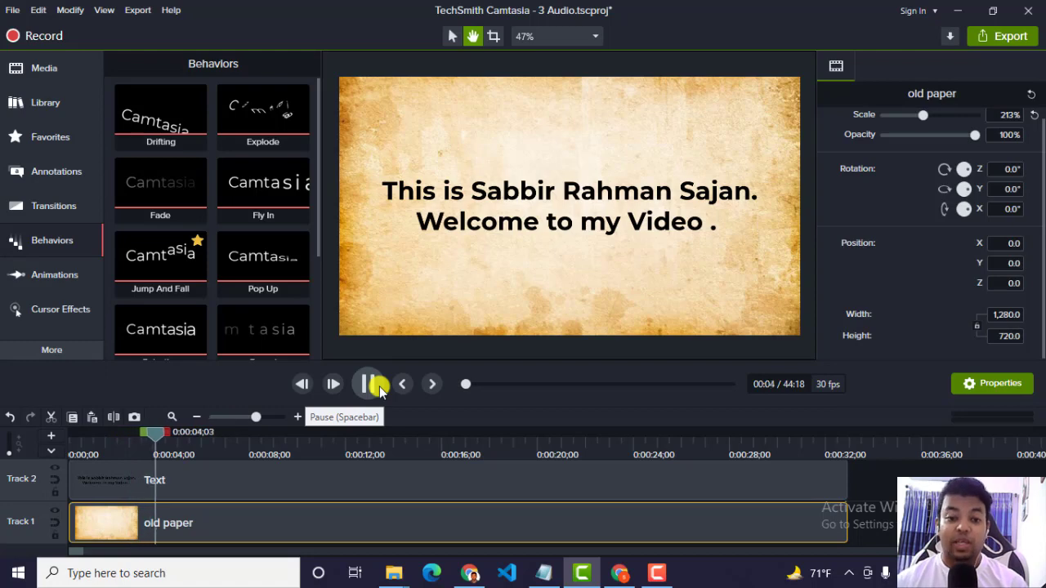
{"action": "left_click", "coordinate": [370, 384]}
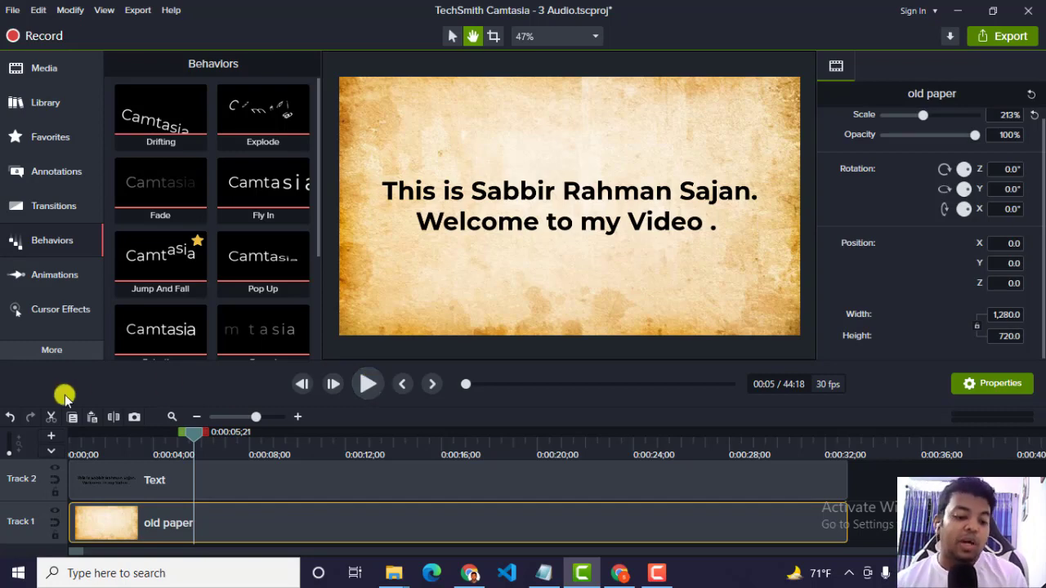
{"action": "left_click_drag", "start_coordinate": [191, 433], "coordinate": [4, 441]}
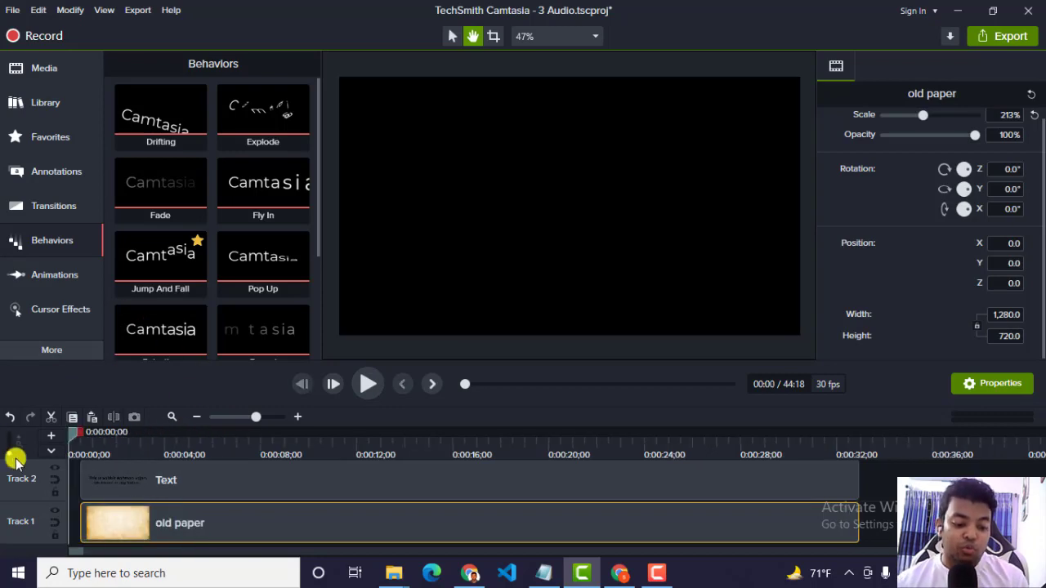
Apply the Drifting behavior to the text and old paper clips together and preview the animation from the start.
{"action": "left_click", "coordinate": [109, 477]}
{"action": "left_click", "coordinate": [134, 528], "text": "ctrl"}
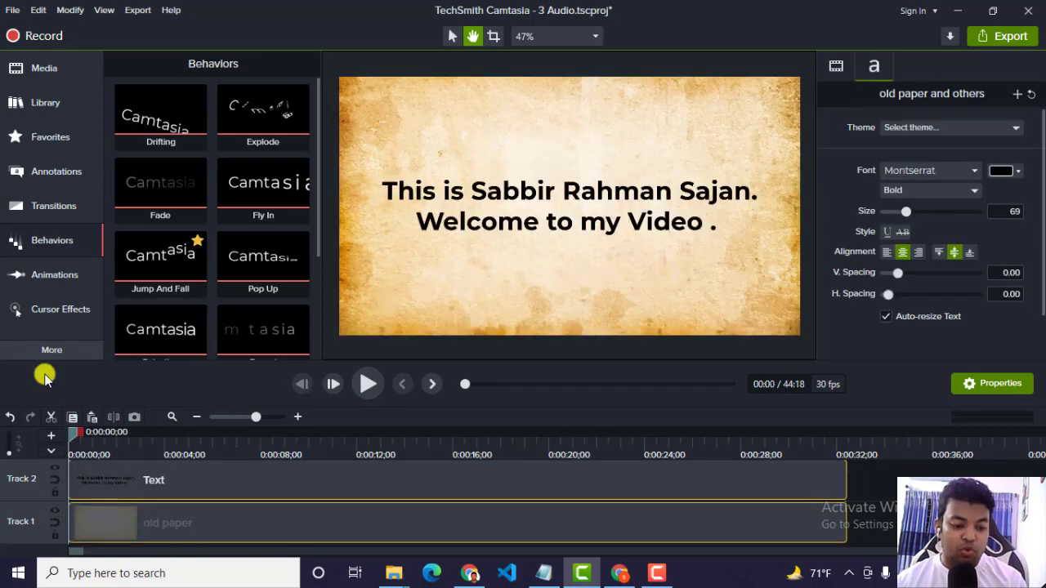
{"action": "left_click", "coordinate": [51, 240]}
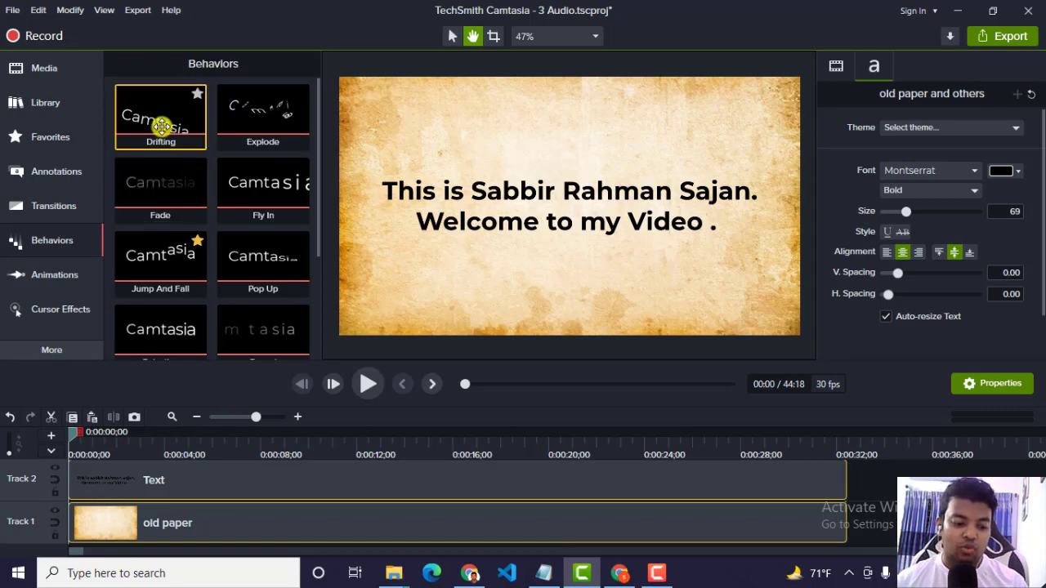
{"action": "left_click_drag", "start_coordinate": [158, 122], "coordinate": [369, 475]}
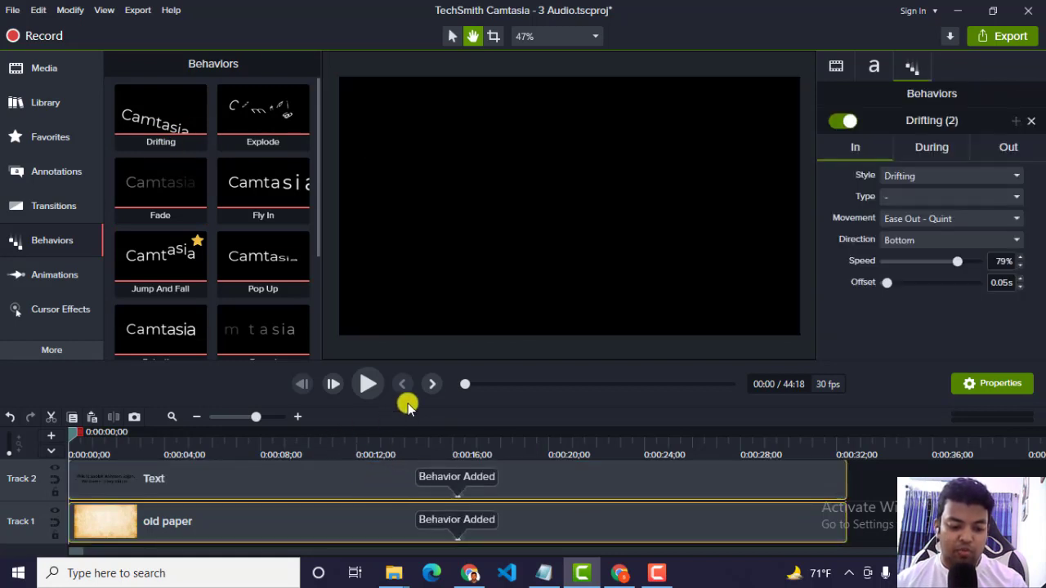
{"action": "left_click", "coordinate": [366, 388]}
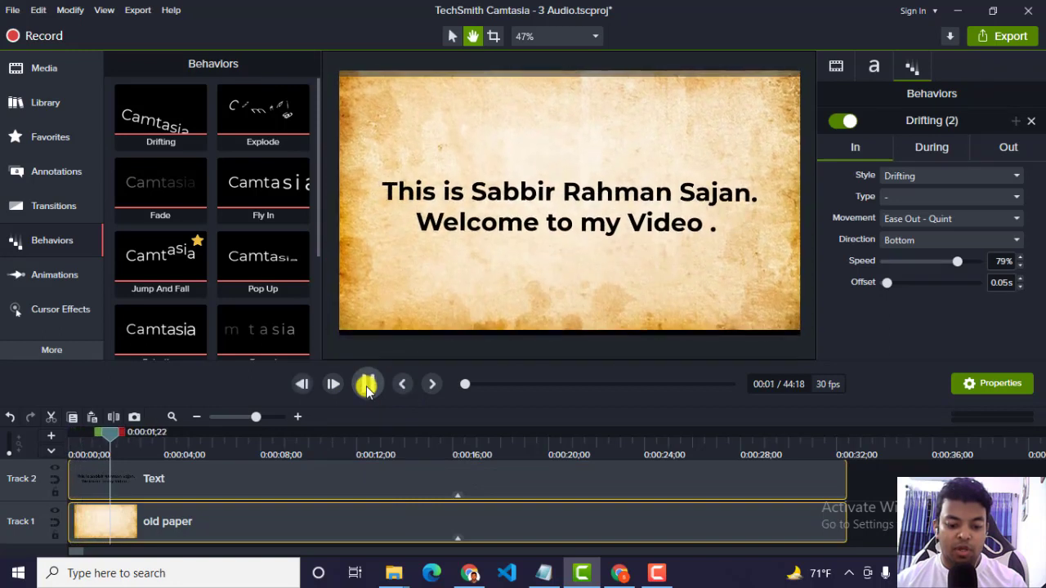
Stop the preview, undo the Drifting behavior on both clips and clear the selection.
{"action": "left_click", "coordinate": [558, 531]}
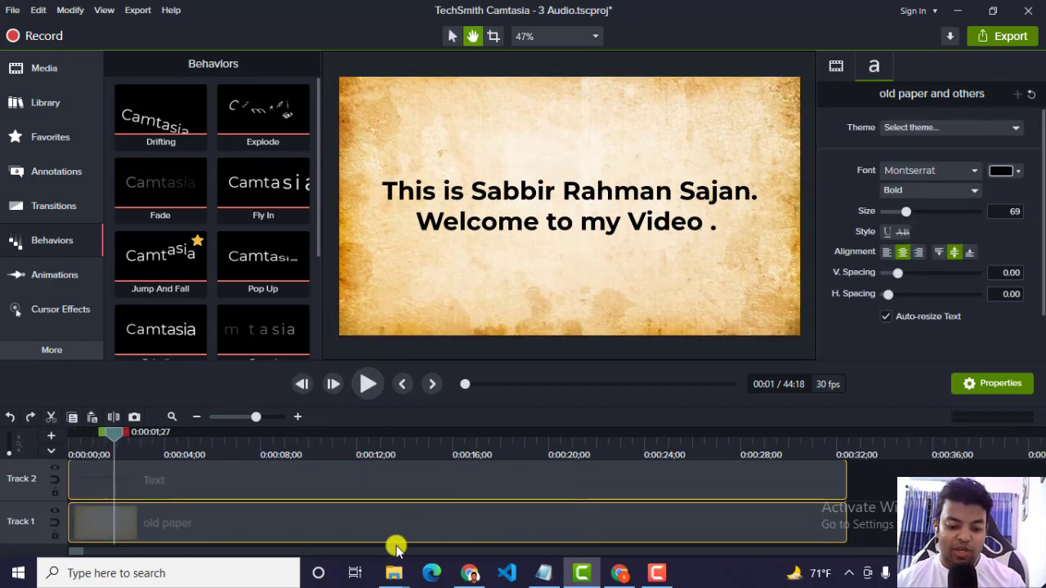
{"action": "left_click", "coordinate": [538, 482]}
{"action": "left_click", "coordinate": [717, 481]}
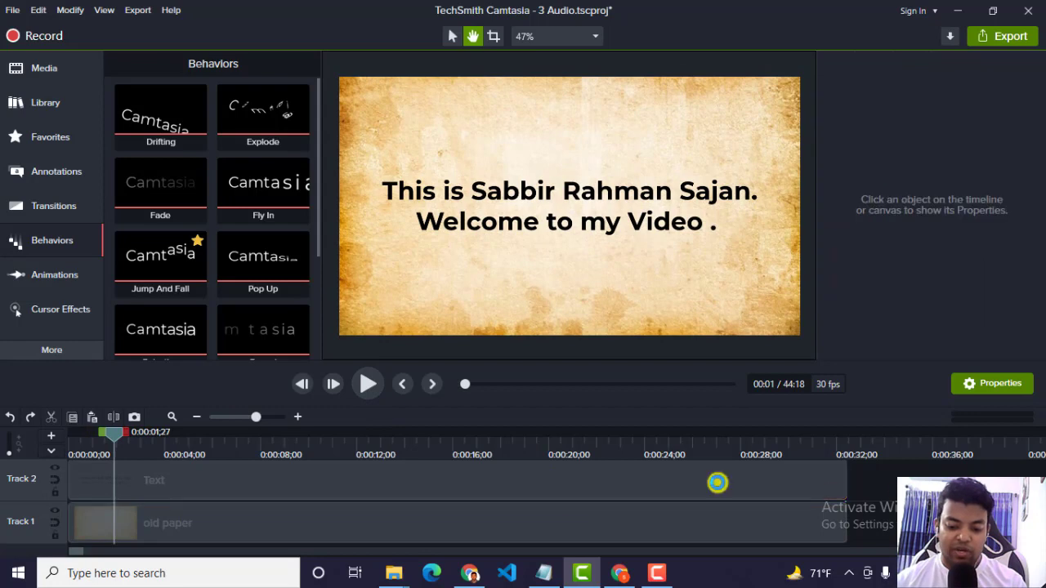
Apply the Drifting behavior to the text clip only and preview it from the start of the timeline.
{"action": "left_click", "coordinate": [394, 483]}
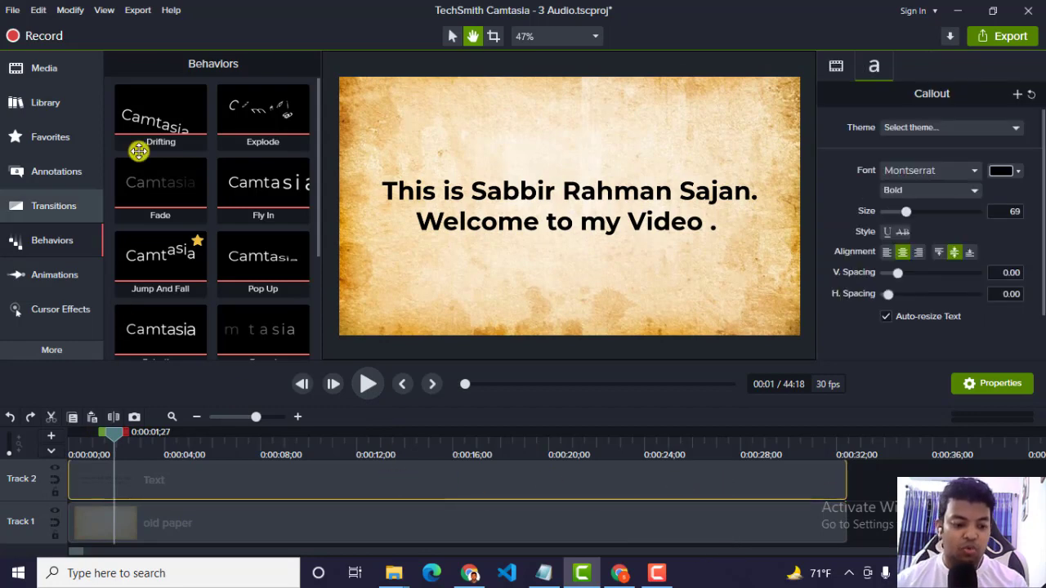
{"action": "left_click_drag", "start_coordinate": [144, 117], "coordinate": [414, 475]}
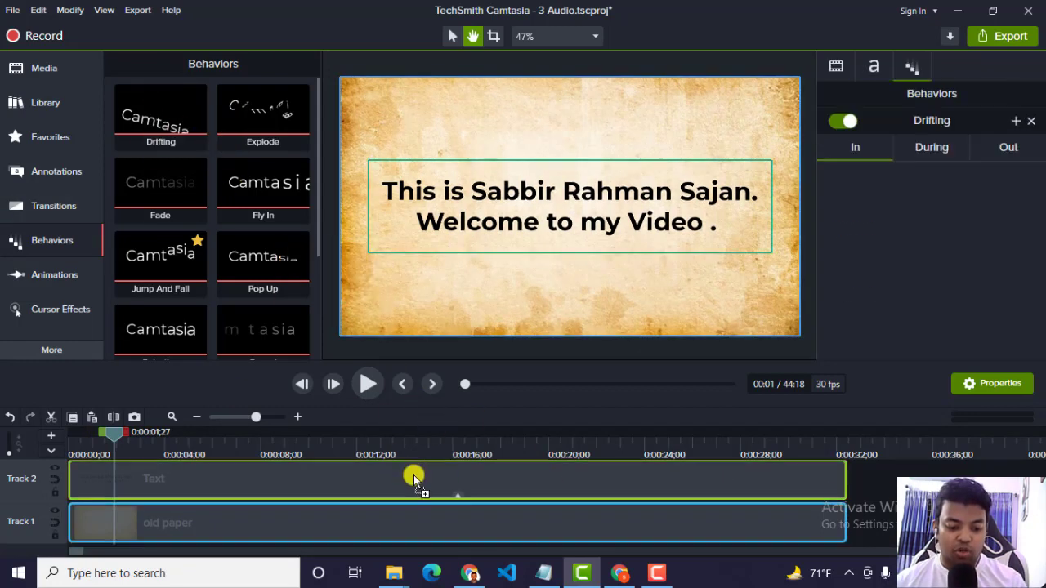
{"action": "left_click", "coordinate": [85, 445]}
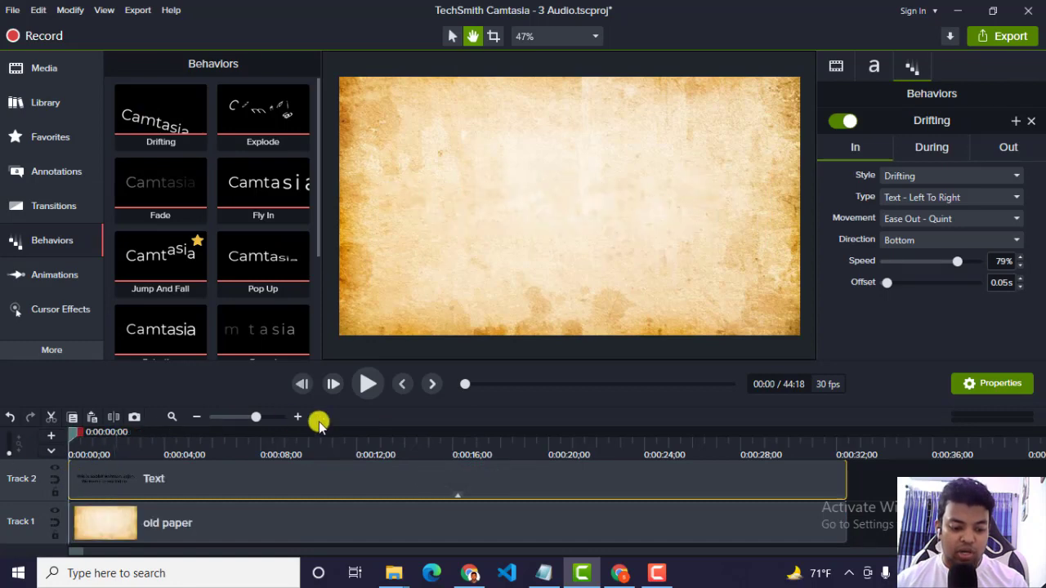
{"action": "left_click", "coordinate": [371, 384]}
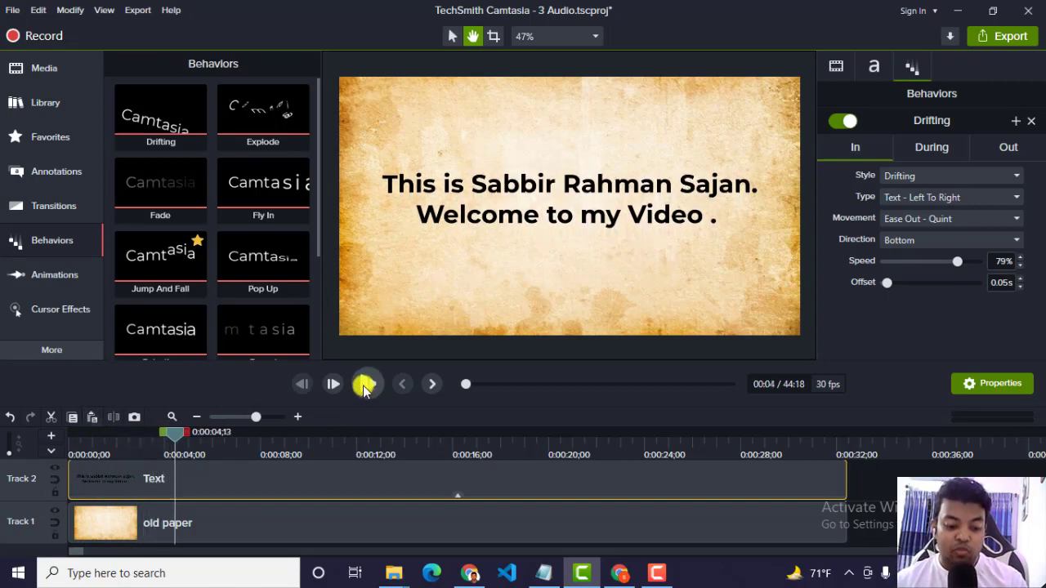
{"action": "left_click", "coordinate": [368, 384]}
Reveal the text clip's effects on the timeline and delete its Drifting behavior.
{"action": "left_click", "coordinate": [456, 493]}
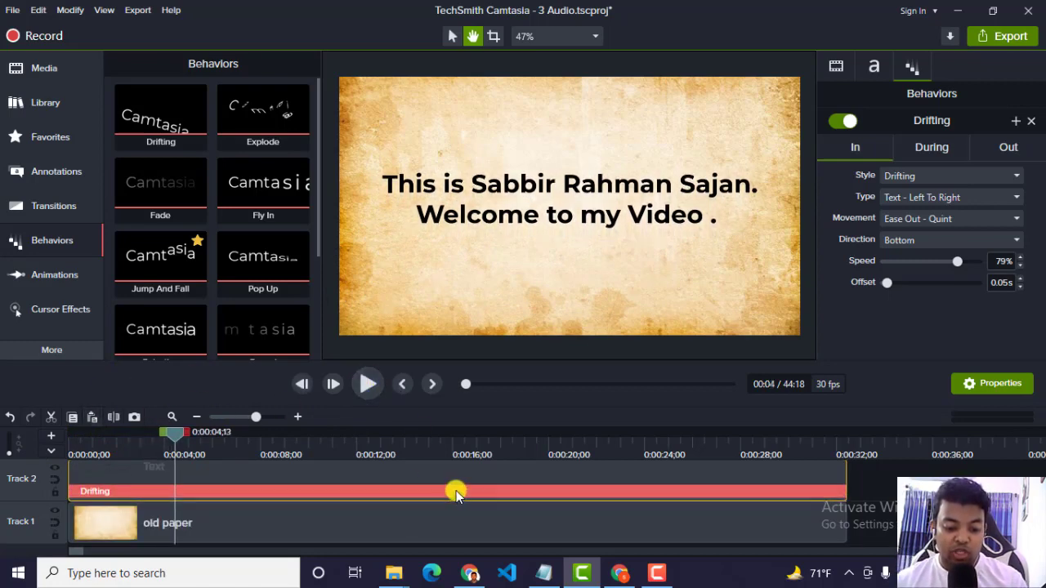
{"action": "left_click", "coordinate": [249, 495]}
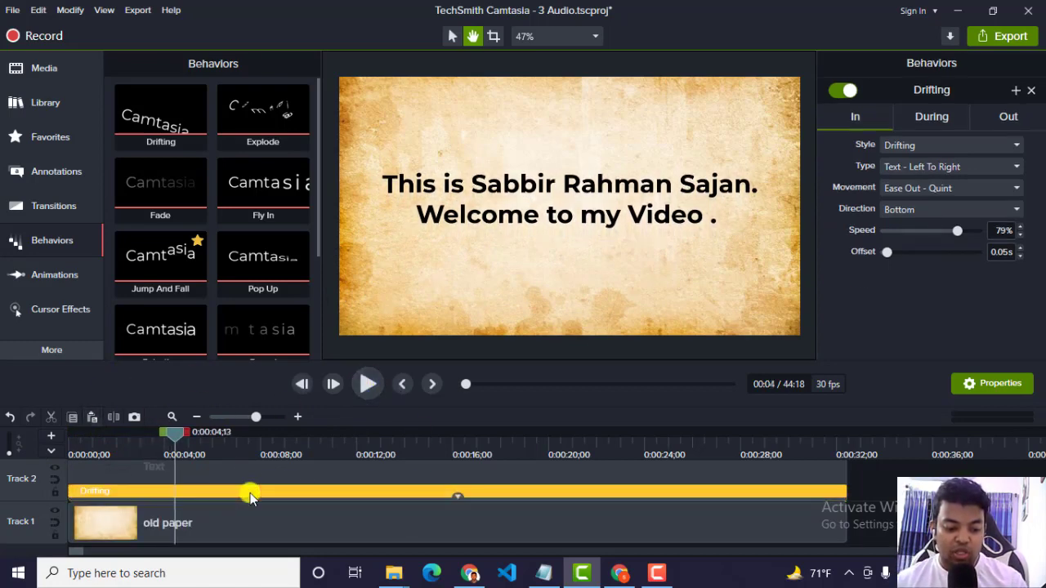
{"action": "left_click", "coordinate": [457, 496]}
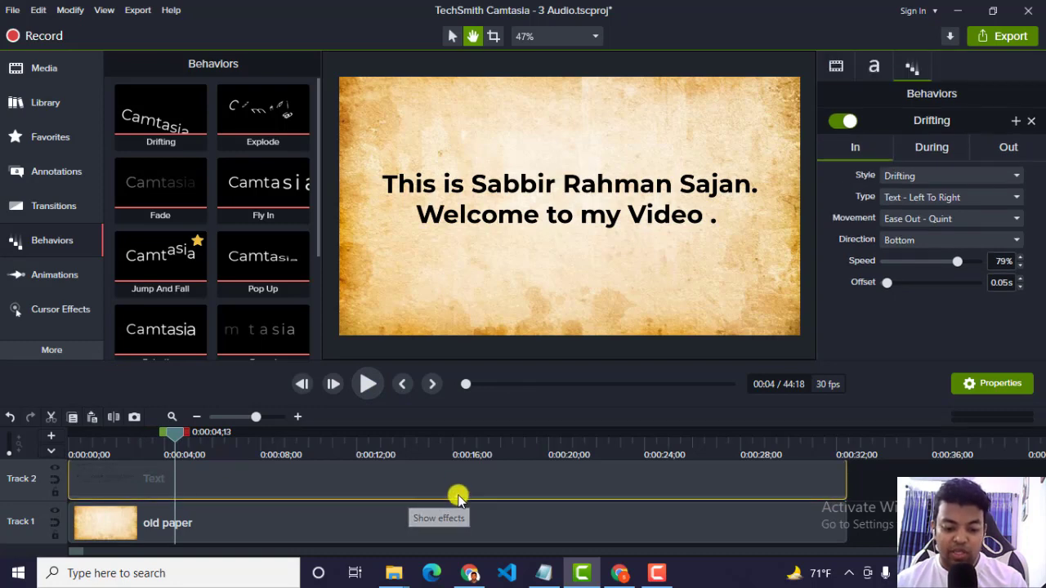
{"action": "left_click", "coordinate": [457, 496]}
{"action": "left_click", "coordinate": [455, 489]}
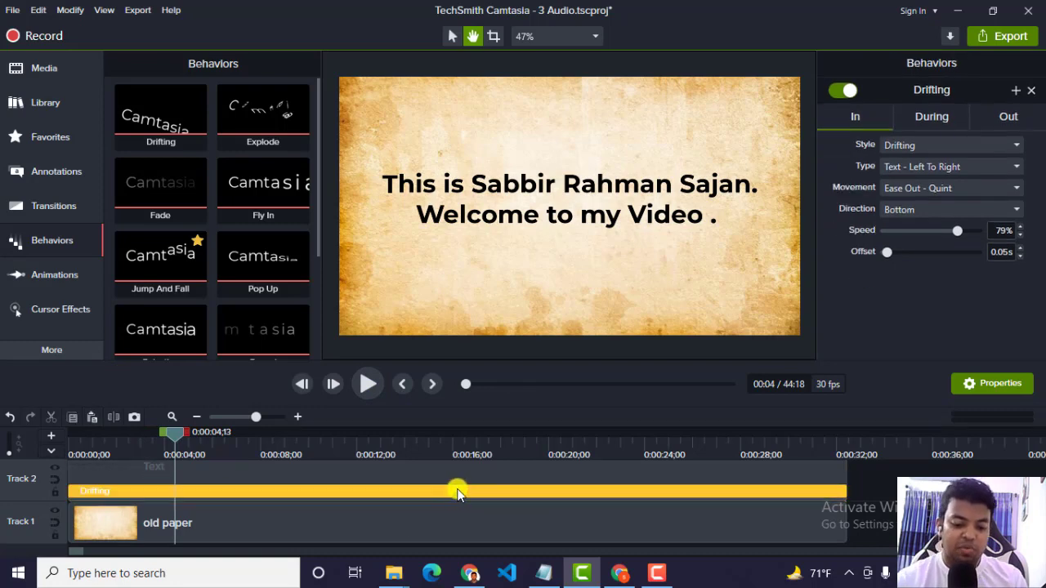
{"action": "key", "text": "Delete"}
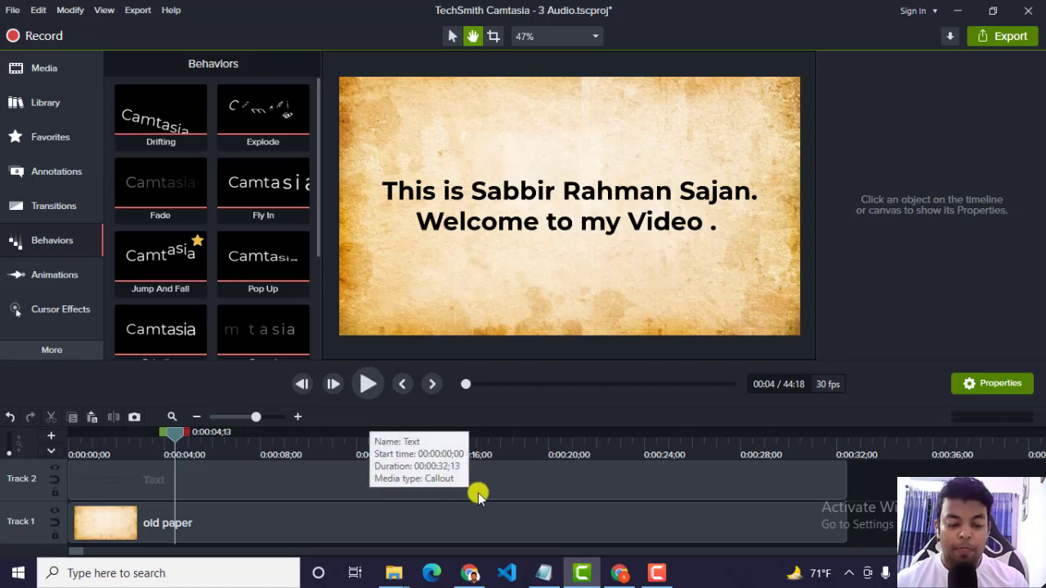
Try the Explode behavior on the text clip and preview it from the start of the timeline.
{"action": "left_click_drag", "start_coordinate": [242, 112], "coordinate": [406, 465]}
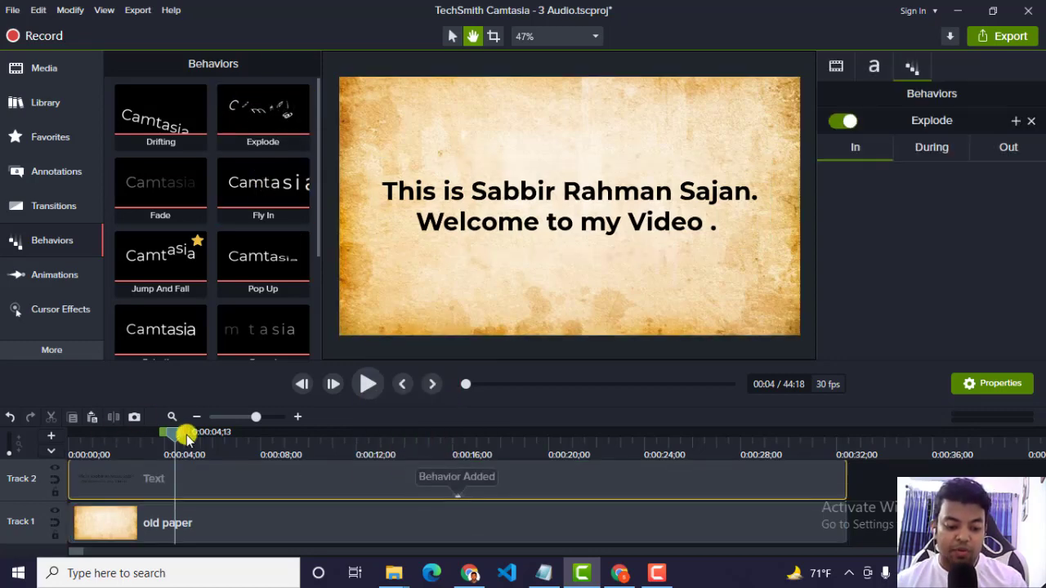
{"action": "left_click_drag", "start_coordinate": [175, 430], "coordinate": [28, 444]}
{"action": "left_click", "coordinate": [365, 389]}
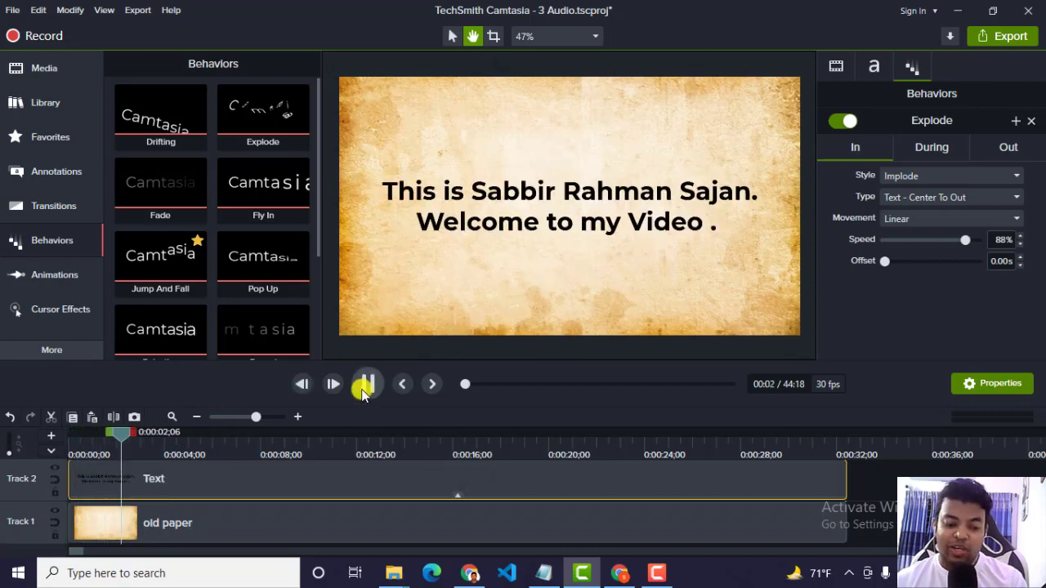
{"action": "left_click", "coordinate": [364, 389]}
Remove the Explode behavior from the text clip.
{"action": "scroll", "coordinate": [180, 256], "scroll_direction": "down", "scroll_amount": 1}
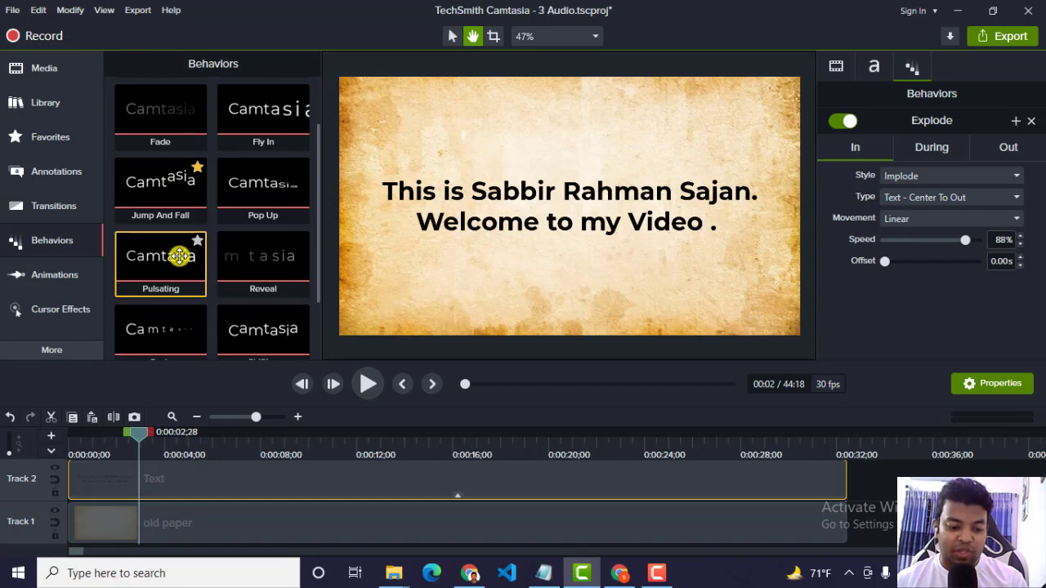
{"action": "scroll", "coordinate": [270, 253], "scroll_direction": "up", "scroll_amount": 1}
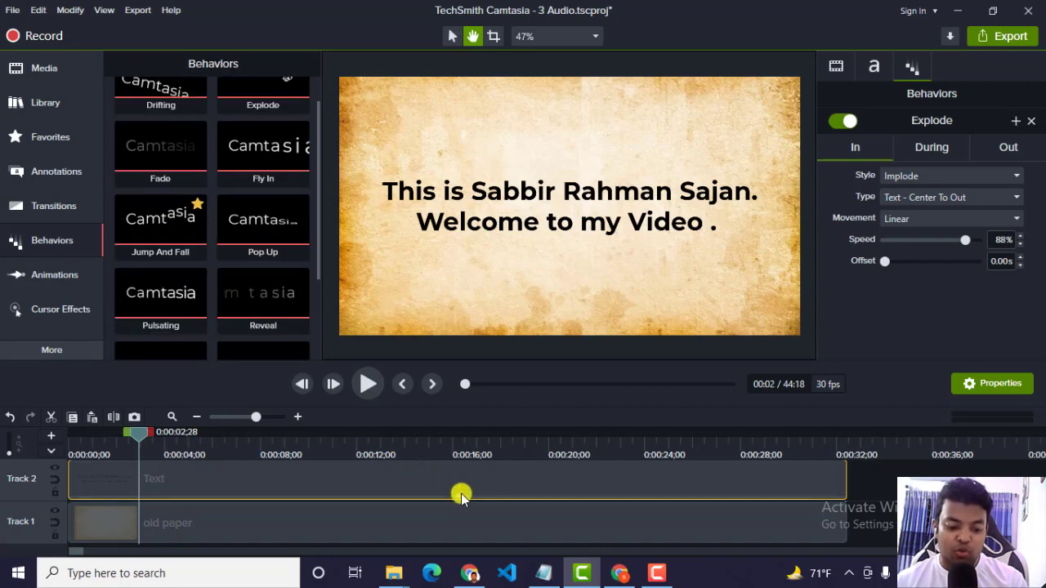
{"action": "left_click", "coordinate": [425, 483]}
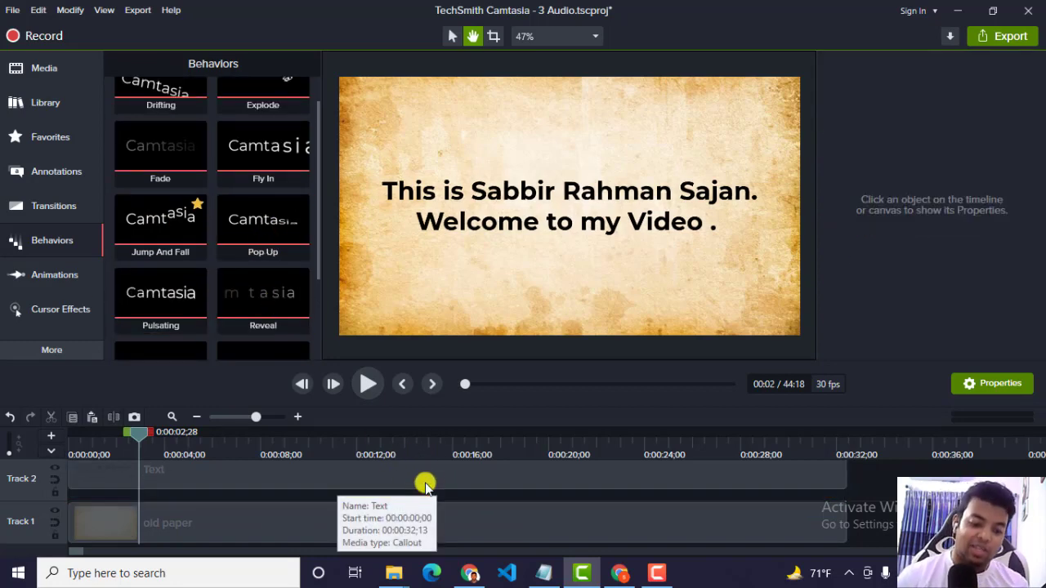
Apply the Pop Up behavior to the text clip, preview it from the start, and browse the other behaviors.
{"action": "left_click_drag", "start_coordinate": [257, 240], "coordinate": [453, 479]}
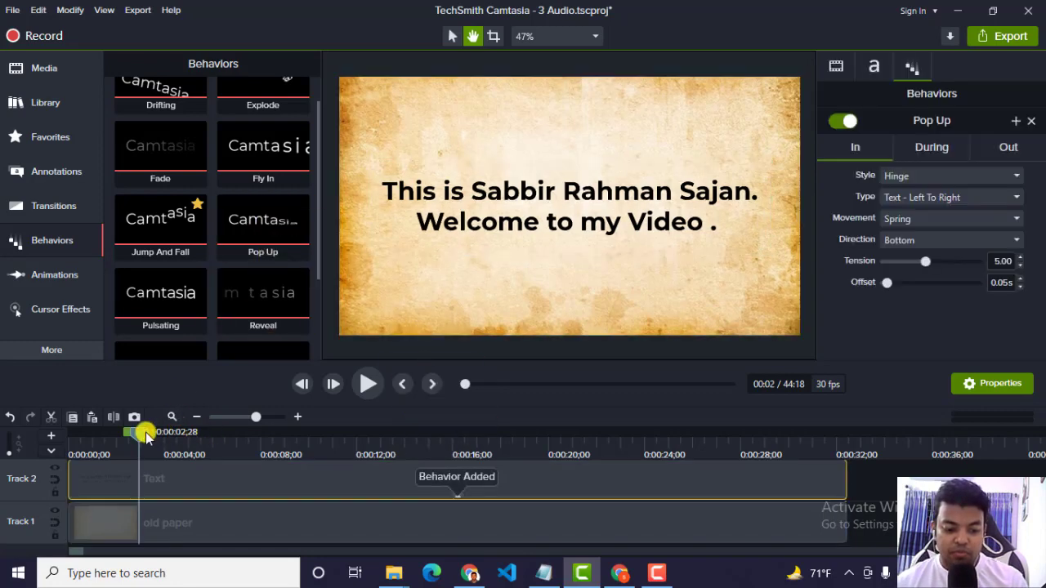
{"action": "left_click_drag", "start_coordinate": [145, 435], "coordinate": [35, 439]}
{"action": "left_click", "coordinate": [365, 384]}
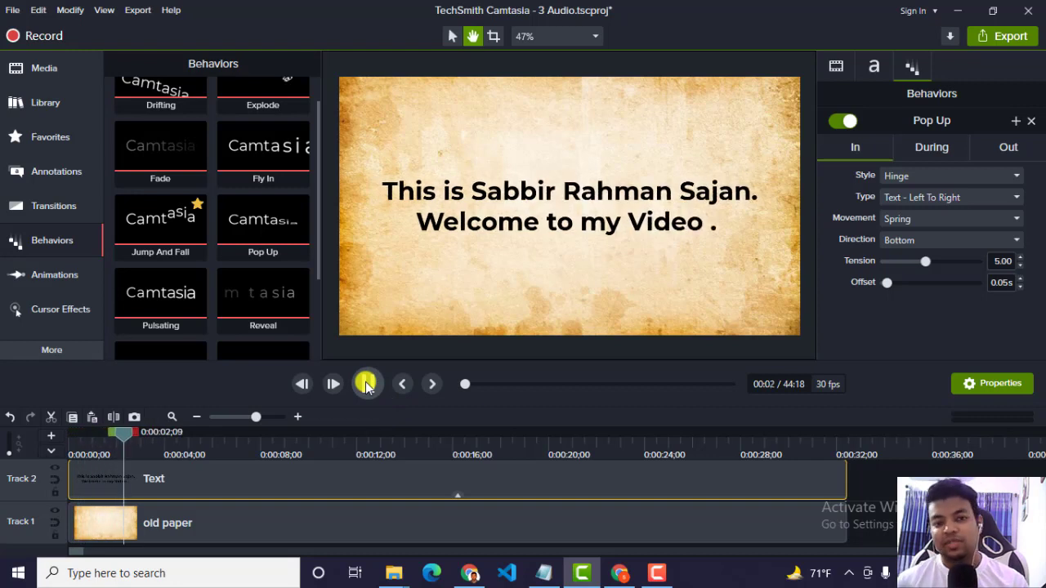
{"action": "scroll", "coordinate": [278, 327], "scroll_direction": "down", "scroll_amount": 3}
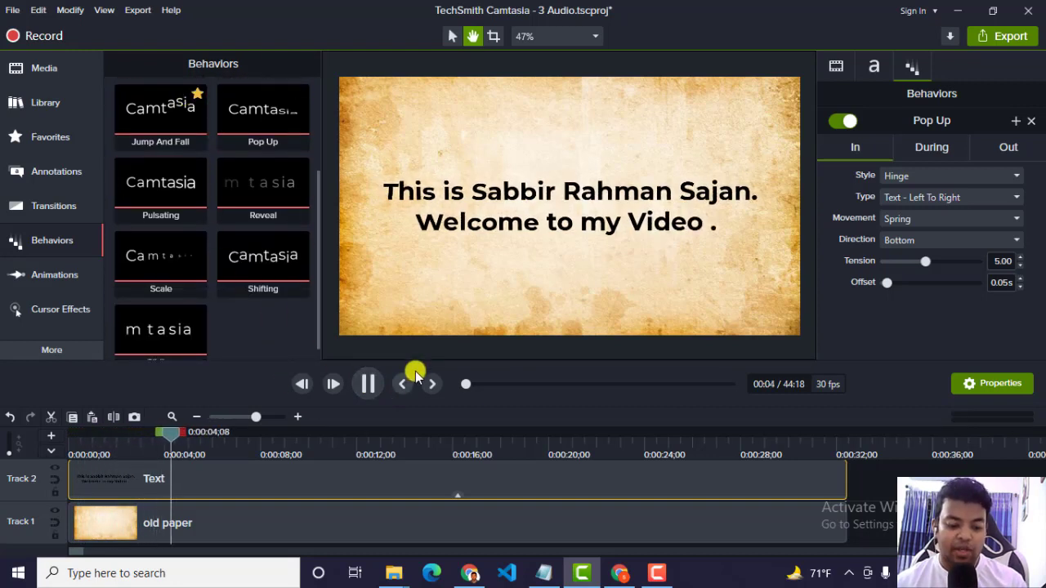
{"action": "left_click", "coordinate": [367, 384]}
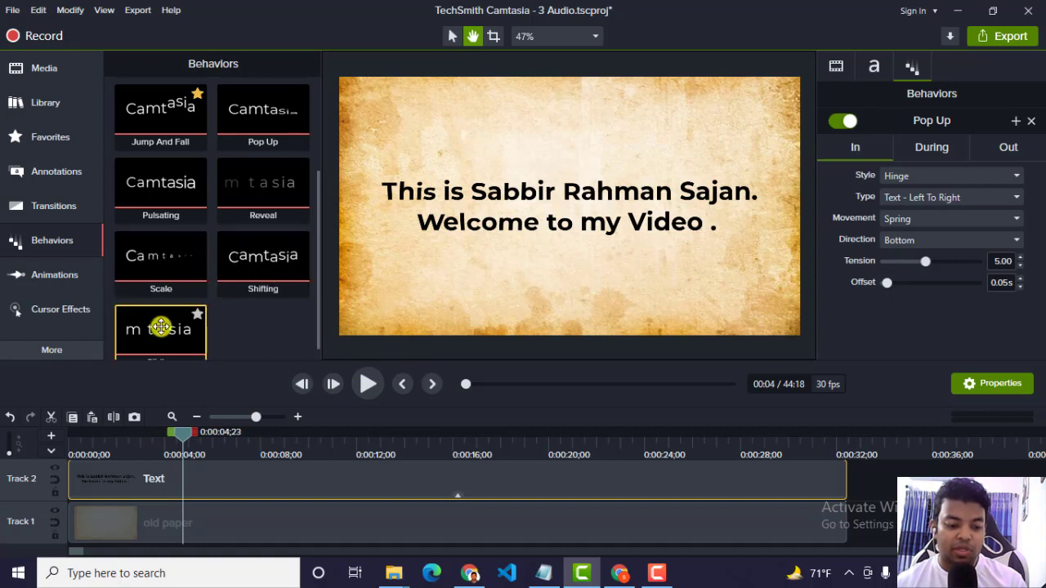
{"action": "scroll", "coordinate": [161, 289], "scroll_direction": "up", "scroll_amount": 1}
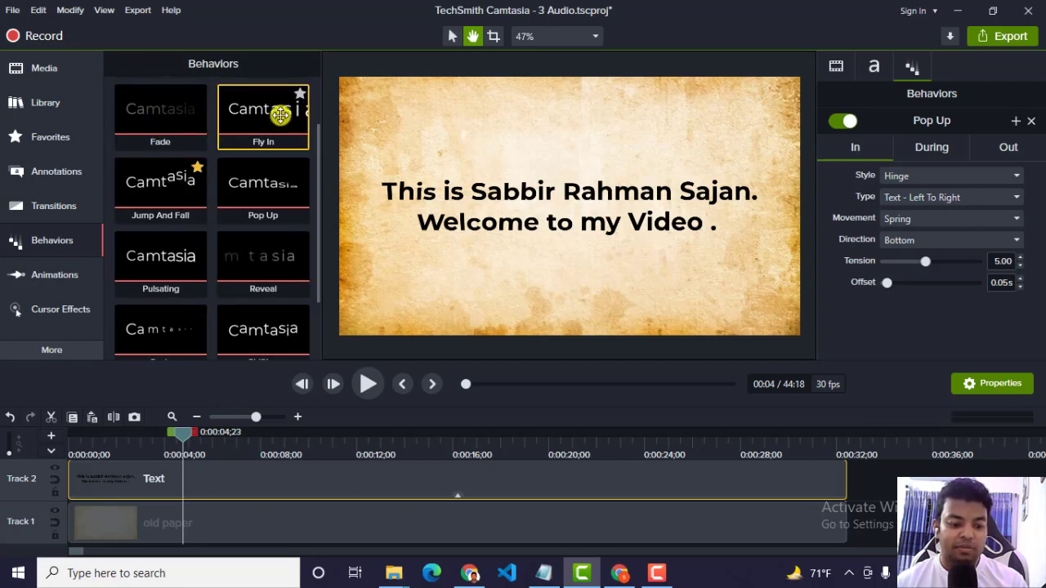
Replace the text clip's Pop Up behavior with Fly In and preview it from the start of the timeline.
{"action": "left_click_drag", "start_coordinate": [263, 184], "coordinate": [457, 494]}
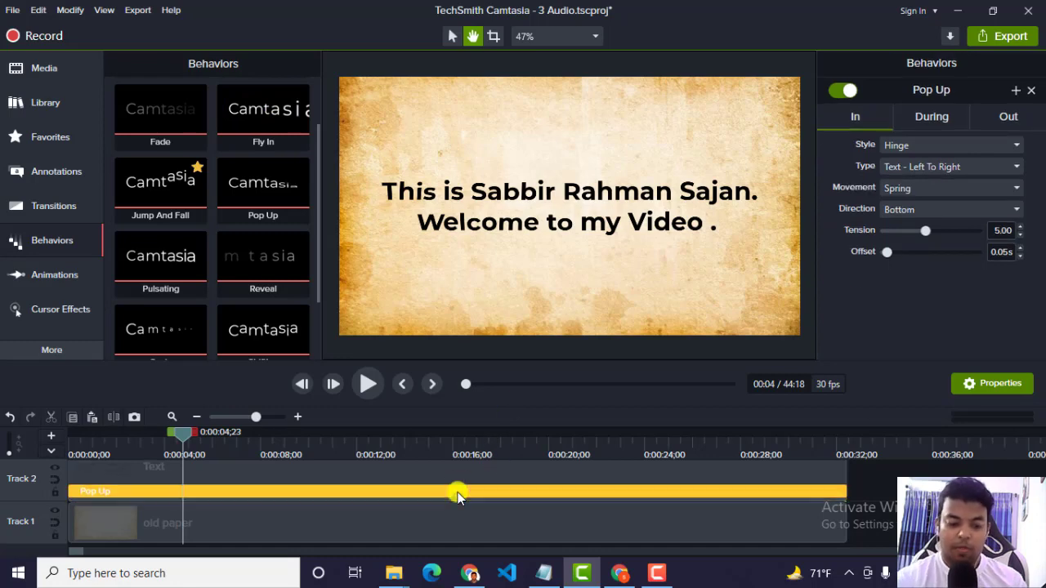
{"action": "key", "text": "Escape"}
{"action": "left_click_drag", "start_coordinate": [299, 138], "coordinate": [442, 483]}
{"action": "key", "text": "ctrl+Home"}
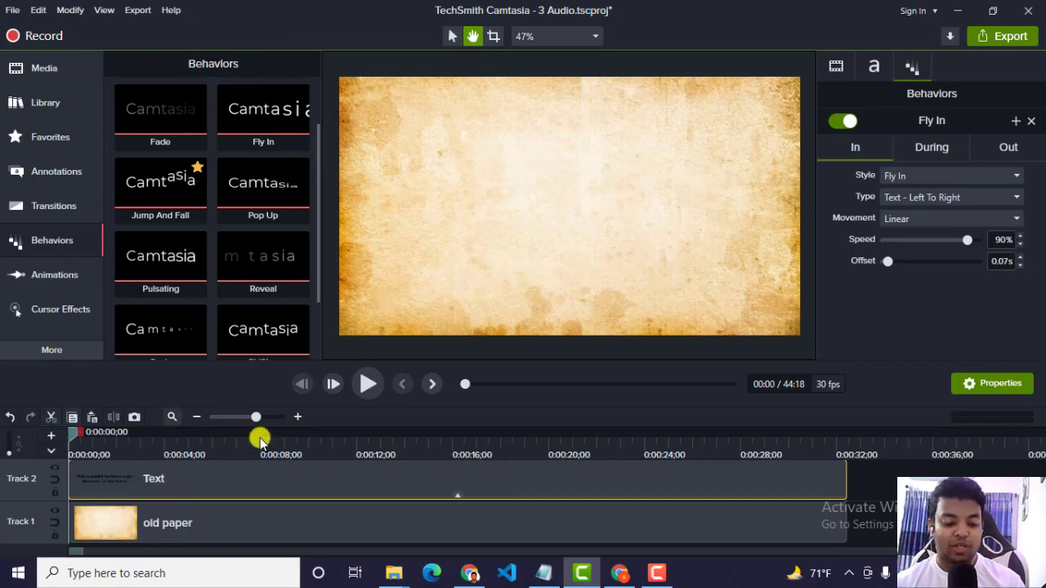
{"action": "left_click", "coordinate": [364, 385]}
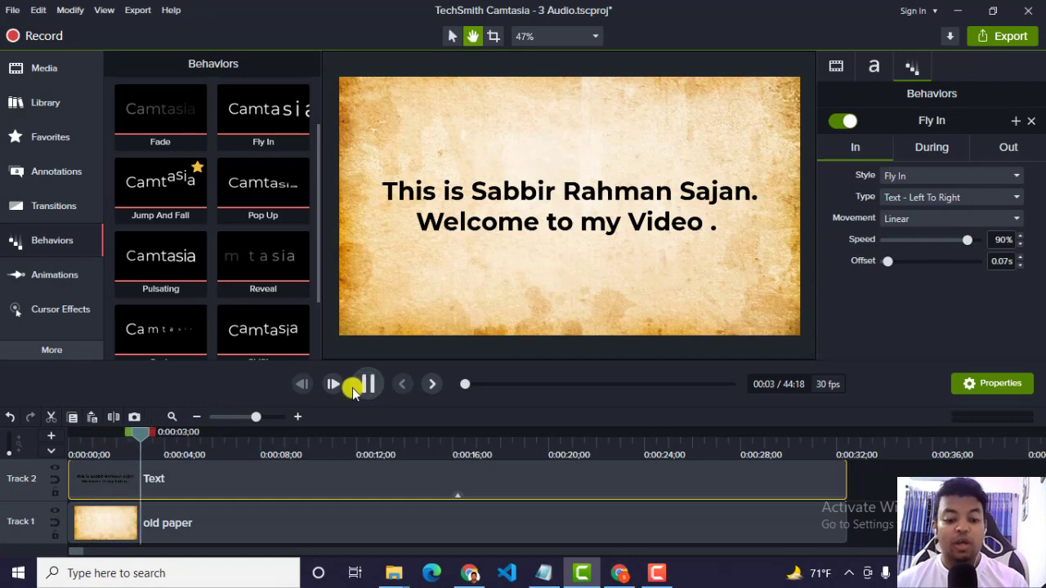
{"action": "left_click", "coordinate": [361, 386]}
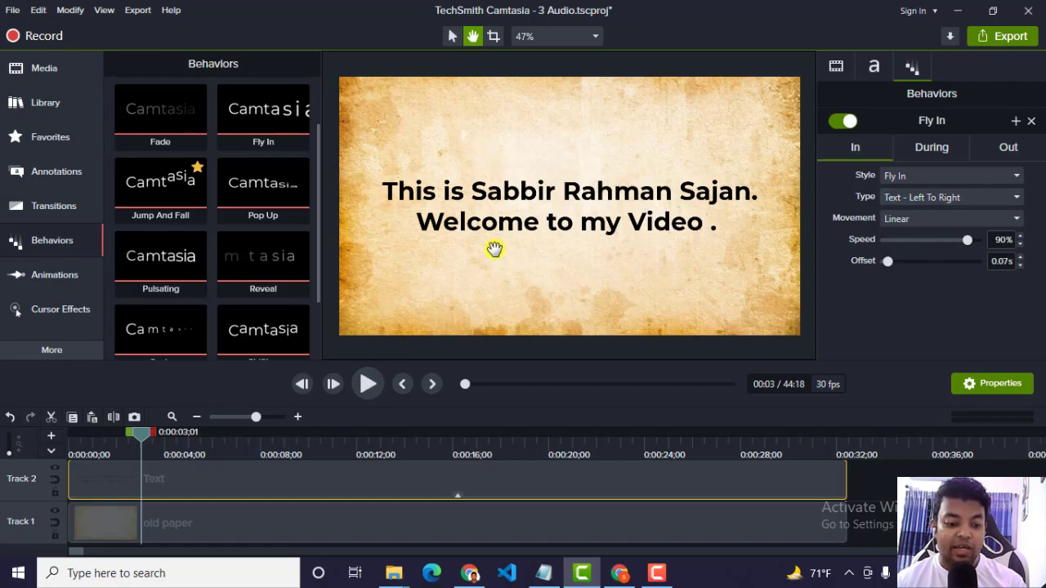
Color the word "Welcome" in the title text red.
{"action": "left_click", "coordinate": [452, 36]}
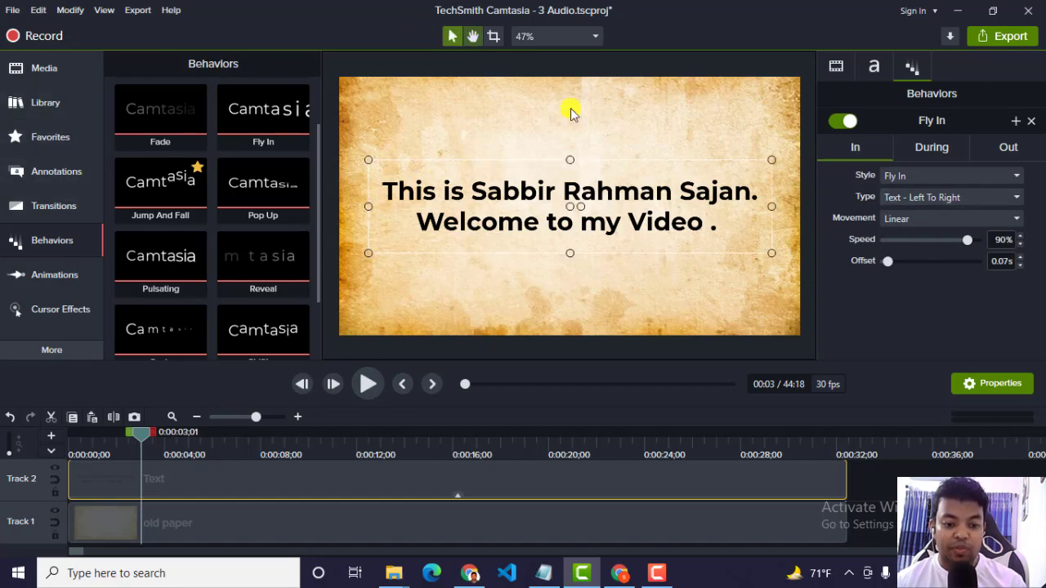
{"action": "double_click", "coordinate": [648, 194]}
{"action": "left_click", "coordinate": [492, 207]}
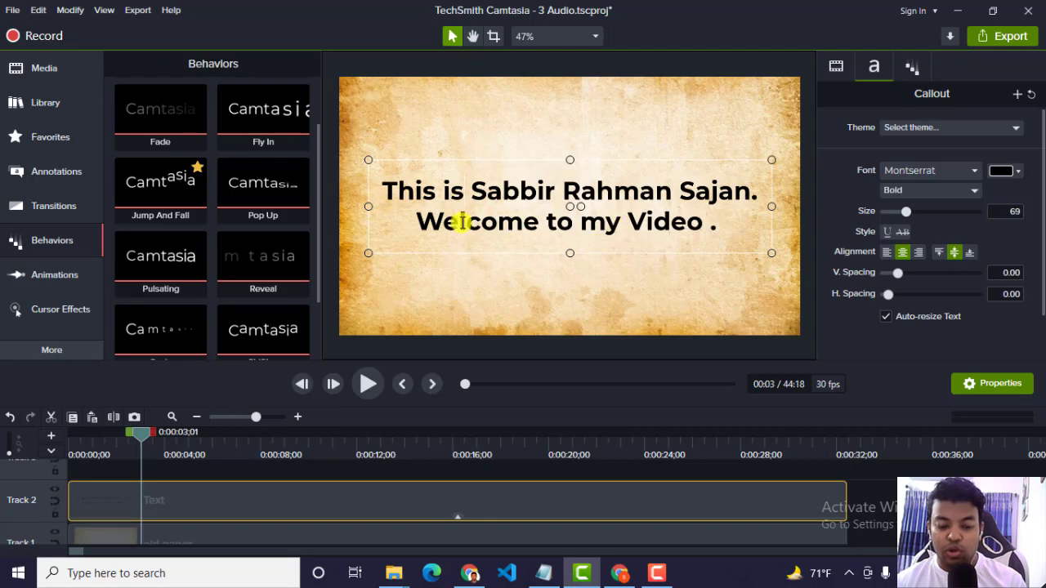
{"action": "left_click_drag", "start_coordinate": [420, 222], "coordinate": [530, 222]}
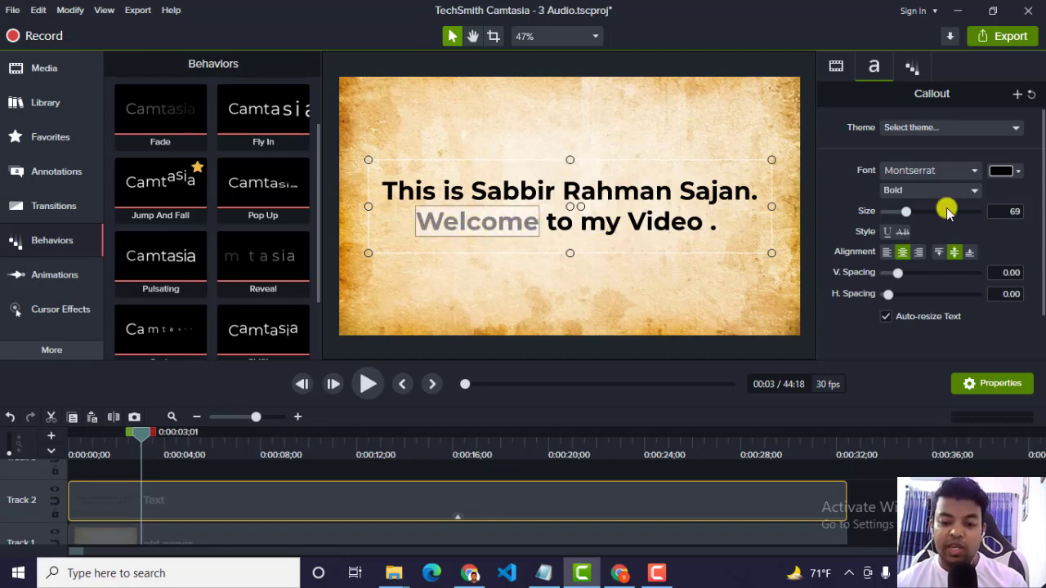
{"action": "left_click", "coordinate": [1010, 385]}
{"action": "left_click", "coordinate": [995, 384]}
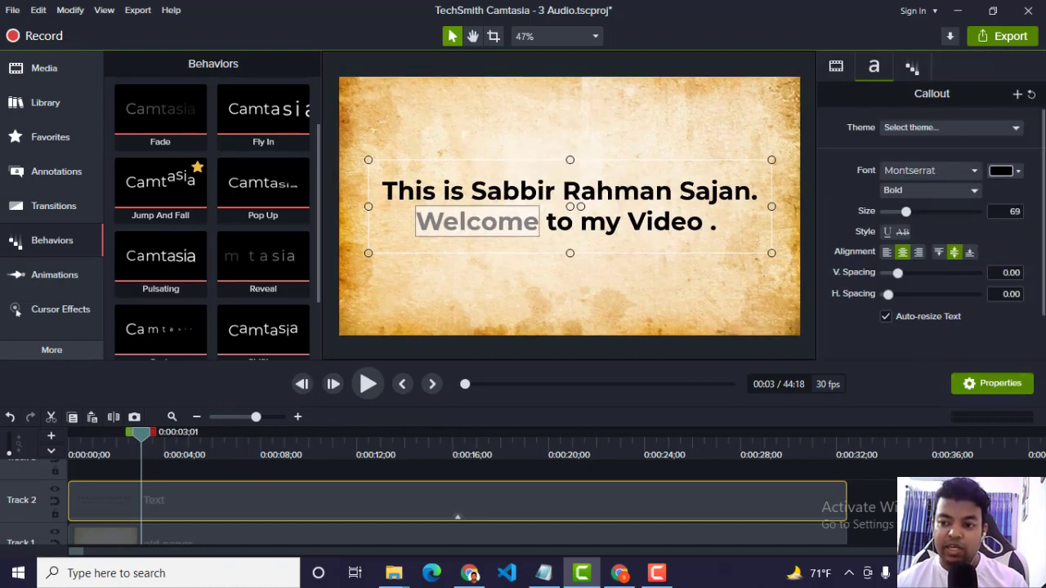
{"action": "left_click", "coordinate": [602, 237]}
{"action": "left_click", "coordinate": [614, 264]}
{"action": "left_click", "coordinate": [656, 221]}
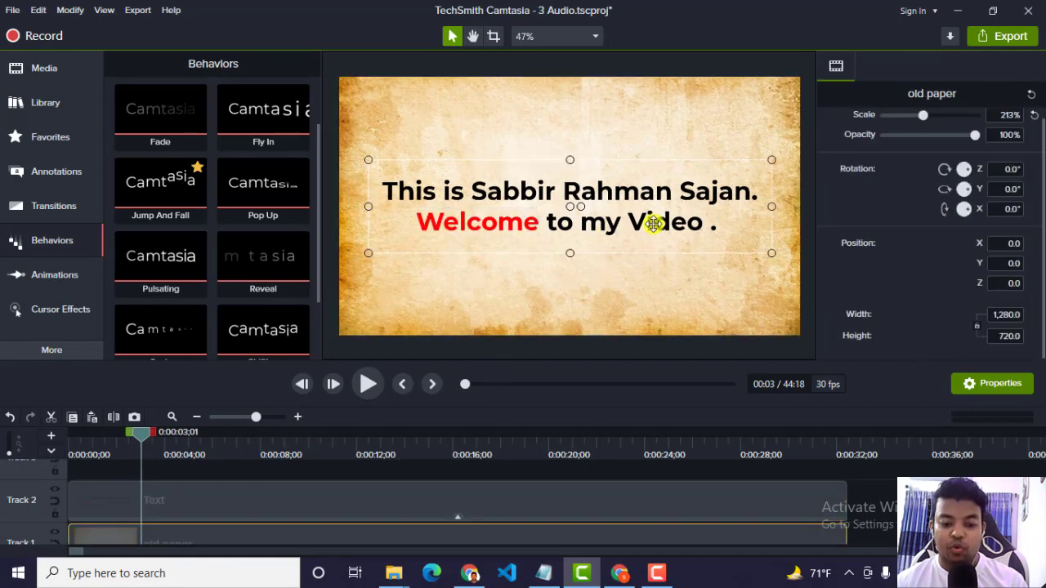
{"action": "left_click", "coordinate": [706, 299]}
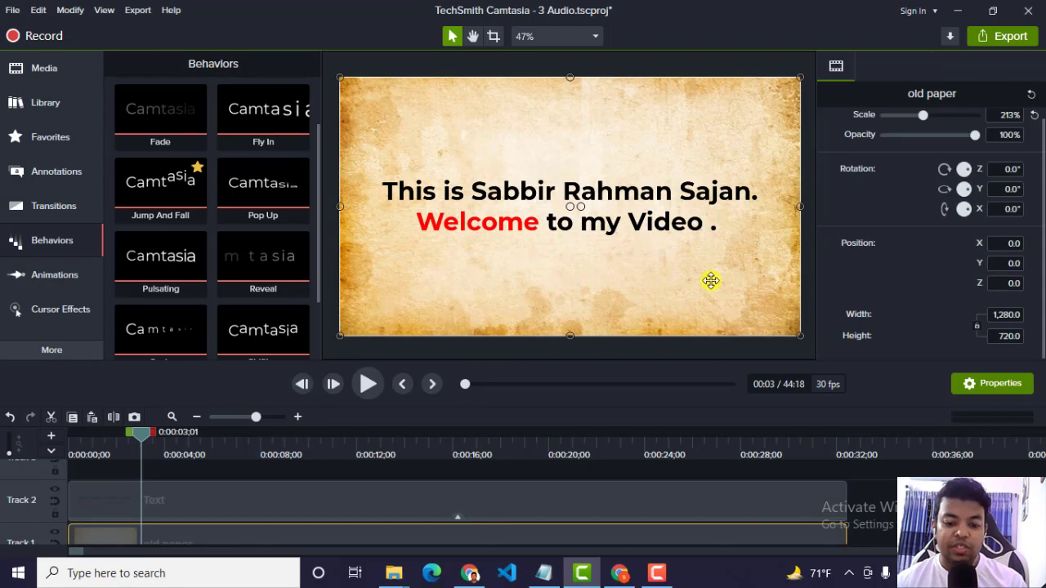
Preview the recolored title's entrance from the start of the timeline.
{"action": "left_click_drag", "start_coordinate": [141, 433], "coordinate": [70, 433]}
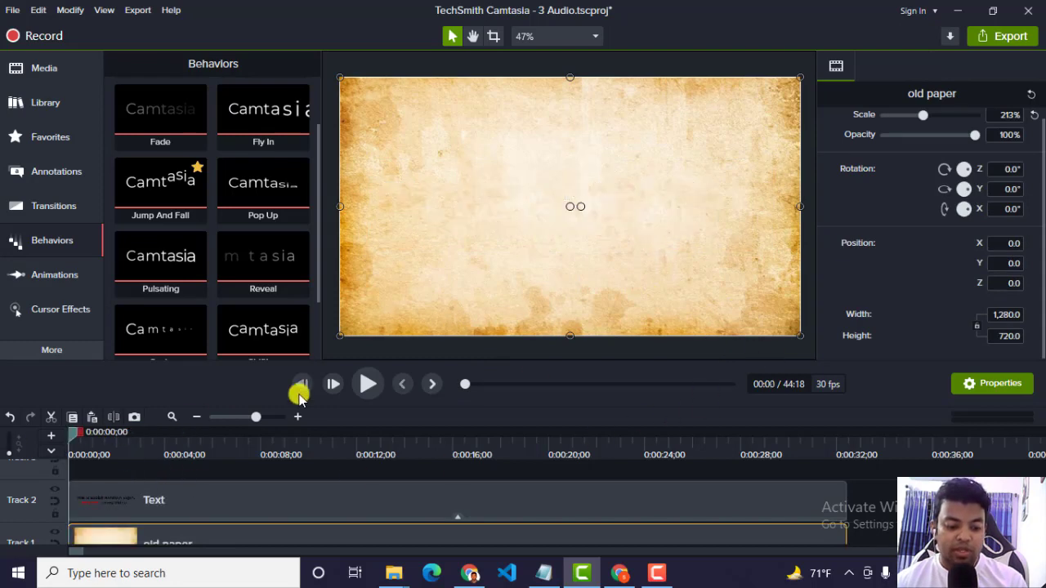
{"action": "left_click", "coordinate": [368, 384]}
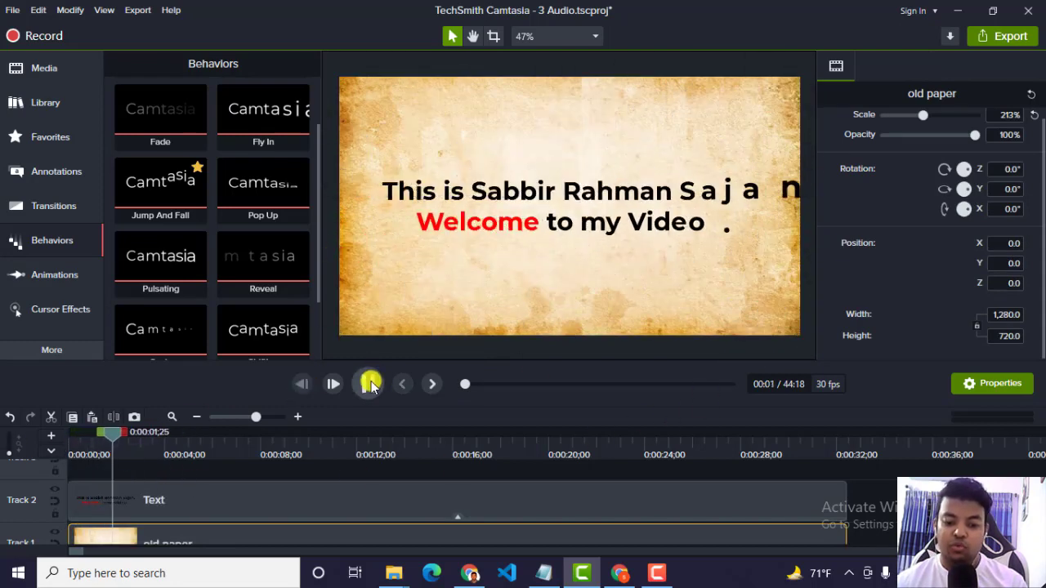
{"action": "left_click", "coordinate": [363, 388]}
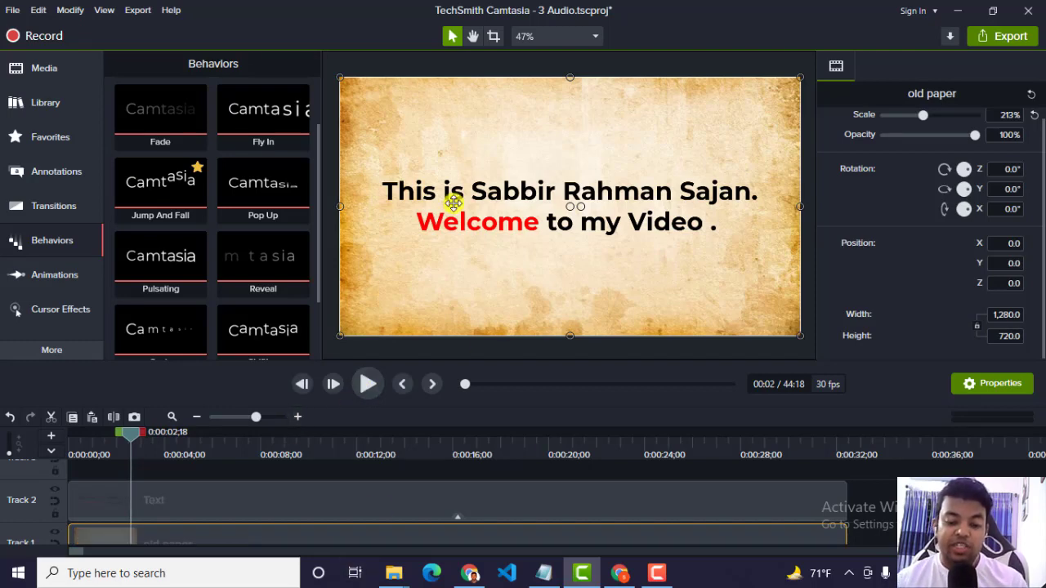
Reveal the Fly In behavior on the text clip, preview the exit from about 0:00:29, and return to the start.
{"action": "left_click", "coordinate": [458, 518]}
{"action": "left_click", "coordinate": [406, 512]}
{"action": "left_click_drag", "start_coordinate": [131, 434], "coordinate": [778, 505]}
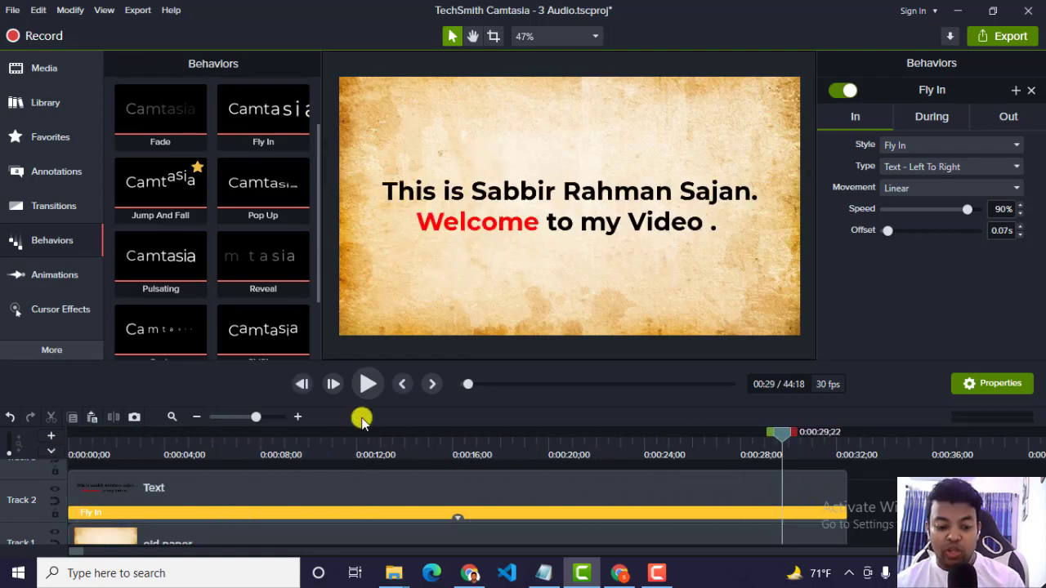
{"action": "left_click", "coordinate": [367, 385]}
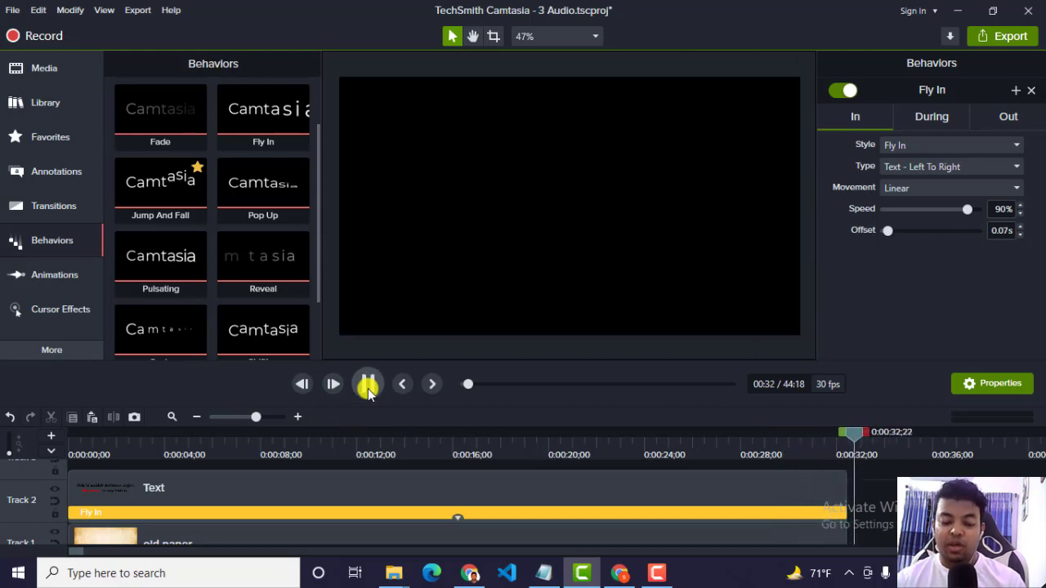
{"action": "left_click_drag", "start_coordinate": [873, 435], "coordinate": [5, 474]}
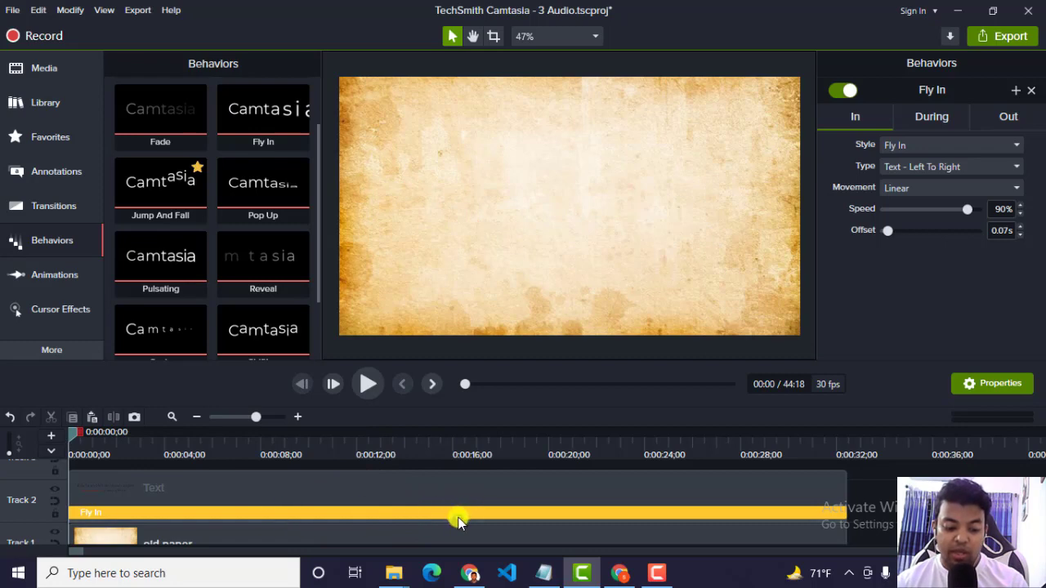
Select the text clip's Fly In behavior and examine its entrance style and type options.
{"action": "left_click", "coordinate": [458, 522]}
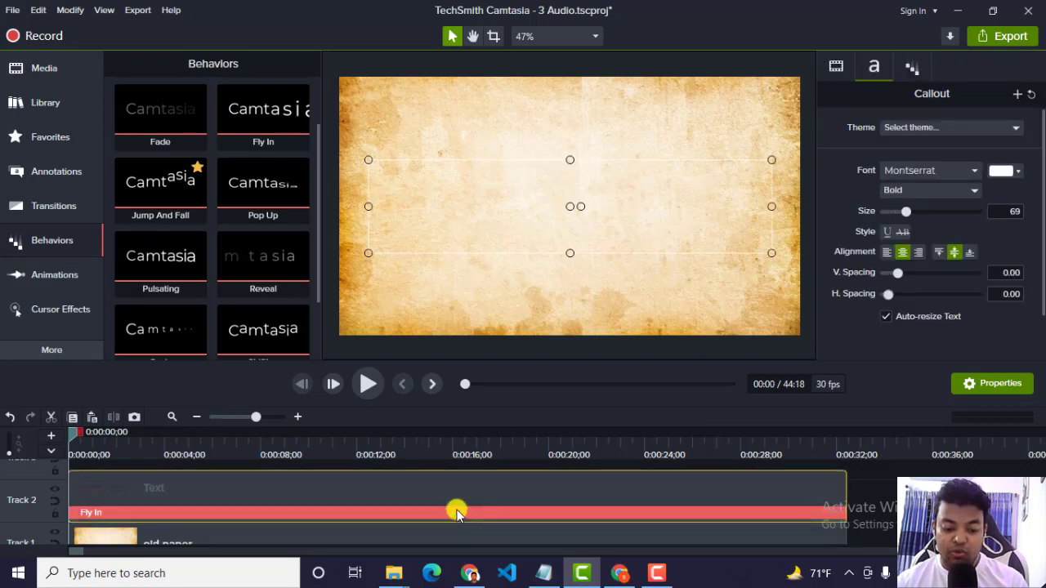
{"action": "left_click", "coordinate": [458, 514]}
{"action": "left_click", "coordinate": [999, 384]}
{"action": "left_click", "coordinate": [999, 382]}
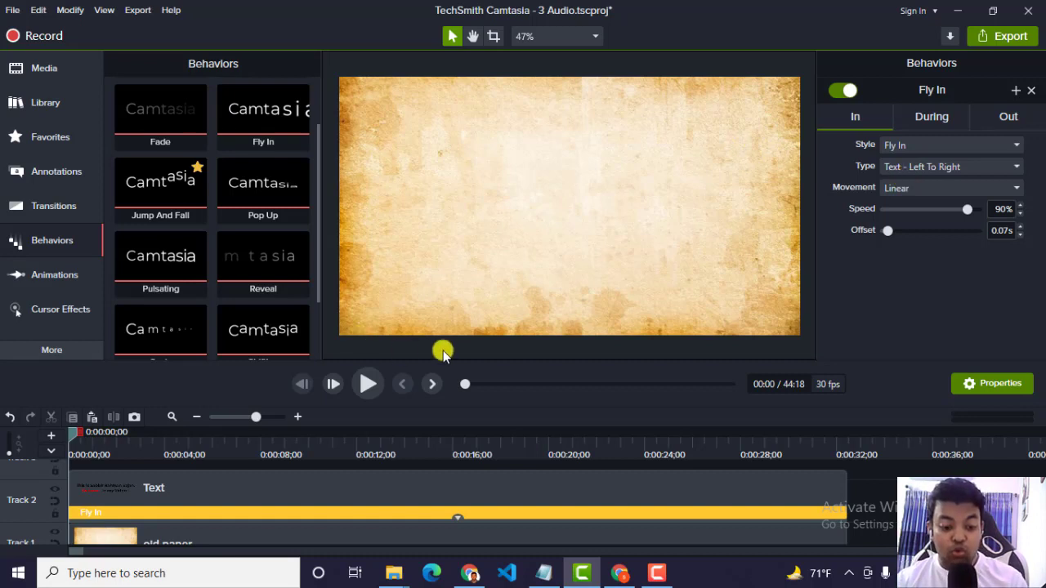
{"action": "left_click", "coordinate": [931, 145]}
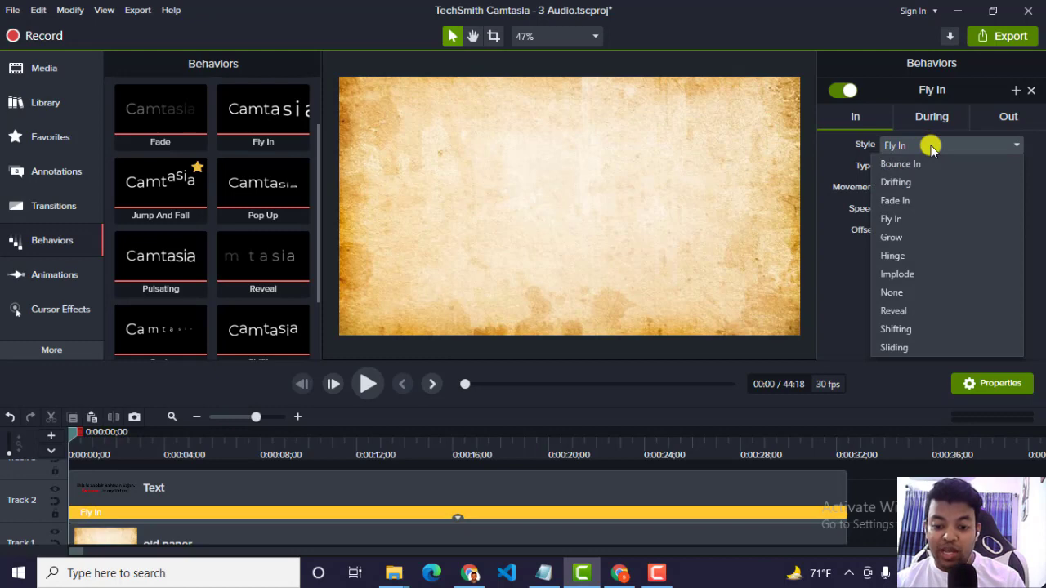
{"action": "left_click", "coordinate": [931, 145]}
{"action": "left_click", "coordinate": [914, 169]}
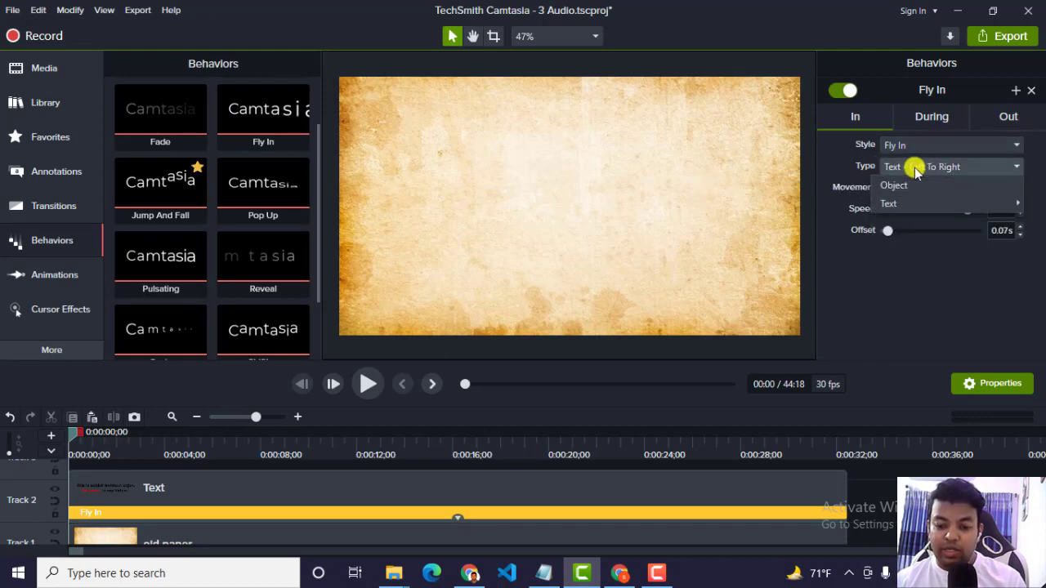
{"action": "left_click", "coordinate": [938, 168]}
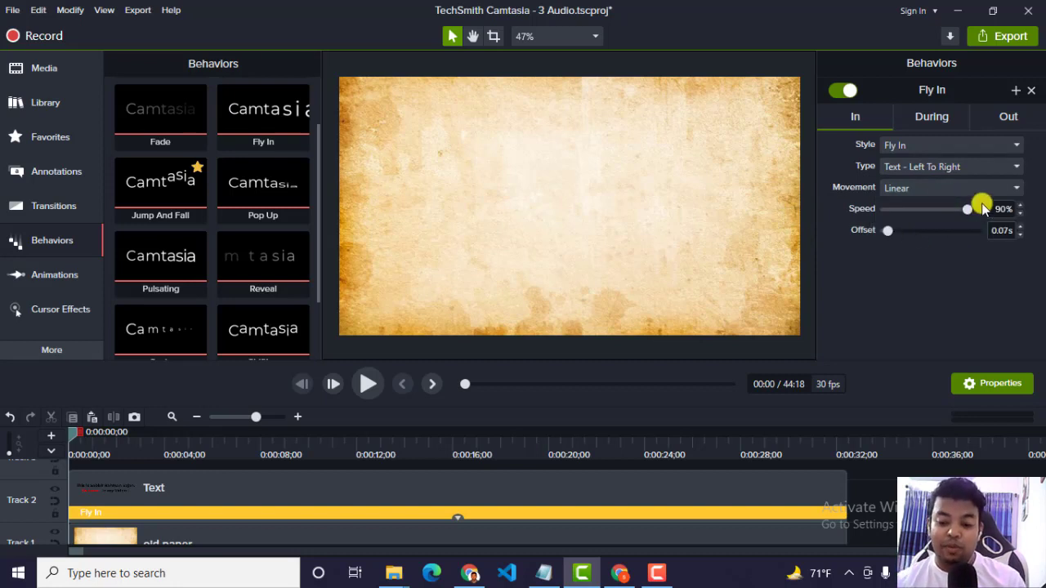
Set the Fly In entrance speed to 17% and preview both the start and the end of the text clip.
{"action": "left_click_drag", "start_coordinate": [969, 211], "coordinate": [887, 215]}
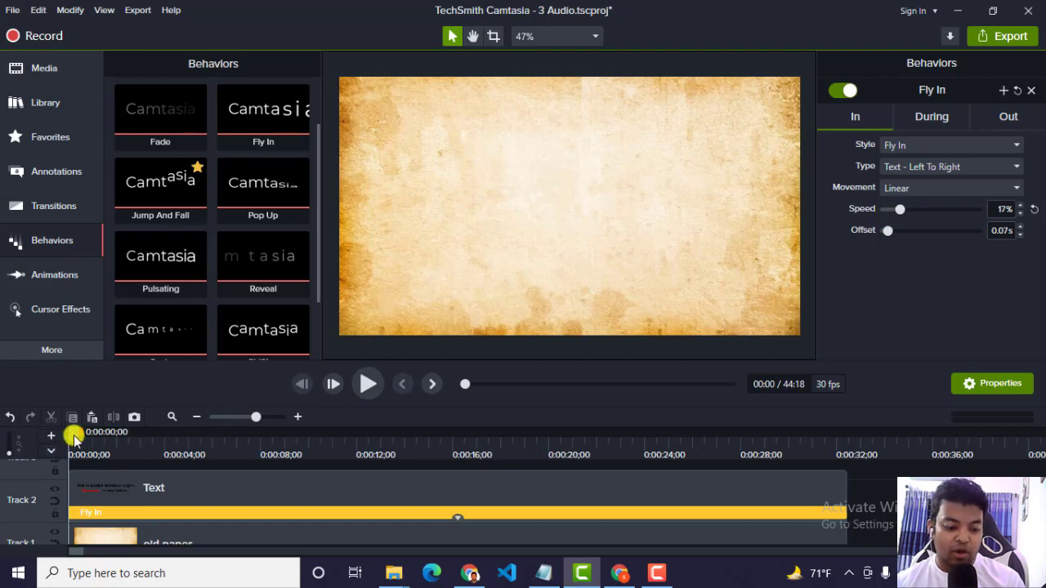
{"action": "left_click", "coordinate": [372, 385]}
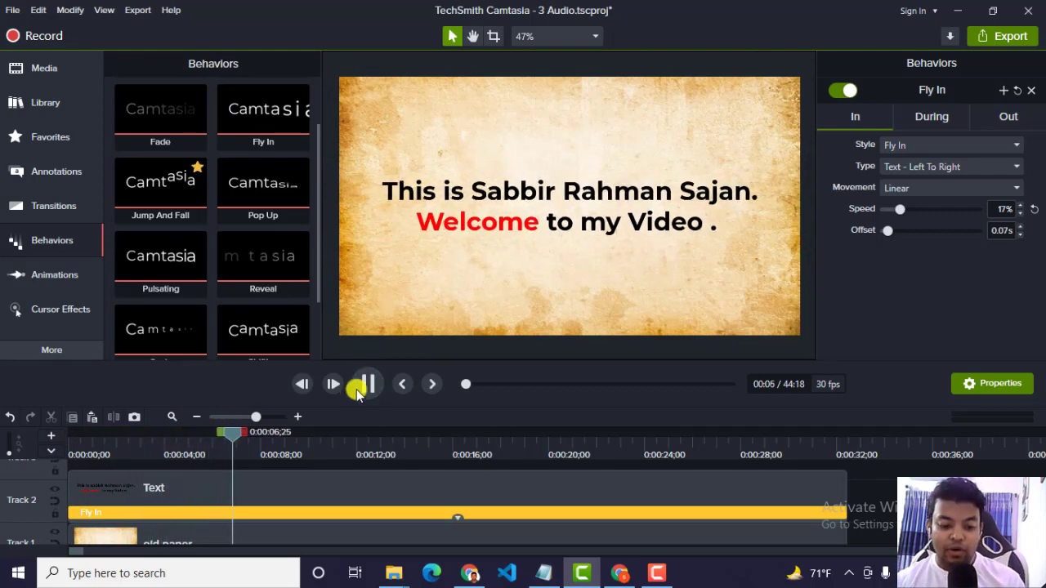
{"action": "left_click", "coordinate": [367, 385]}
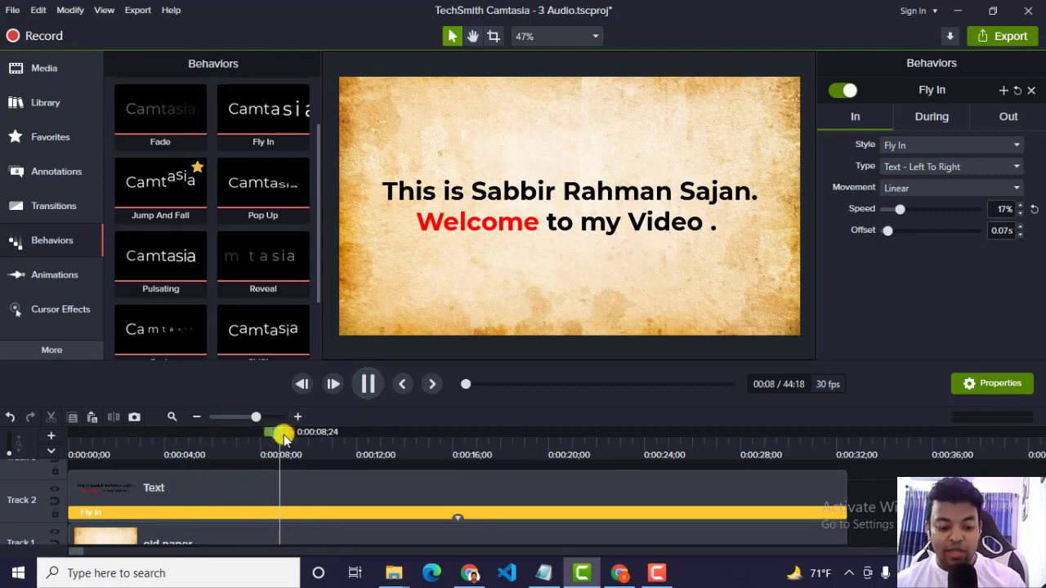
{"action": "left_click_drag", "start_coordinate": [283, 435], "coordinate": [763, 478]}
{"action": "left_click", "coordinate": [366, 385]}
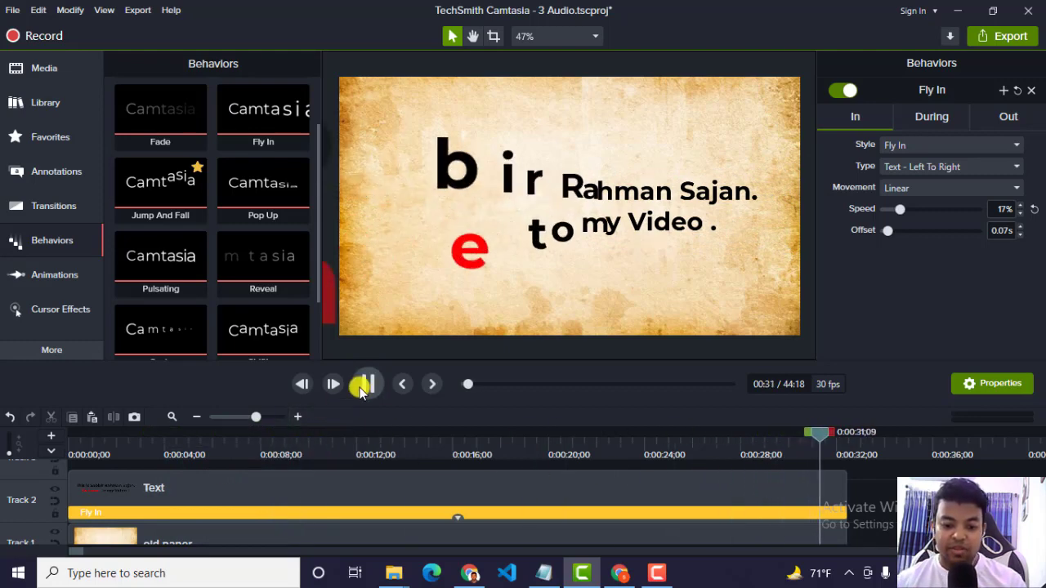
{"action": "left_click", "coordinate": [365, 385]}
{"action": "left_click_drag", "start_coordinate": [842, 433], "coordinate": [789, 439]}
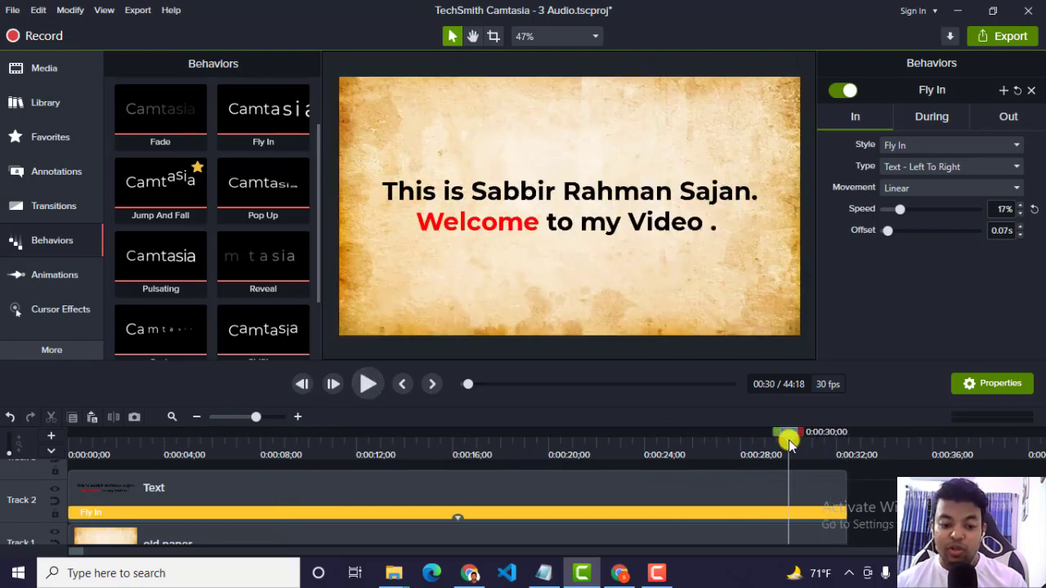
Set the exit speed of the Fly In behavior to 10% and preview the title's exit from about 0:00:24.
{"action": "left_click", "coordinate": [927, 120]}
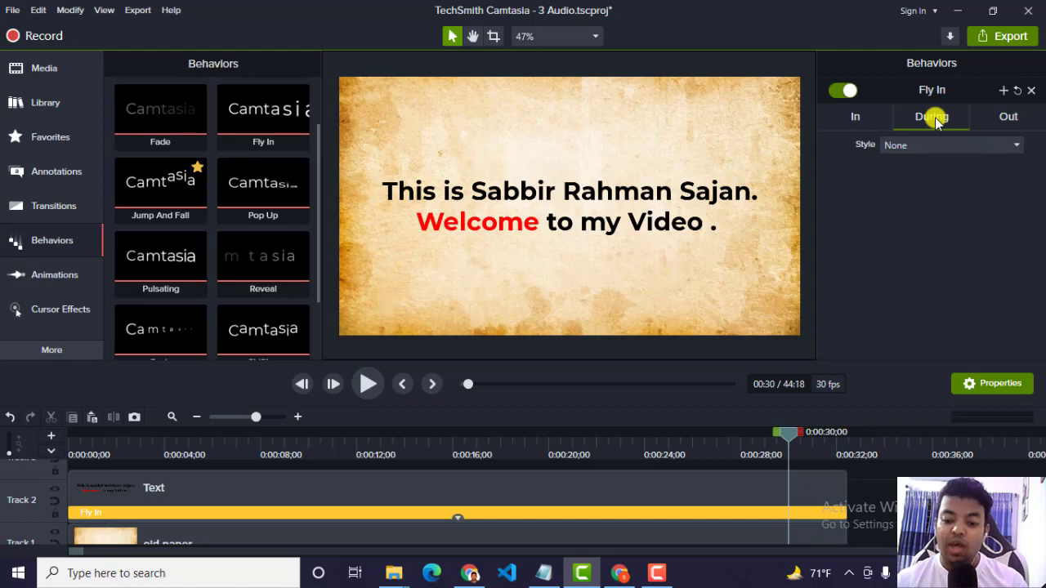
{"action": "left_click", "coordinate": [1007, 119]}
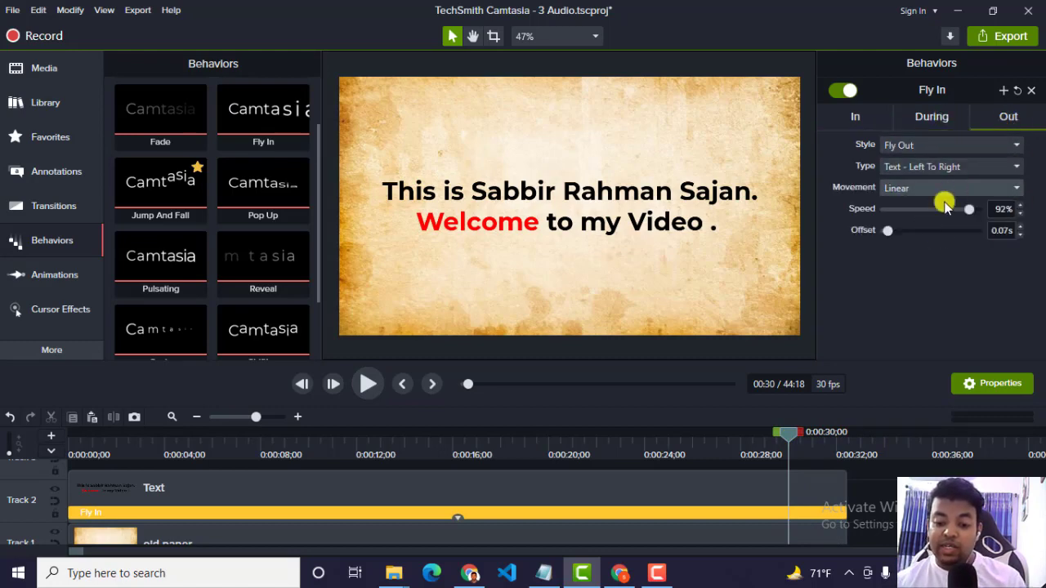
{"action": "left_click_drag", "start_coordinate": [973, 211], "coordinate": [895, 211]}
{"action": "left_click", "coordinate": [783, 427]}
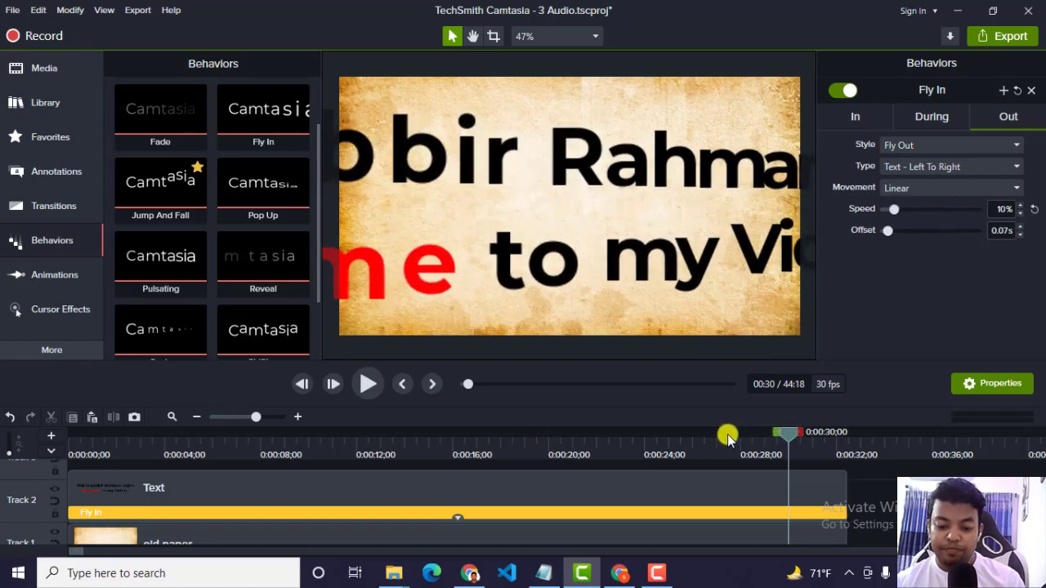
{"action": "left_click_drag", "start_coordinate": [763, 433], "coordinate": [671, 433]}
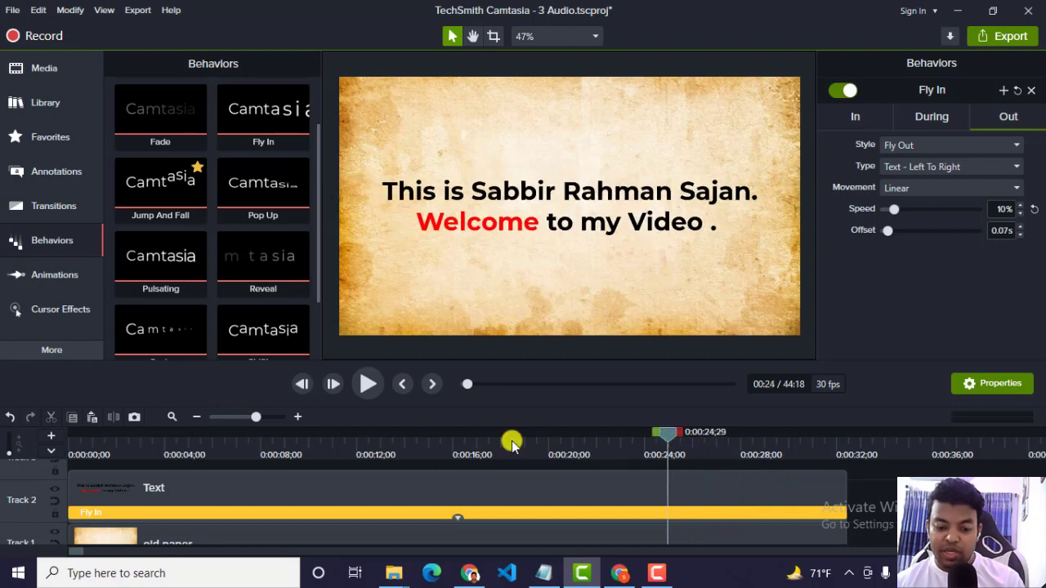
{"action": "left_click", "coordinate": [366, 387]}
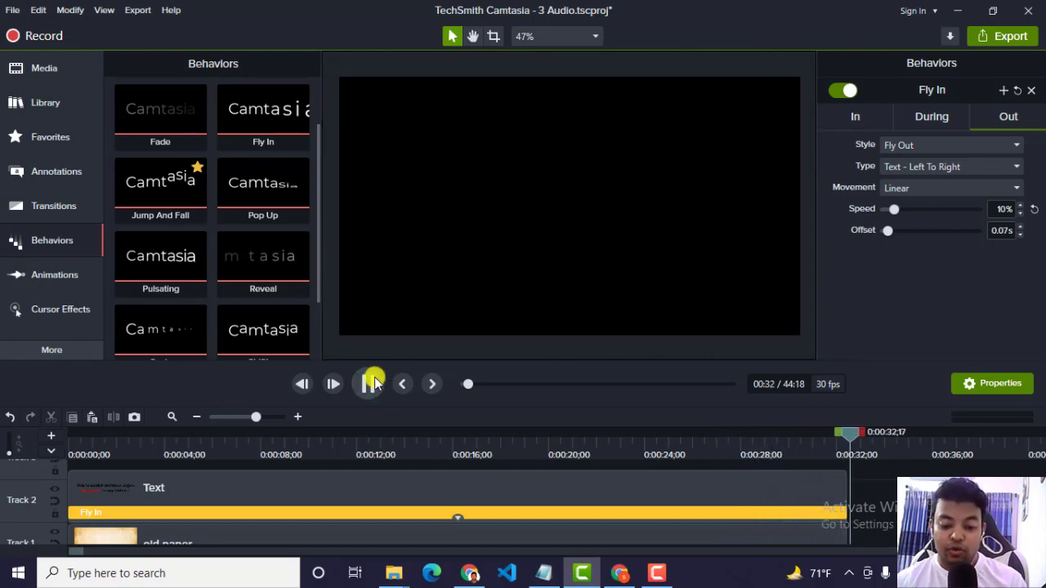
{"action": "left_click", "coordinate": [367, 386]}
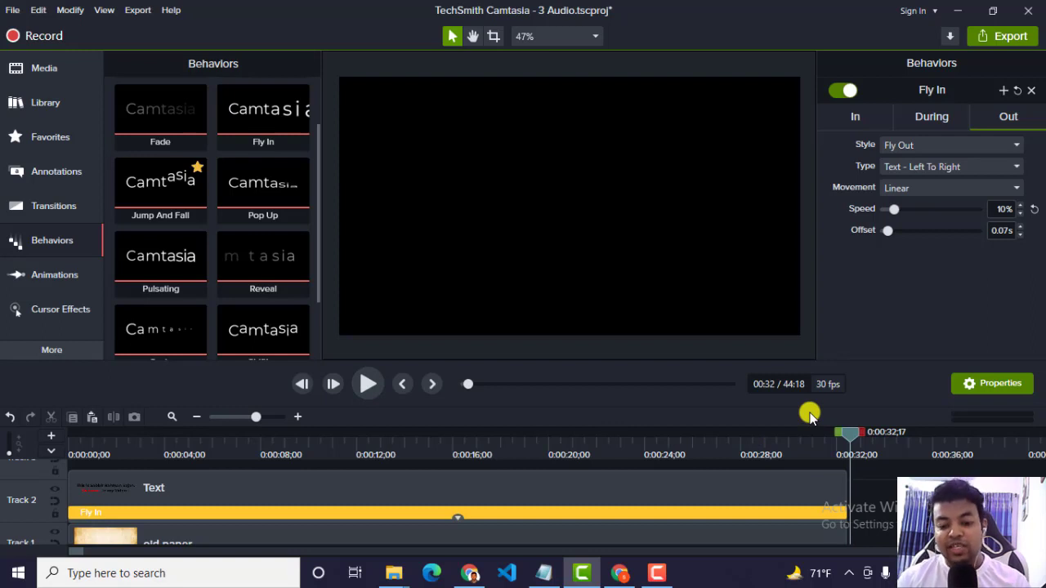
Return to the start of the timeline, delete the Fly In behavior from the text clip, and select the whole title text.
{"action": "left_click_drag", "start_coordinate": [851, 432], "coordinate": [69, 433]}
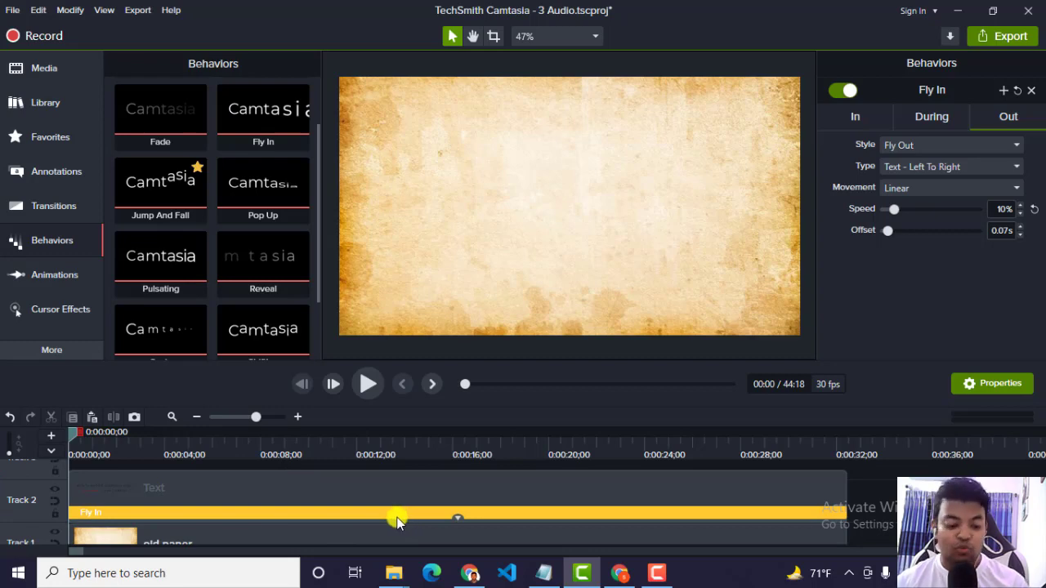
{"action": "left_click", "coordinate": [388, 526]}
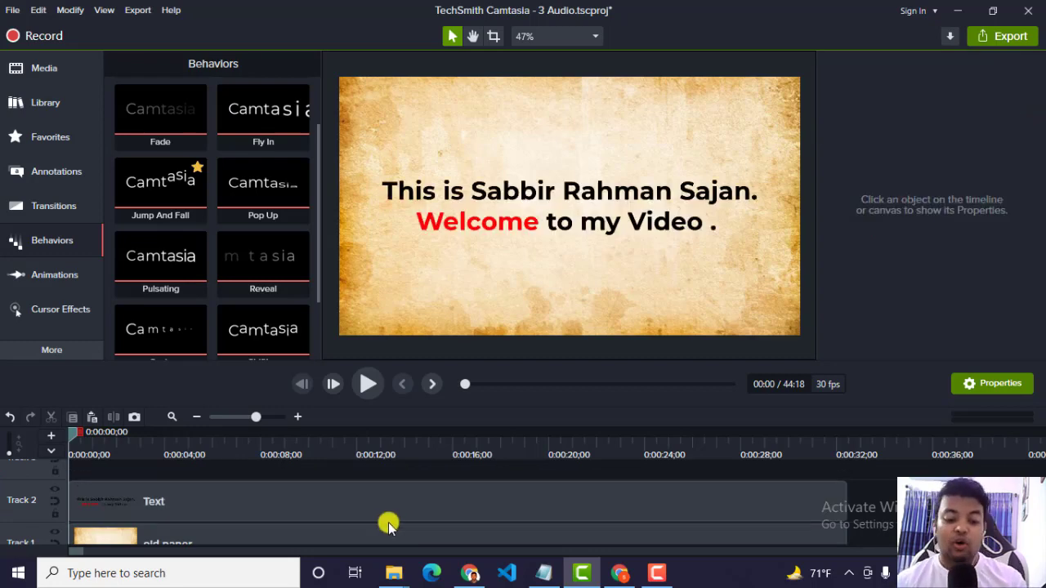
{"action": "left_click", "coordinate": [525, 203]}
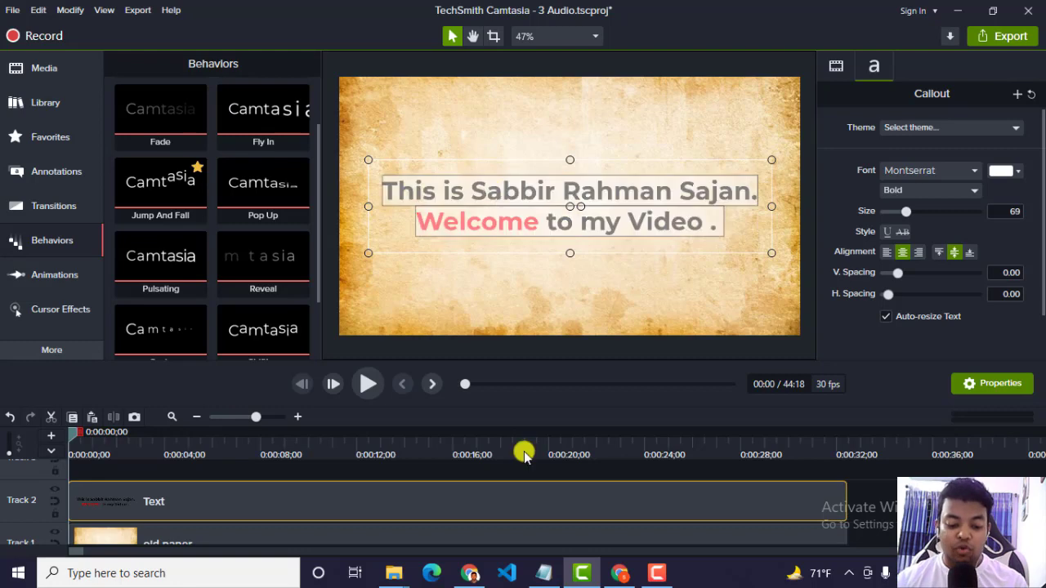
Switch to the Daily Star article in Chrome and copy the paragraph beginning "দীর্ঘ ৯ মাস".
{"action": "left_click", "coordinate": [470, 573]}
{"action": "left_click", "coordinate": [768, 10]}
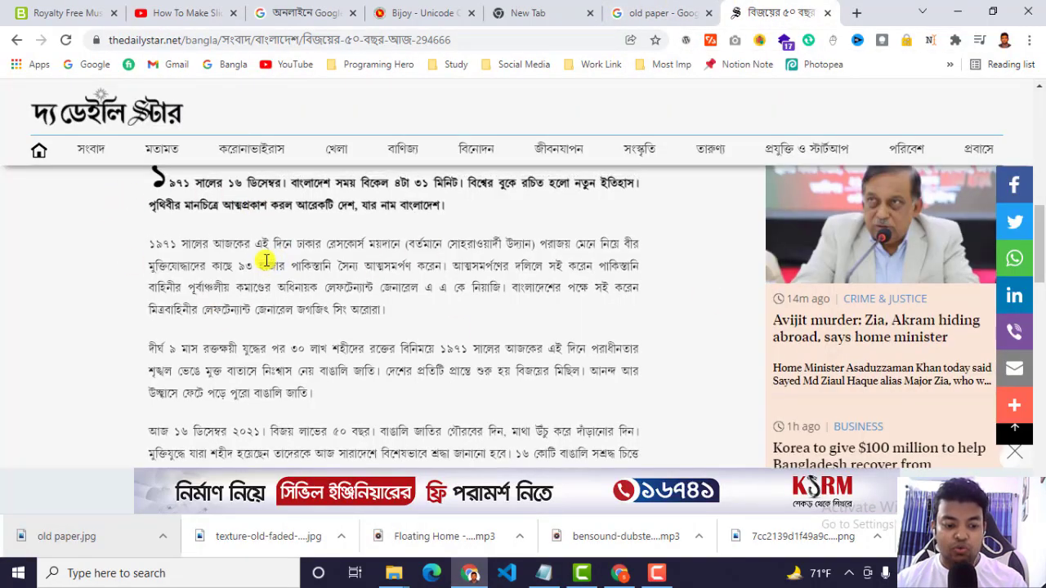
{"action": "scroll", "coordinate": [282, 255], "scroll_direction": "up", "scroll_amount": 1}
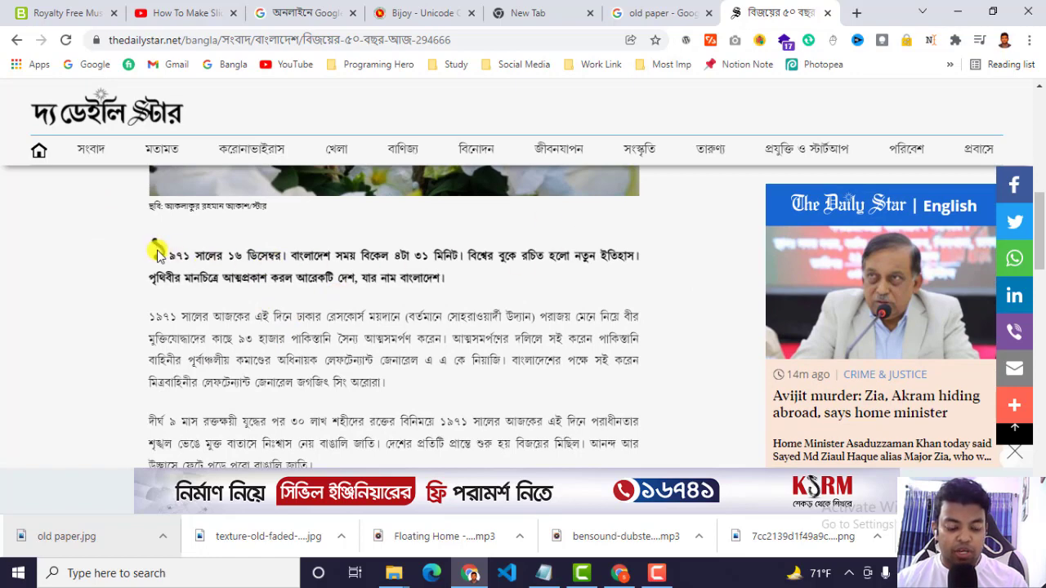
{"action": "scroll", "coordinate": [175, 327], "scroll_direction": "down", "scroll_amount": 2}
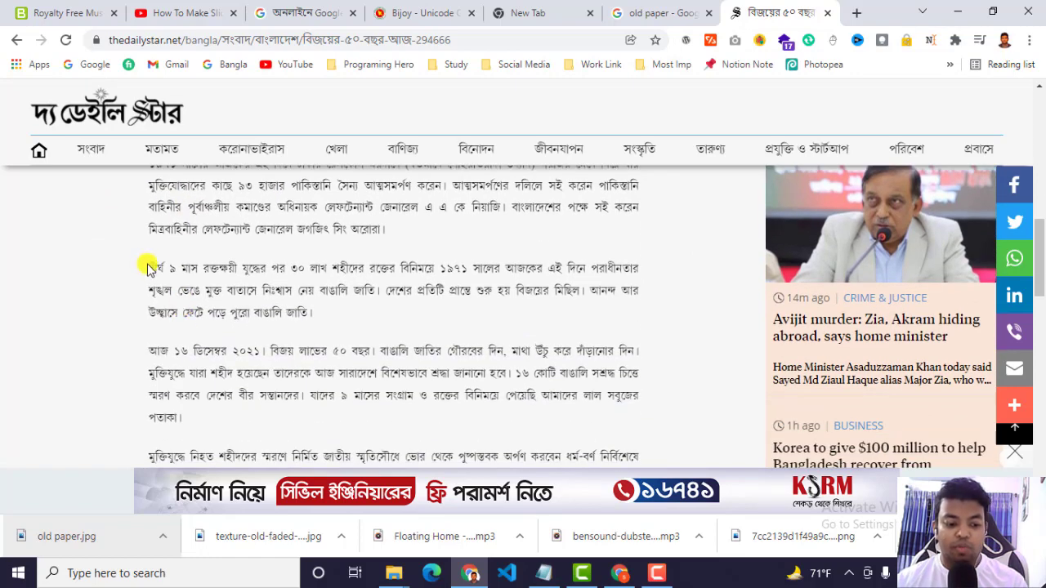
{"action": "left_click_drag", "start_coordinate": [150, 267], "coordinate": [317, 323]}
{"action": "key", "text": "ctrl+c"}
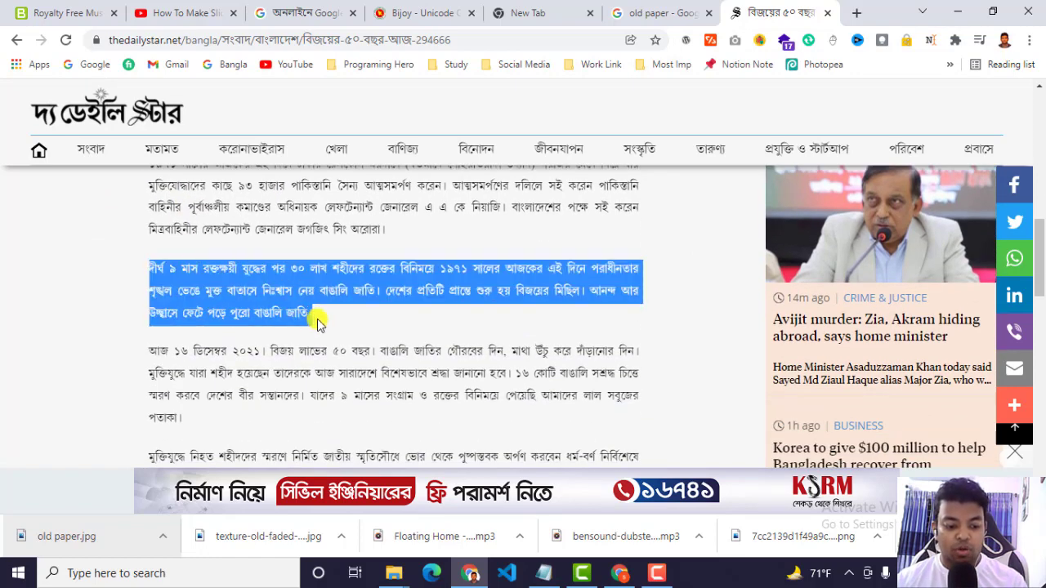
Back in Camtasia, replace the title text with the copied Bengali paragraph and enlarge its text box to cover most of the old paper.
{"action": "left_click", "coordinate": [585, 573]}
{"action": "triple_click", "coordinate": [471, 198]}
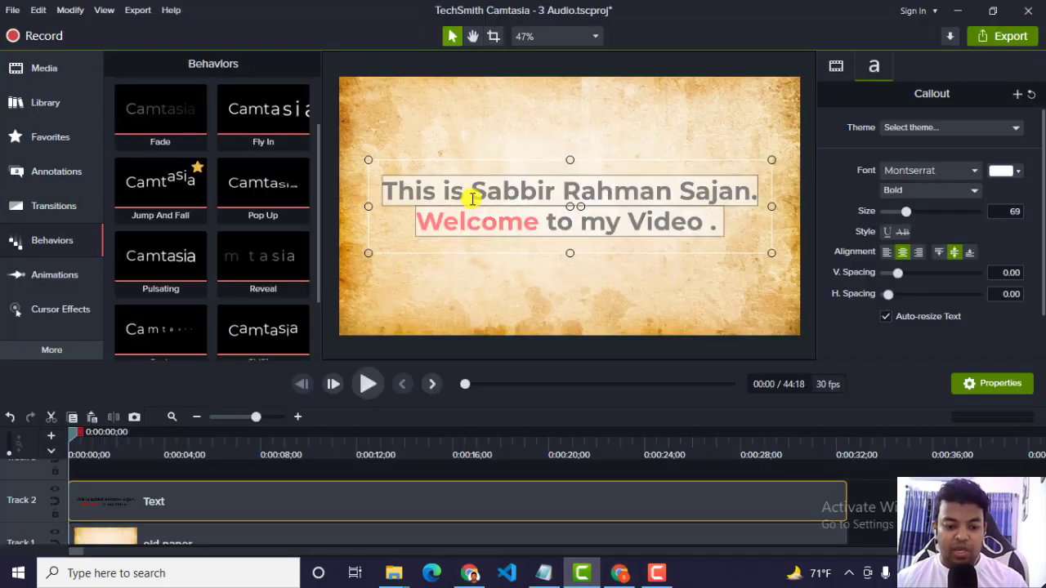
{"action": "key", "text": "ctrl+v"}
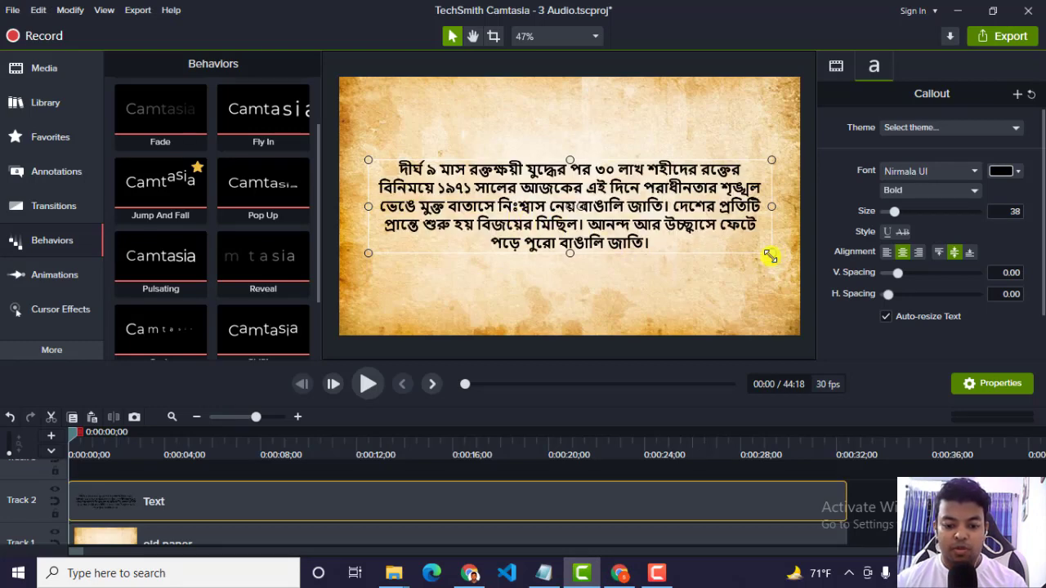
{"action": "left_click_drag", "start_coordinate": [770, 254], "coordinate": [781, 310]}
{"action": "left_click_drag", "start_coordinate": [575, 161], "coordinate": [542, 104]}
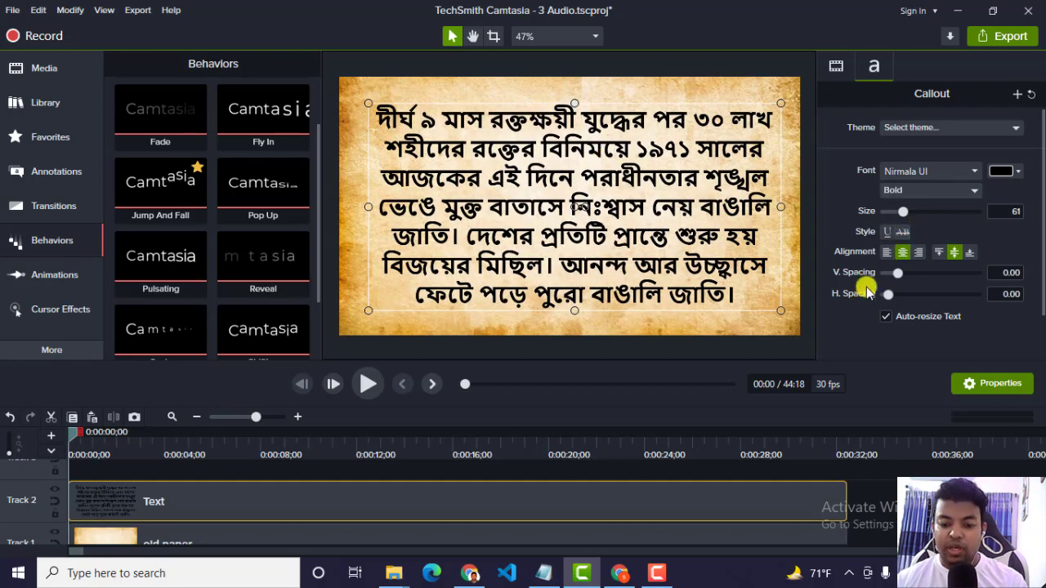
Set the paragraph's vertical spacing to 0.06 and its horizontal spacing to -0.07.
{"action": "left_click_drag", "start_coordinate": [898, 273], "coordinate": [895, 301]}
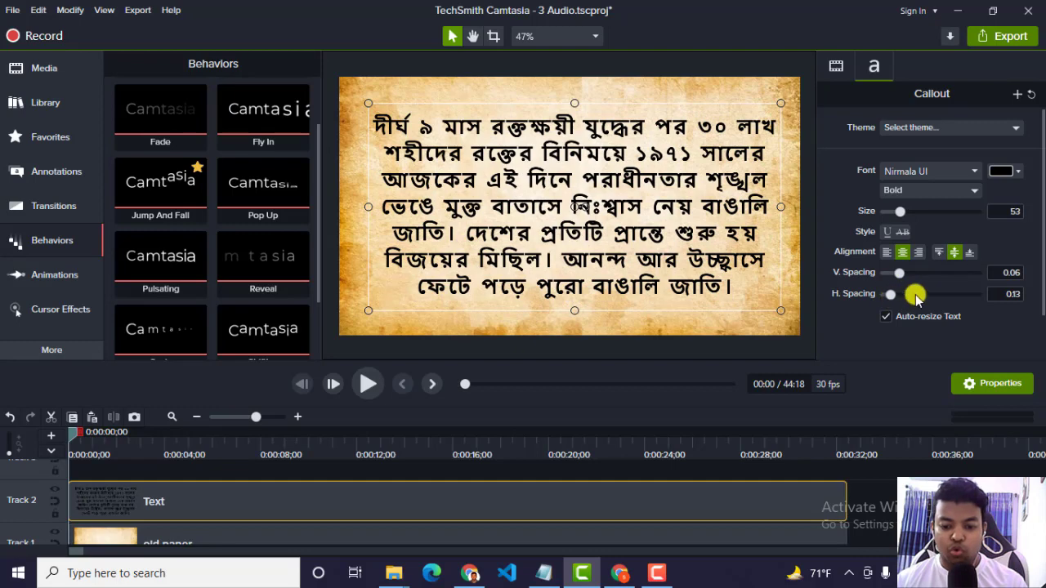
{"action": "double_click", "coordinate": [1013, 294]}
{"action": "type", "text": "0.03"}
{"action": "key", "text": "Down"}
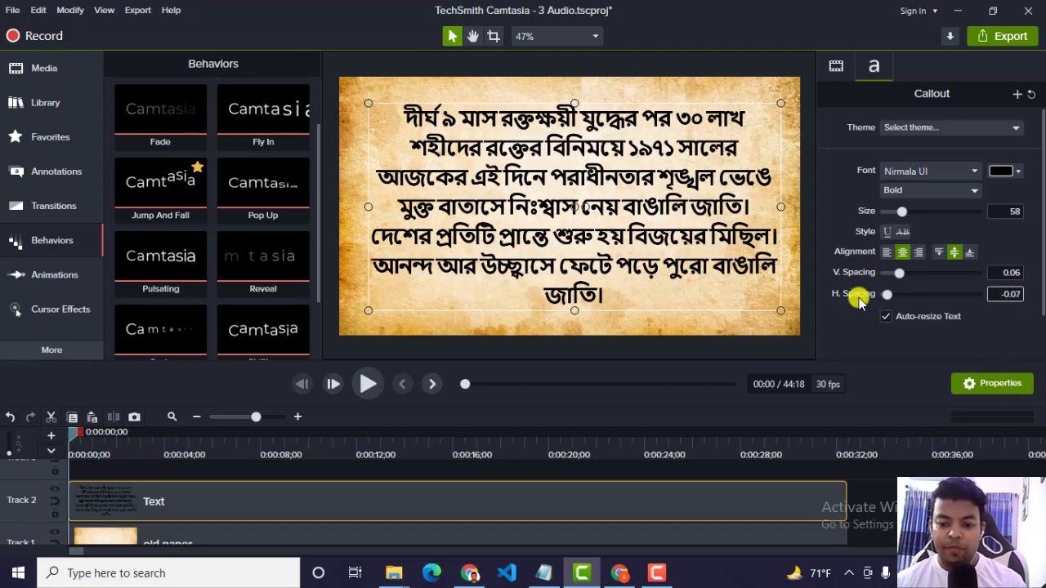
Try the Regular font style on the Bengali paragraph, and set it back to Bold.
{"action": "left_click", "coordinate": [932, 190]}
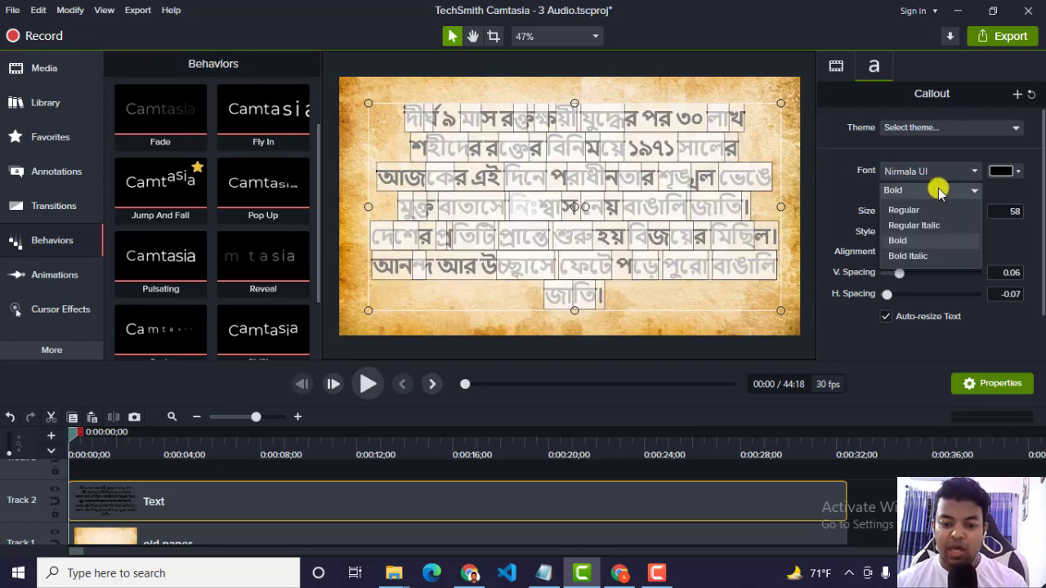
{"action": "left_click", "coordinate": [924, 212]}
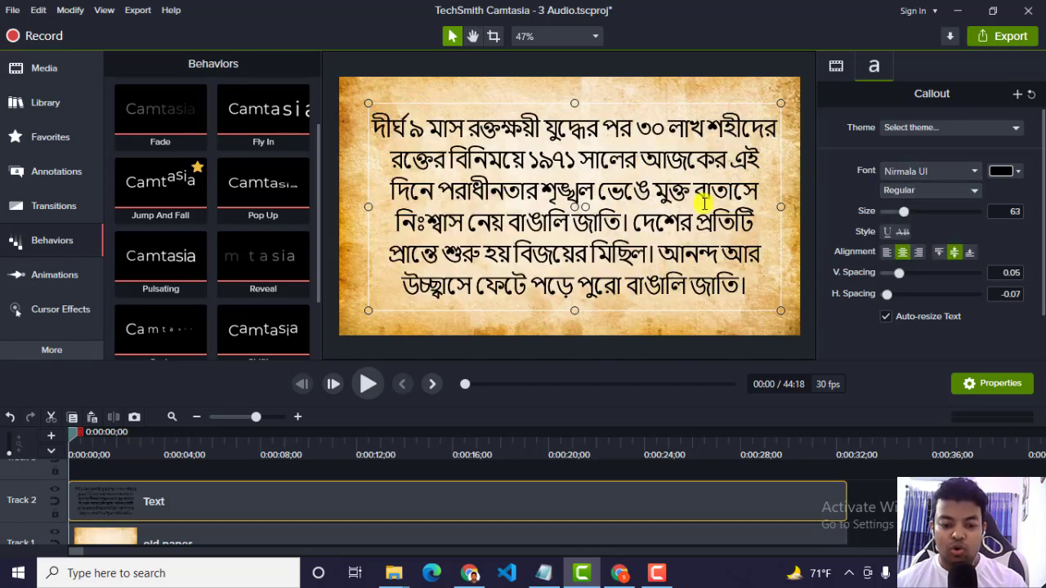
{"action": "left_click", "coordinate": [907, 191]}
{"action": "left_click", "coordinate": [899, 240]}
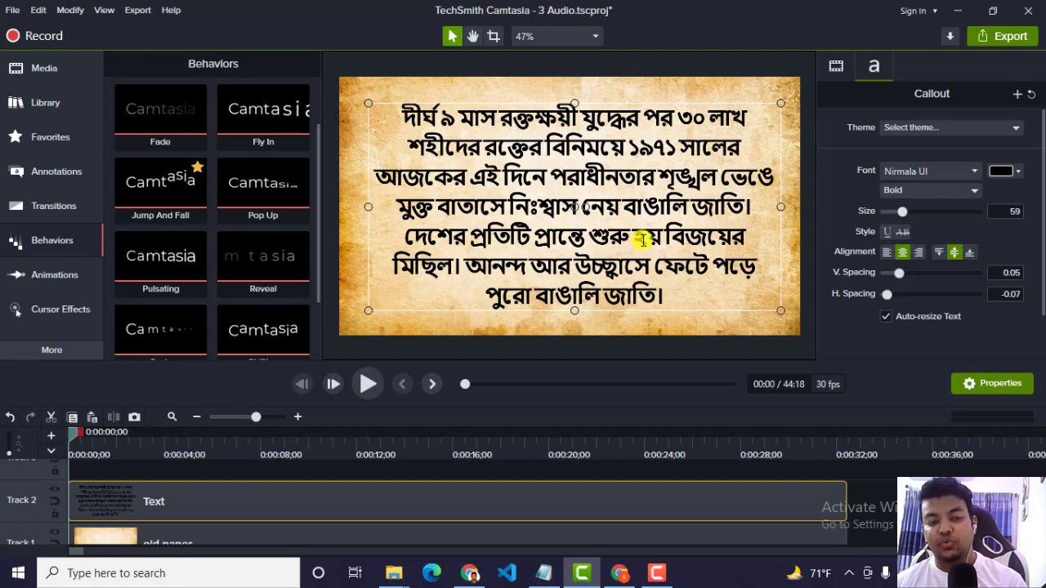
Apply the Fade behavior to the text clip on Track 2 and preview its entrance.
{"action": "left_click", "coordinate": [781, 90]}
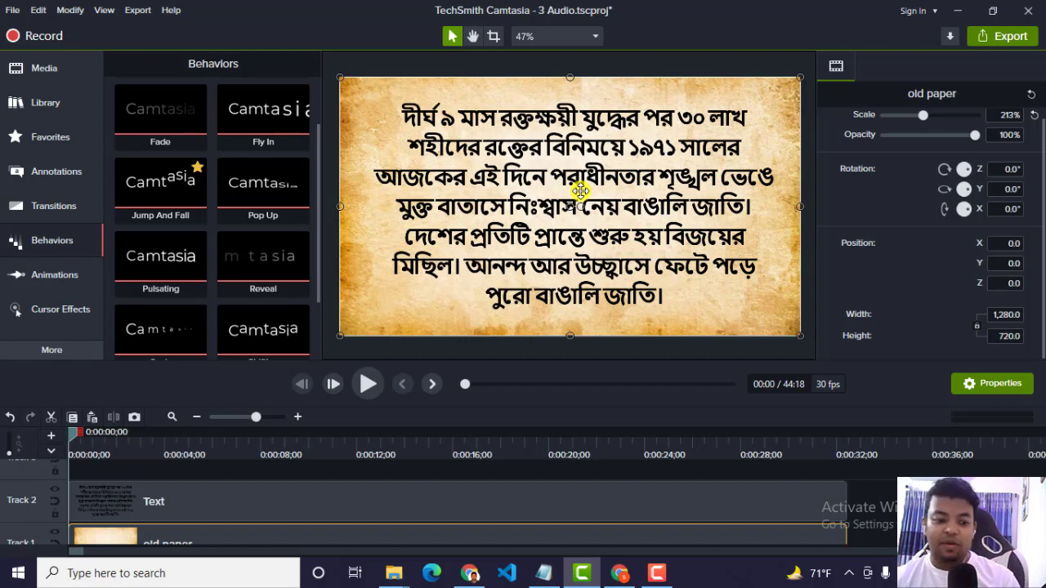
{"action": "scroll", "coordinate": [180, 184], "scroll_direction": "up", "scroll_amount": 1}
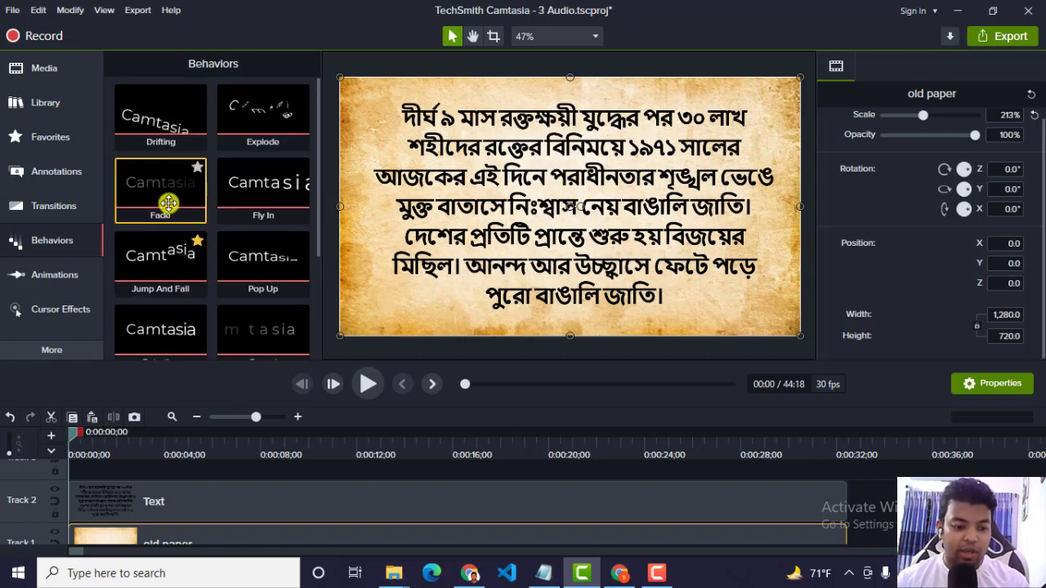
{"action": "left_click_drag", "start_coordinate": [169, 204], "coordinate": [246, 502]}
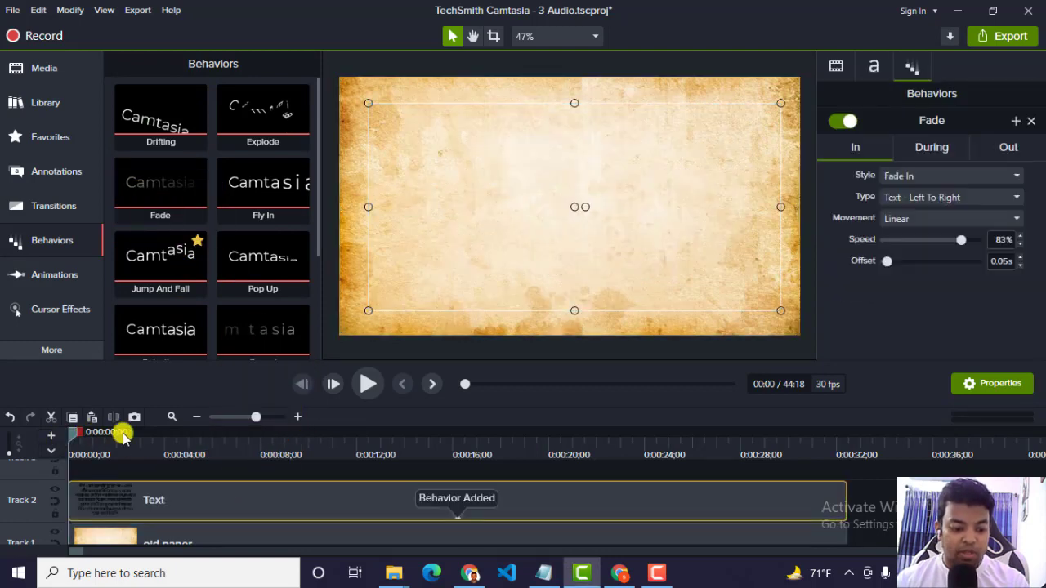
{"action": "left_click", "coordinate": [366, 386]}
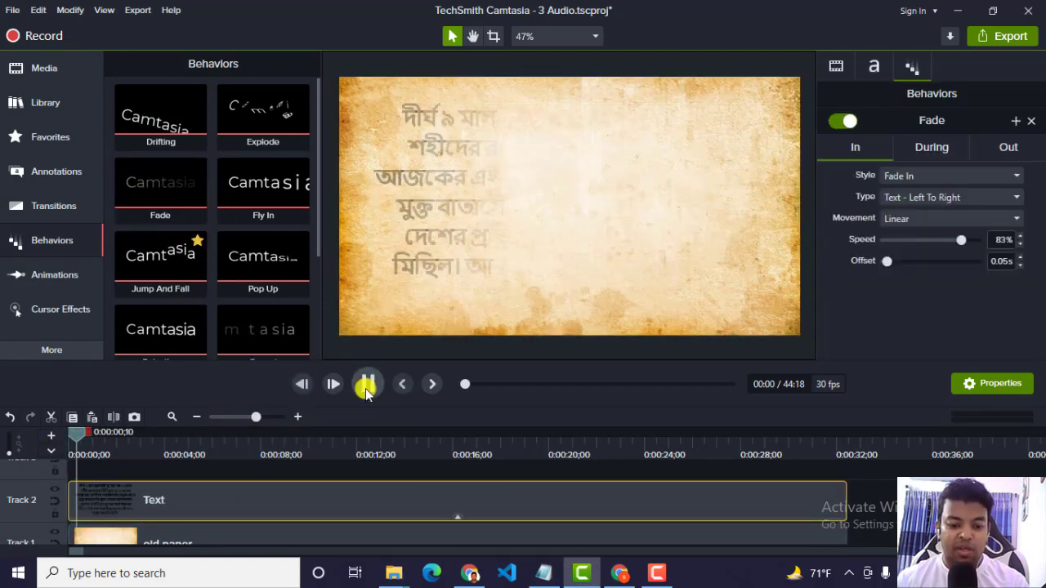
{"action": "left_click", "coordinate": [386, 381]}
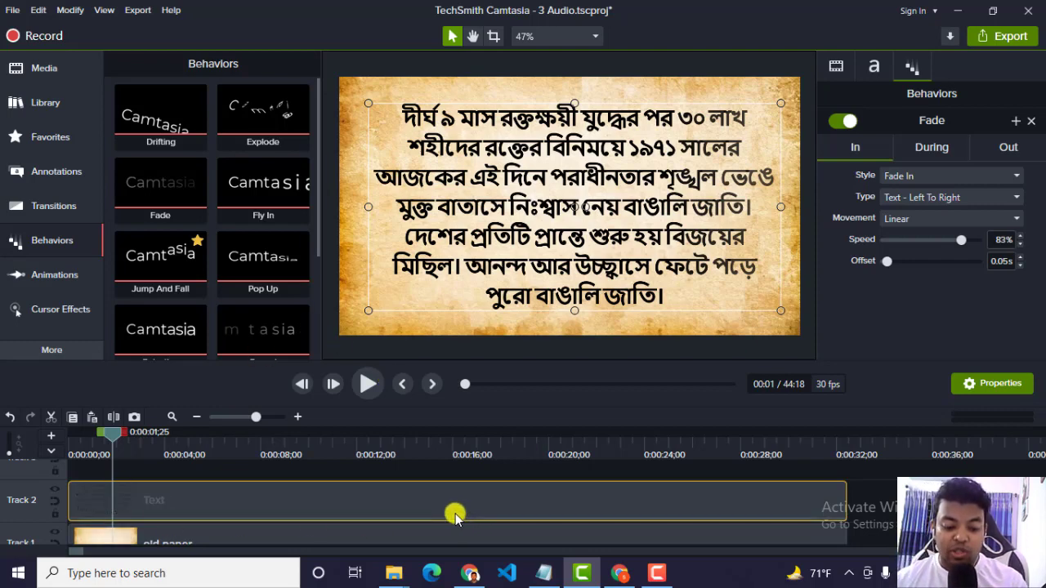
Select the text clip's Fade behavior and set its entrance type to Text - First To Last with a speed of 50%.
{"action": "left_click", "coordinate": [456, 515]}
{"action": "left_click", "coordinate": [455, 513]}
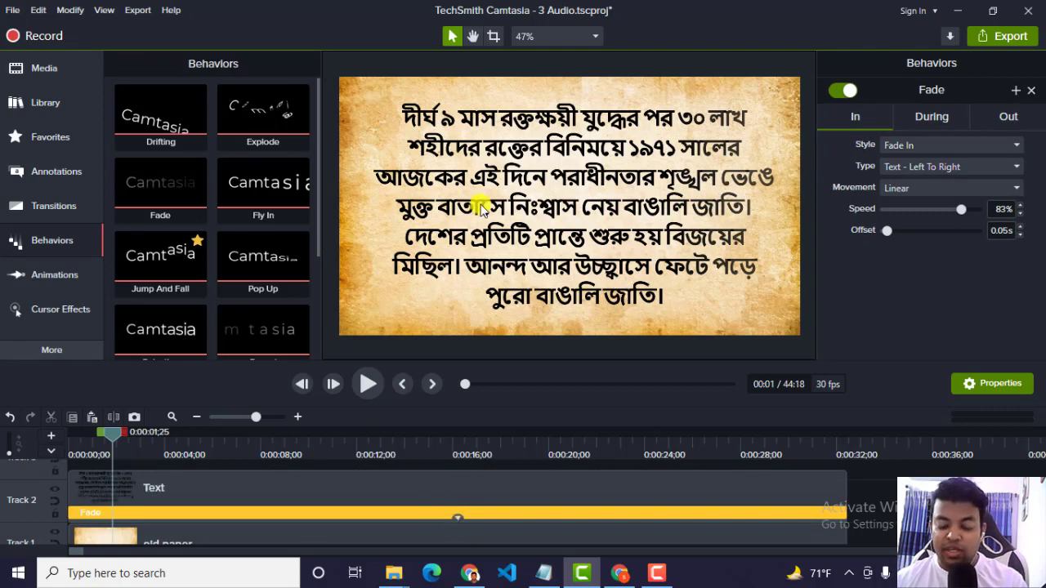
{"action": "scroll", "coordinate": [906, 169], "scroll_direction": "up", "scroll_amount": 1}
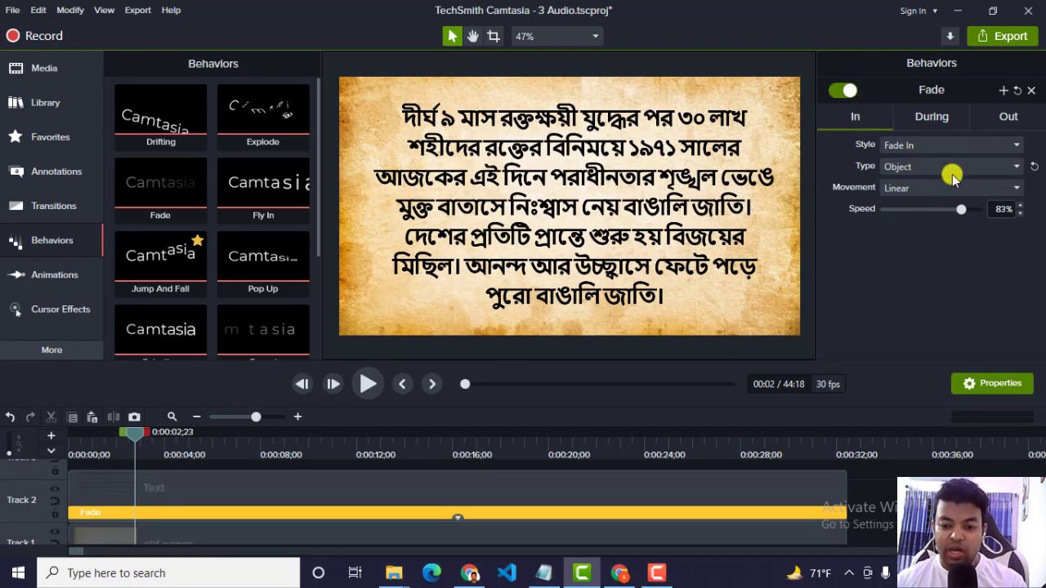
{"action": "left_click", "coordinate": [924, 166]}
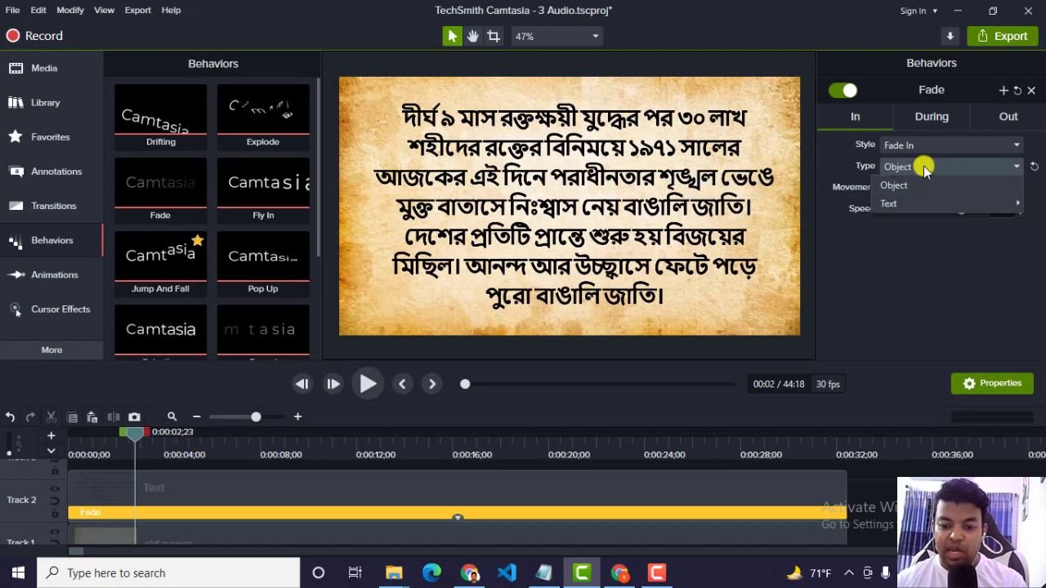
{"action": "mouse_move", "coordinate": [896, 206]}
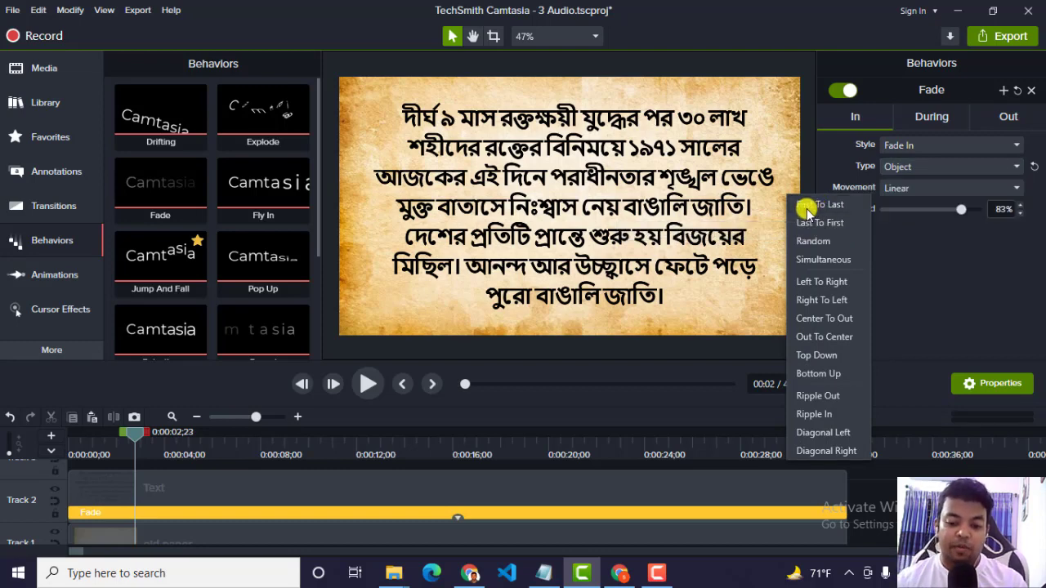
{"action": "left_click", "coordinate": [806, 208]}
{"action": "left_click_drag", "start_coordinate": [961, 209], "coordinate": [930, 209]}
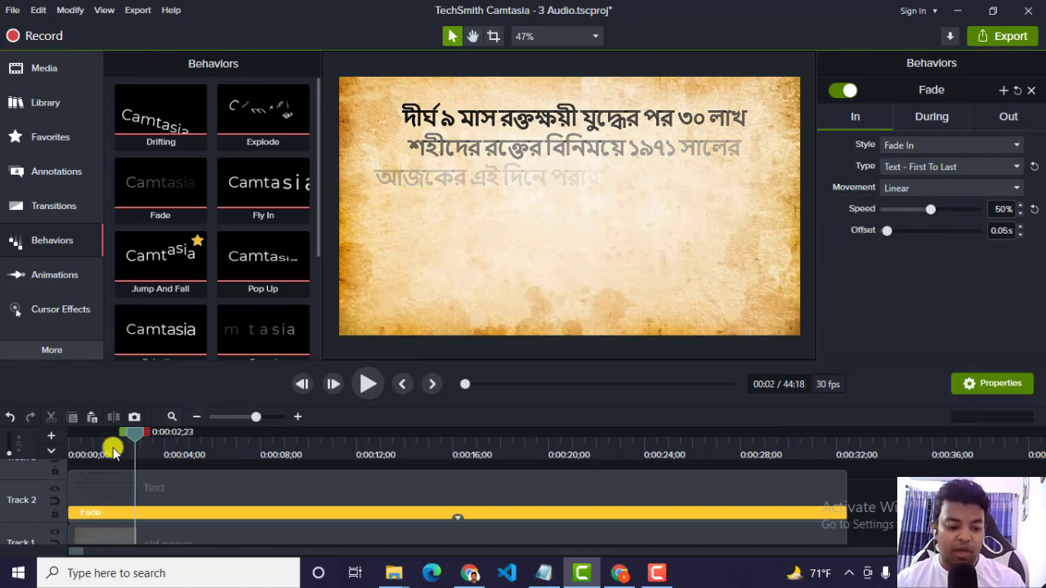
Preview the paragraph's fade-in from the start of the timeline to about 0:00:11.
{"action": "left_click_drag", "start_coordinate": [131, 433], "coordinate": [3, 448]}
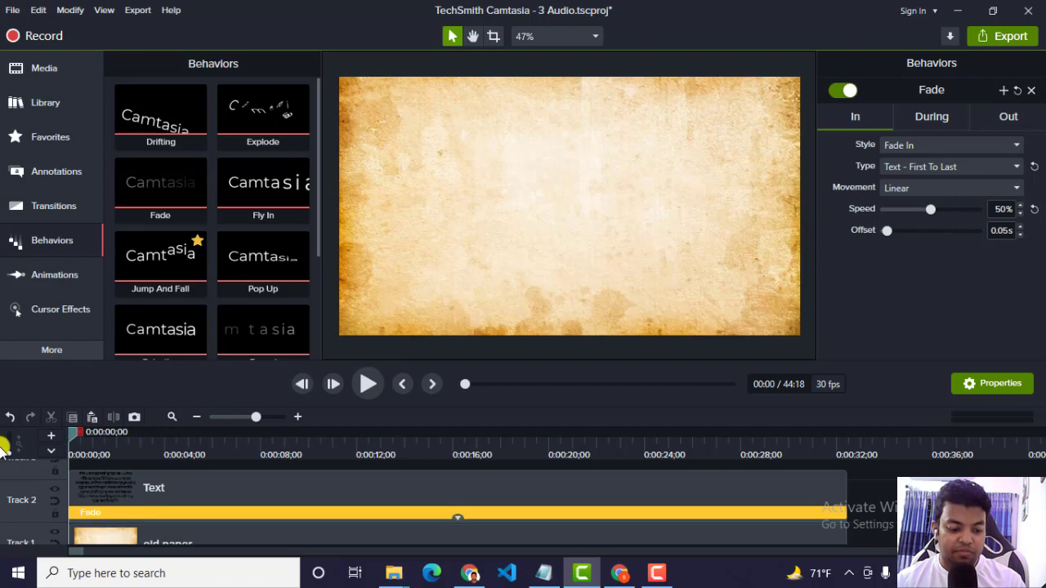
{"action": "left_click", "coordinate": [367, 384]}
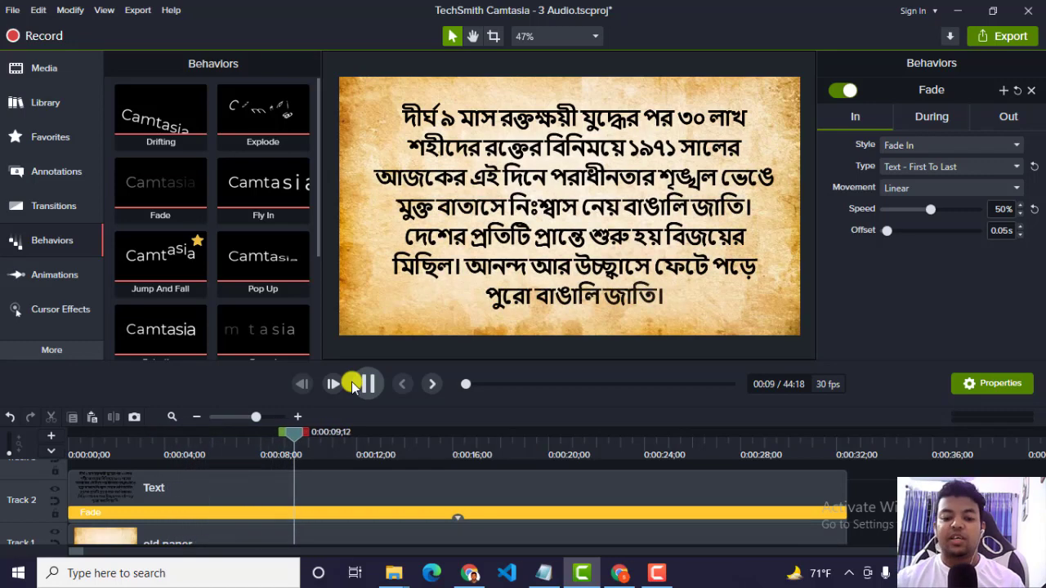
{"action": "left_click", "coordinate": [368, 390]}
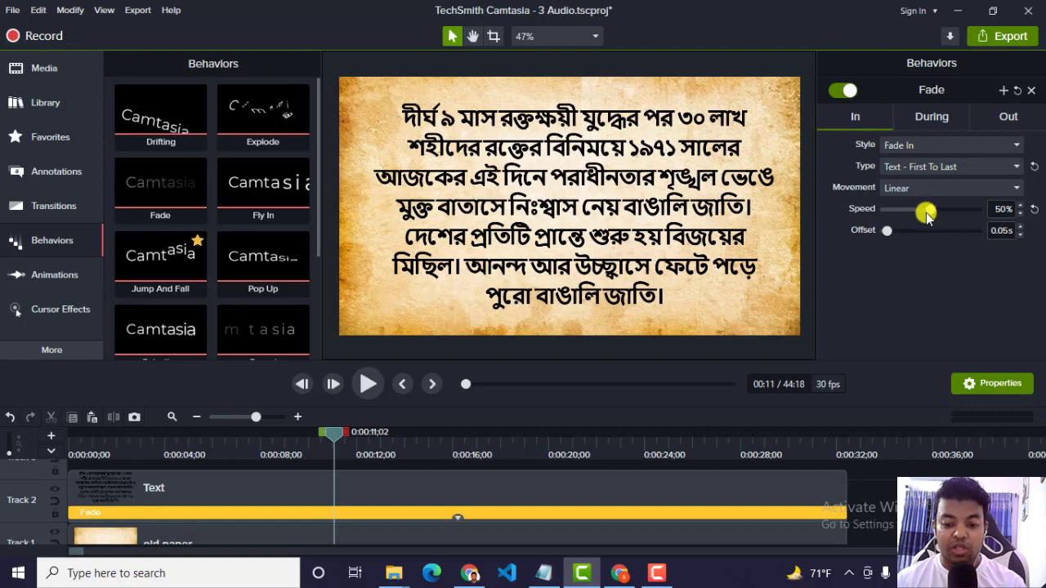
Set the Fade entrance speed to 16% and its offset to 1.18 s, and preview it from the start.
{"action": "left_click_drag", "start_coordinate": [929, 215], "coordinate": [940, 233]}
{"action": "left_click_drag", "start_coordinate": [340, 438], "coordinate": [66, 435]}
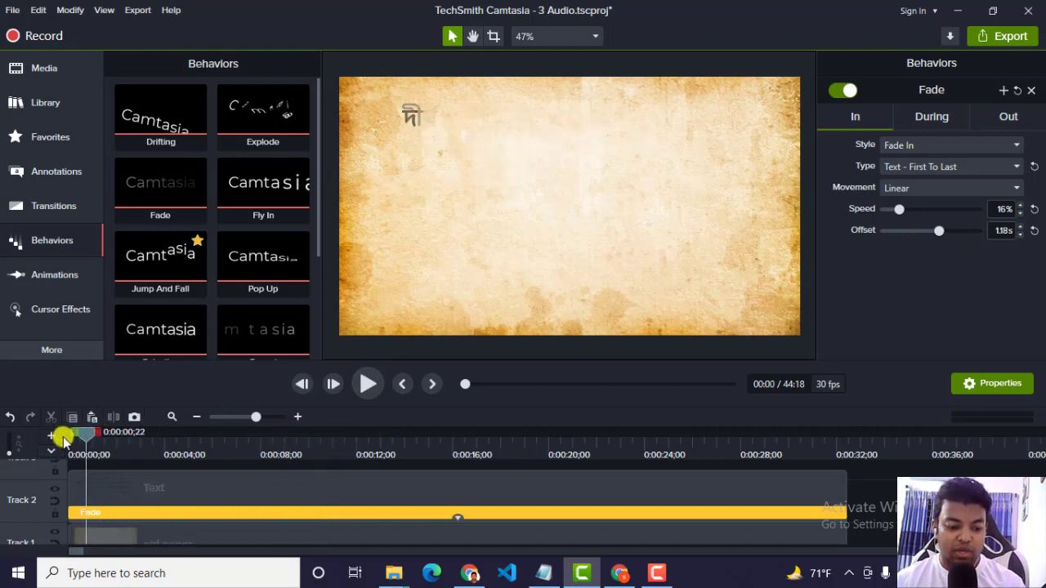
{"action": "left_click", "coordinate": [370, 384]}
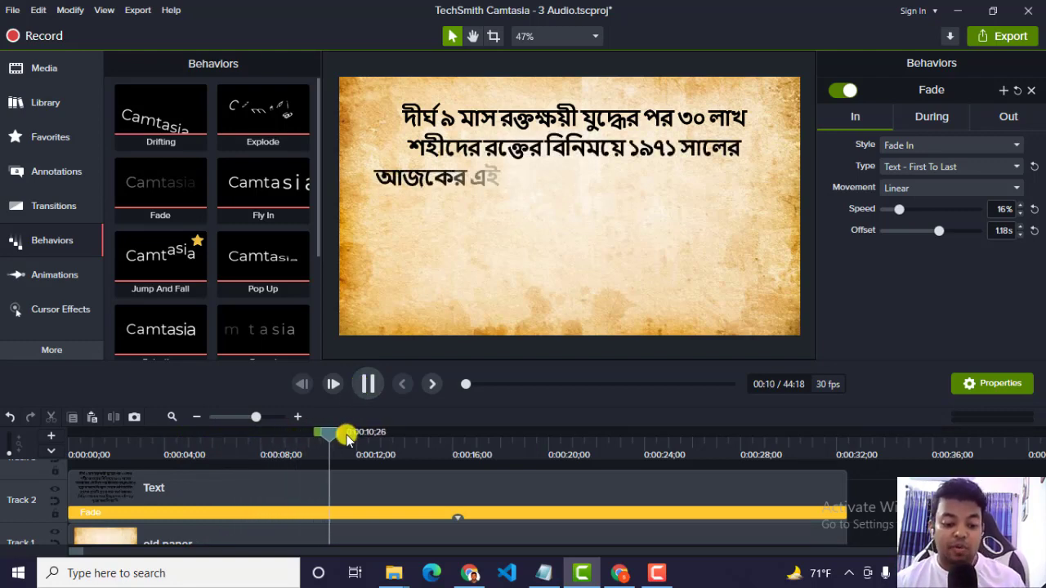
Return to the start of the timeline and delete the Fade behavior from the text clip.
{"action": "left_click_drag", "start_coordinate": [334, 431], "coordinate": [9, 427]}
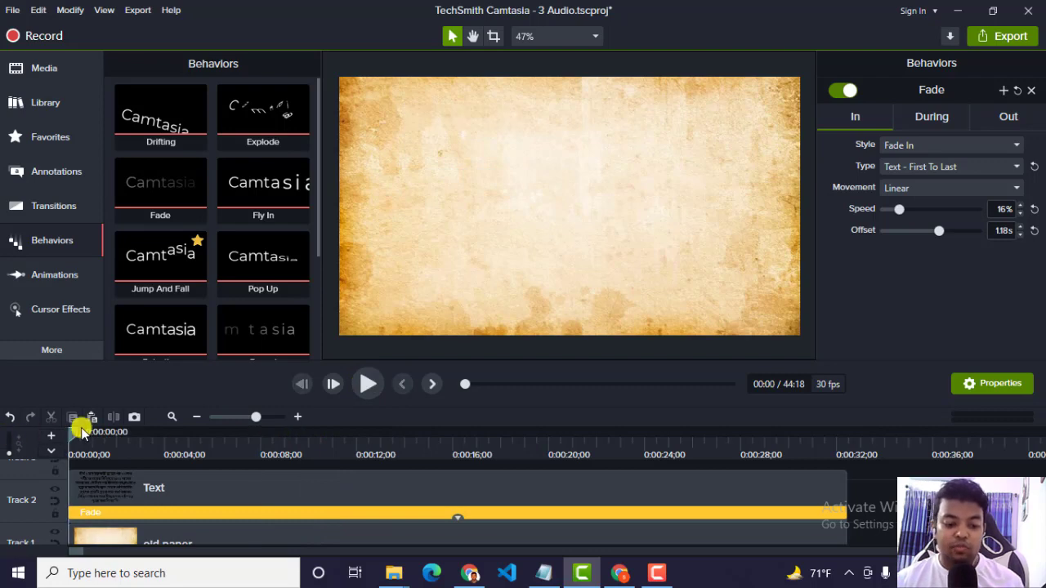
{"action": "left_click_drag", "start_coordinate": [449, 431], "coordinate": [0, 502]}
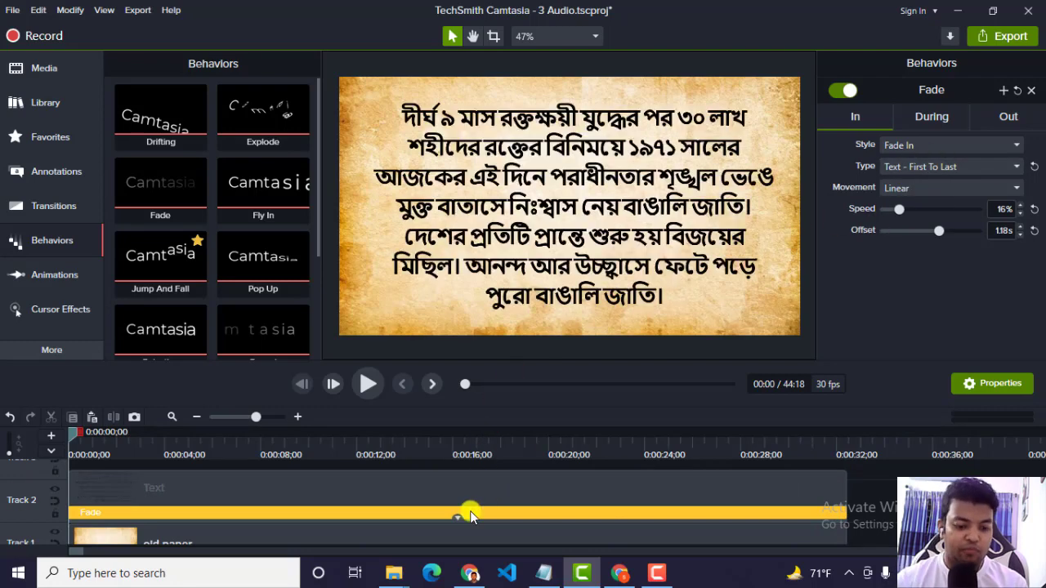
{"action": "left_click", "coordinate": [447, 476]}
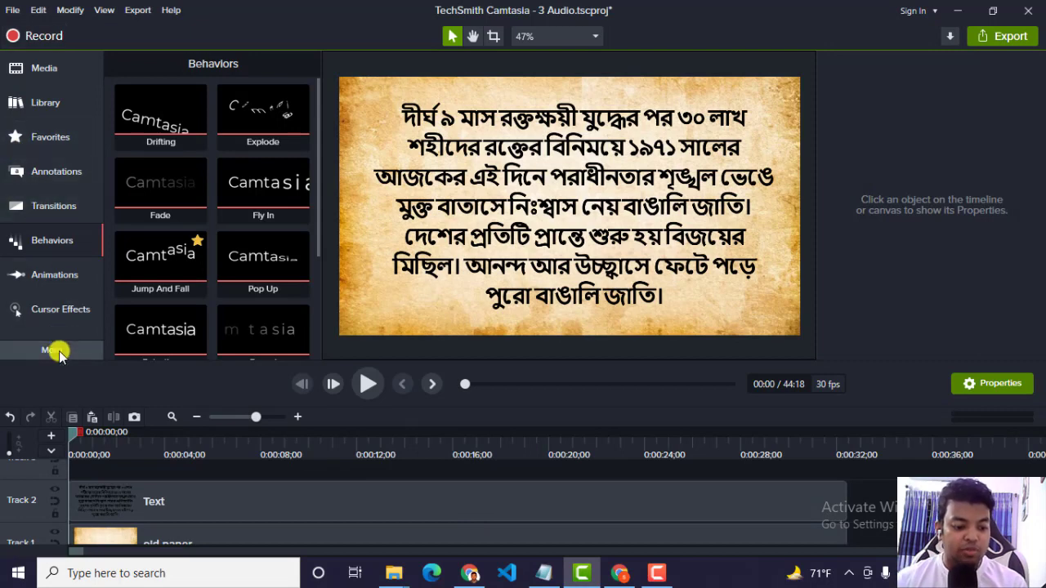
Record a voice narration of about 21 seconds from the start of the timeline and save it as Narration_3 Audio 1.m4a.
{"action": "left_click", "coordinate": [57, 350]}
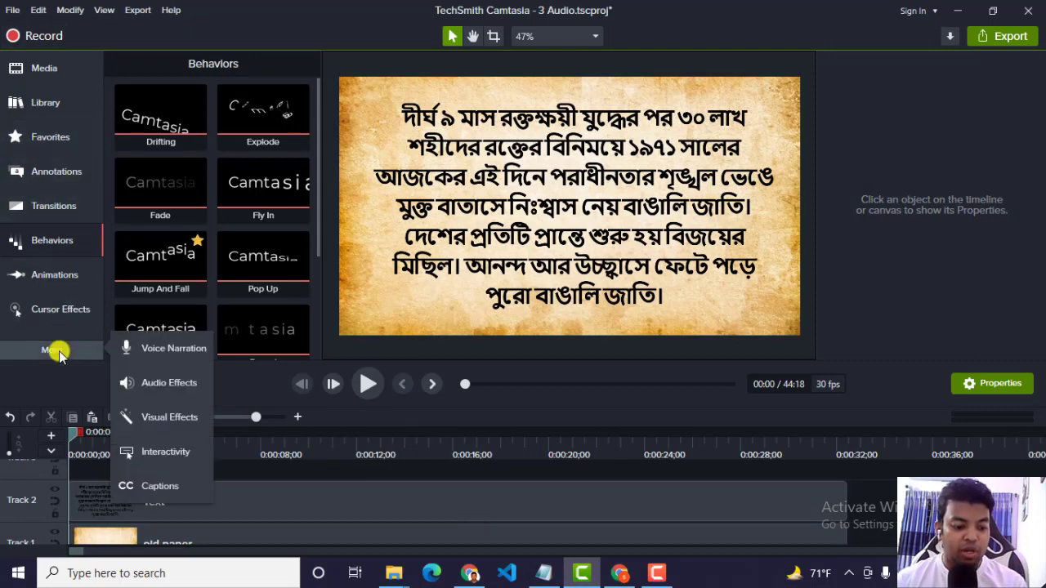
{"action": "left_click", "coordinate": [170, 358]}
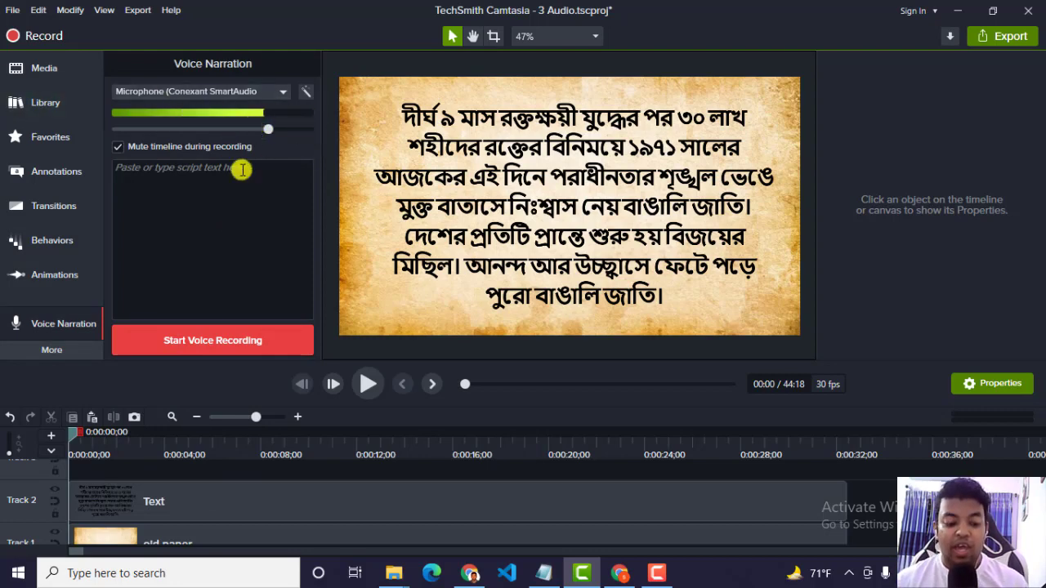
{"action": "left_click", "coordinate": [203, 343]}
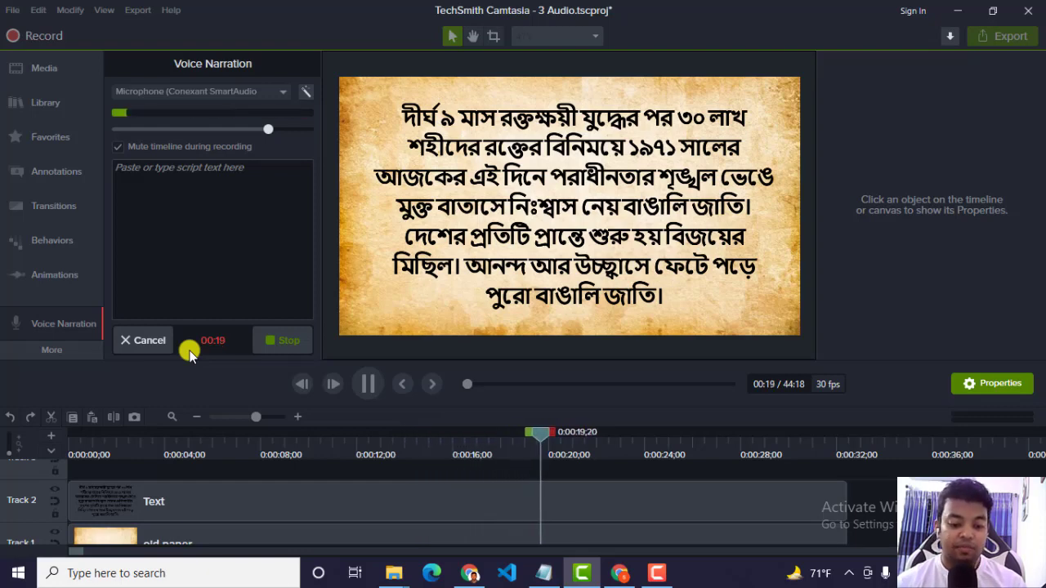
{"action": "left_click", "coordinate": [282, 342]}
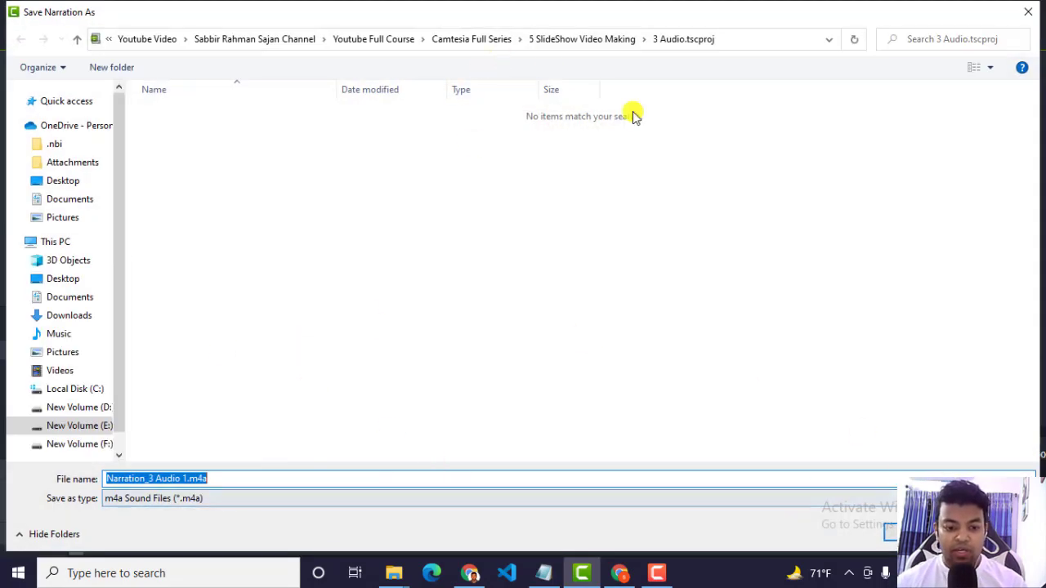
{"action": "key", "text": "Return"}
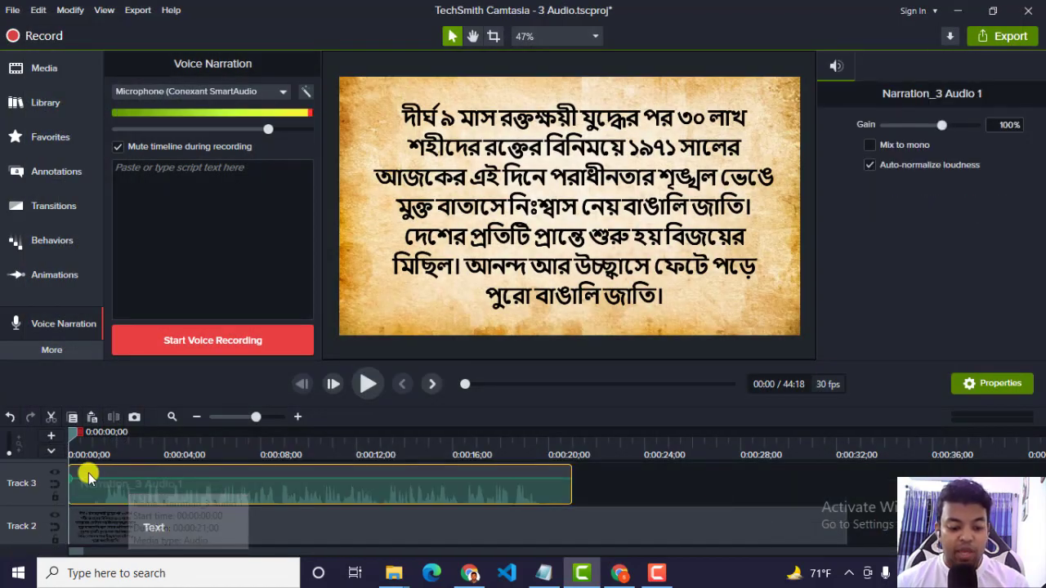
Play the recorded narration from about 0:00:01;05 to 0:00:12 to check where the speech begins.
{"action": "left_click_drag", "start_coordinate": [70, 430], "coordinate": [98, 438]}
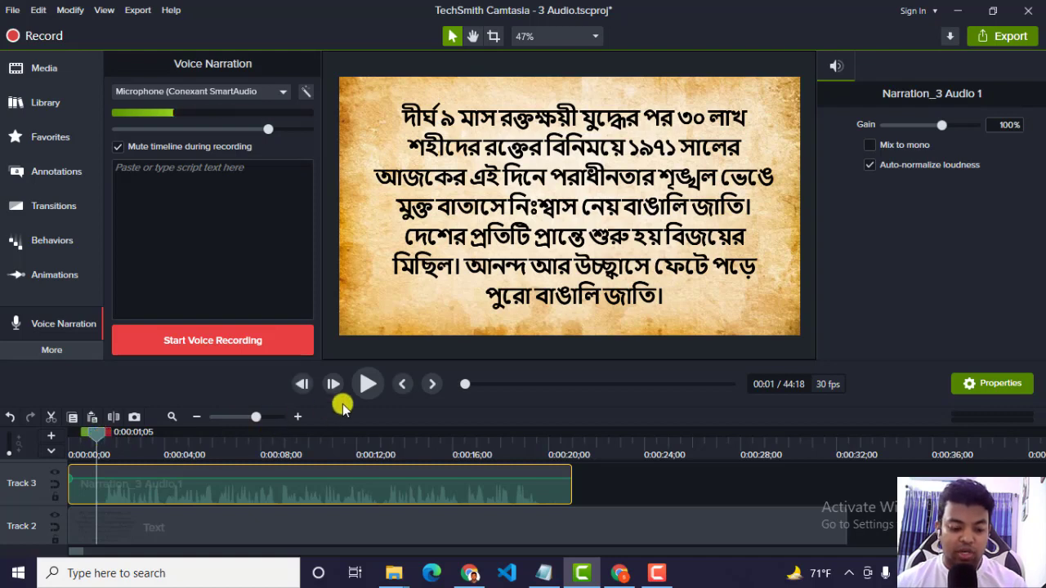
{"action": "left_click", "coordinate": [366, 385]}
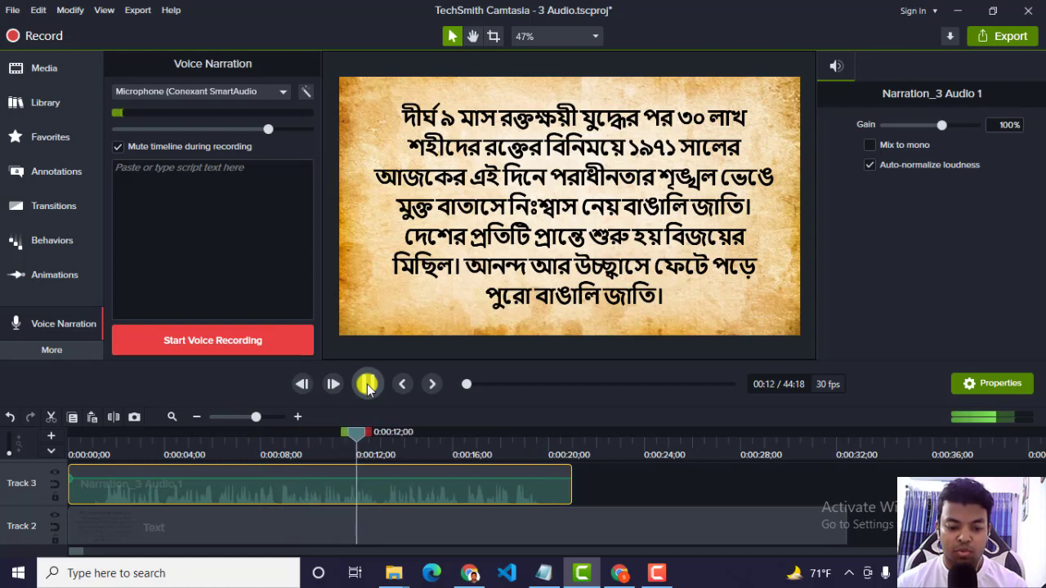
{"action": "left_click", "coordinate": [367, 384]}
Split the narration clip at 0:00:01;15, delete the part before it, and move the remaining clip to the start of the timeline.
{"action": "left_click", "coordinate": [105, 442]}
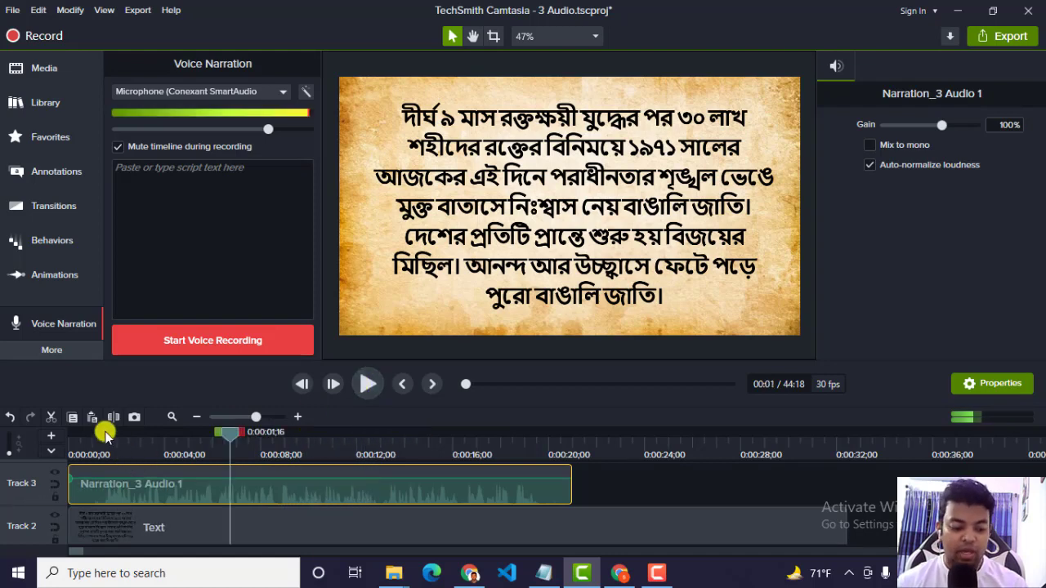
{"action": "left_click_drag", "start_coordinate": [106, 441], "coordinate": [106, 444]}
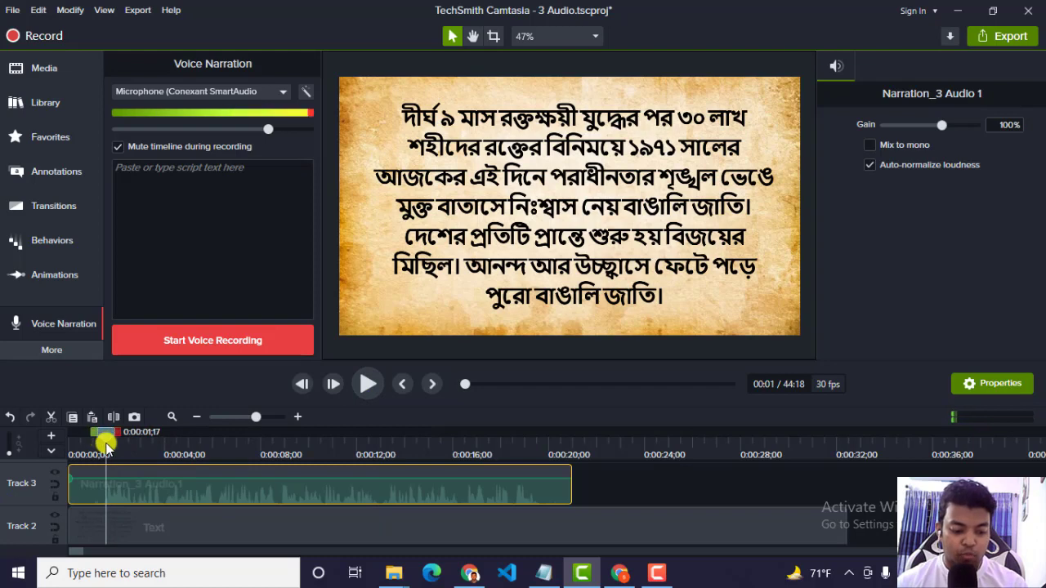
{"action": "scroll", "coordinate": [136, 505], "scroll_direction": "up", "scroll_amount": 1}
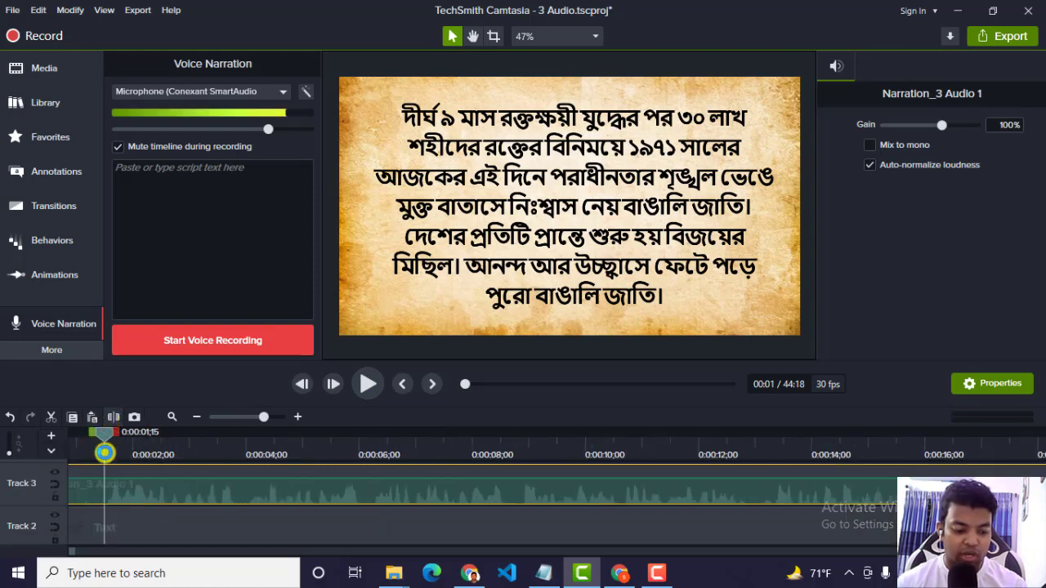
{"action": "left_click", "coordinate": [92, 492]}
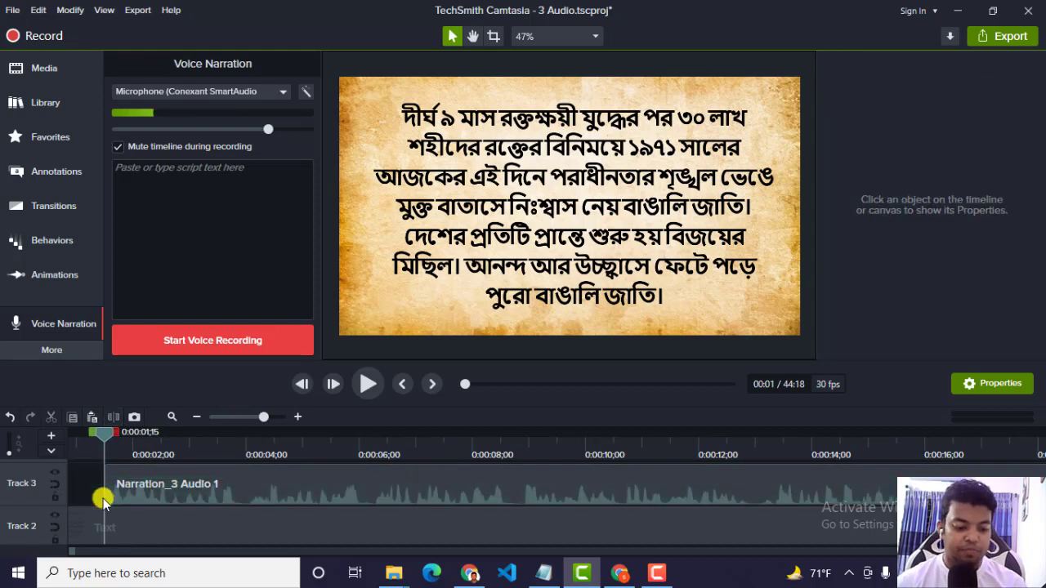
{"action": "scroll", "coordinate": [140, 487], "scroll_direction": "down", "scroll_amount": 3}
{"action": "left_click", "coordinate": [116, 499]}
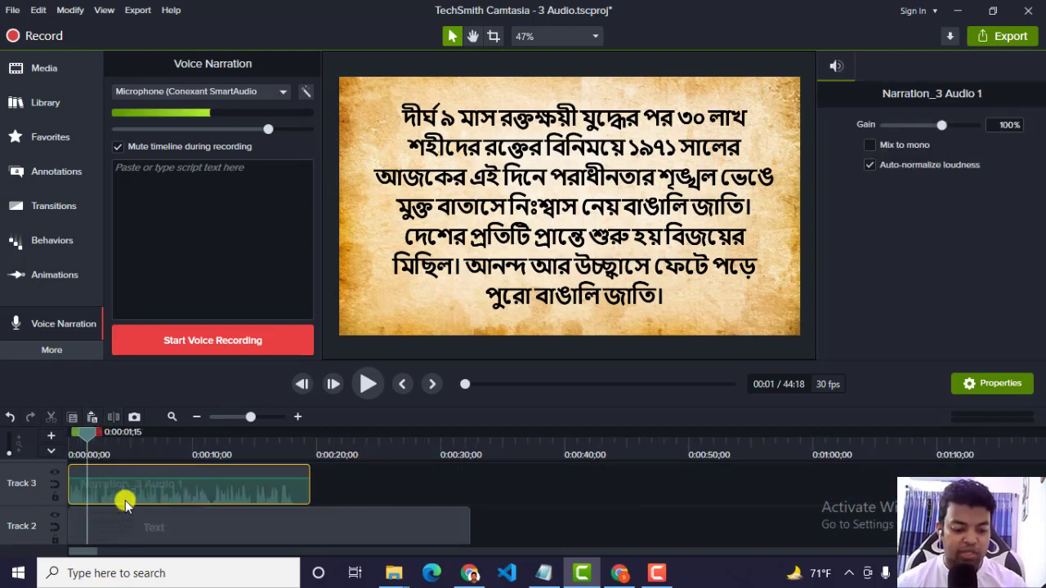
{"action": "scroll", "coordinate": [139, 502], "scroll_direction": "up", "scroll_amount": 3}
{"action": "left_click_drag", "start_coordinate": [90, 439], "coordinate": [3, 448]}
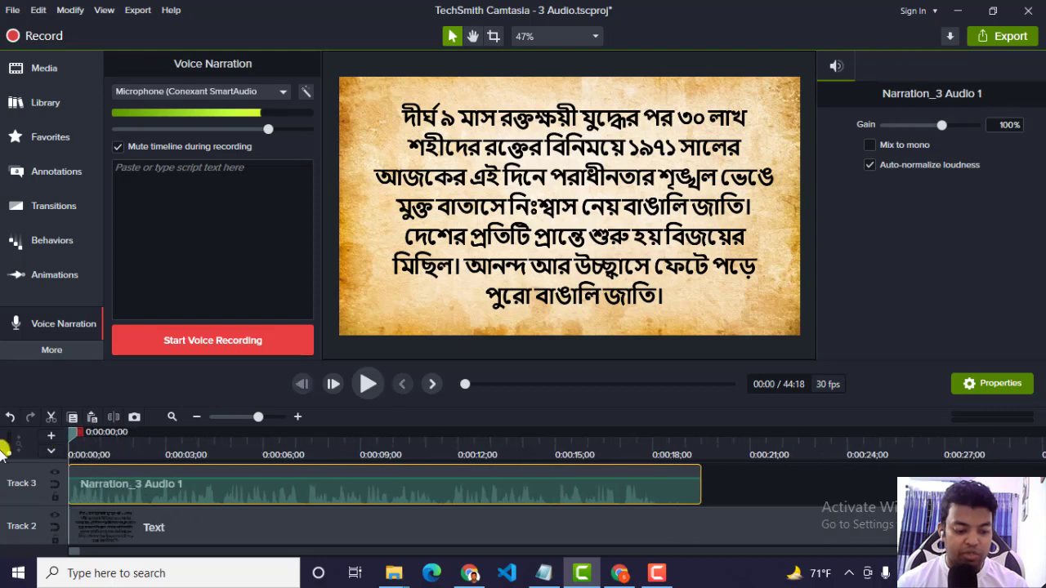
Apply the Fade behavior to the text clip on Track 2 and set its entrance type to Text - First To Last.
{"action": "left_click", "coordinate": [420, 533]}
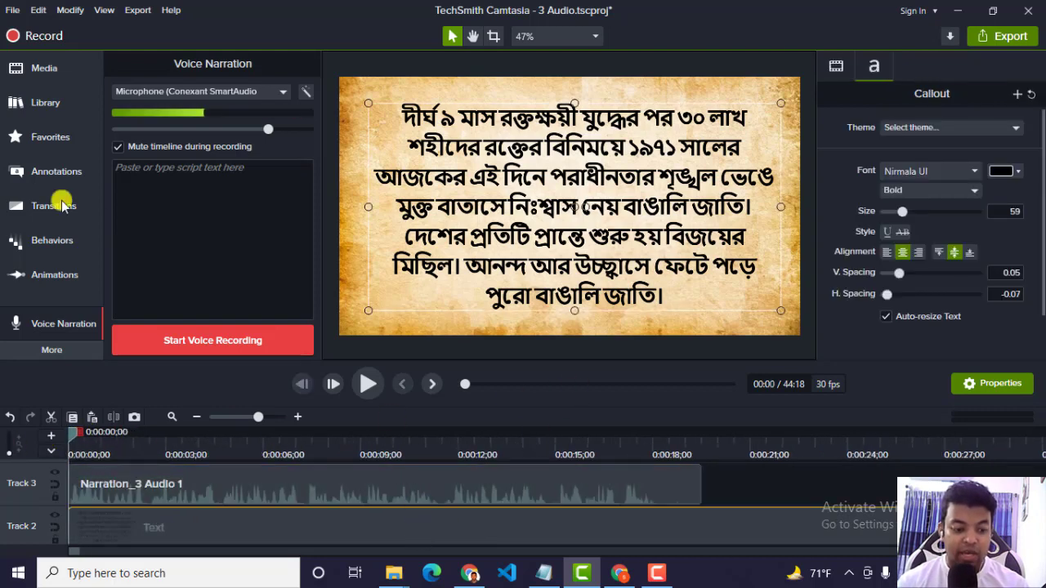
{"action": "left_click", "coordinate": [33, 219]}
{"action": "left_click", "coordinate": [64, 239]}
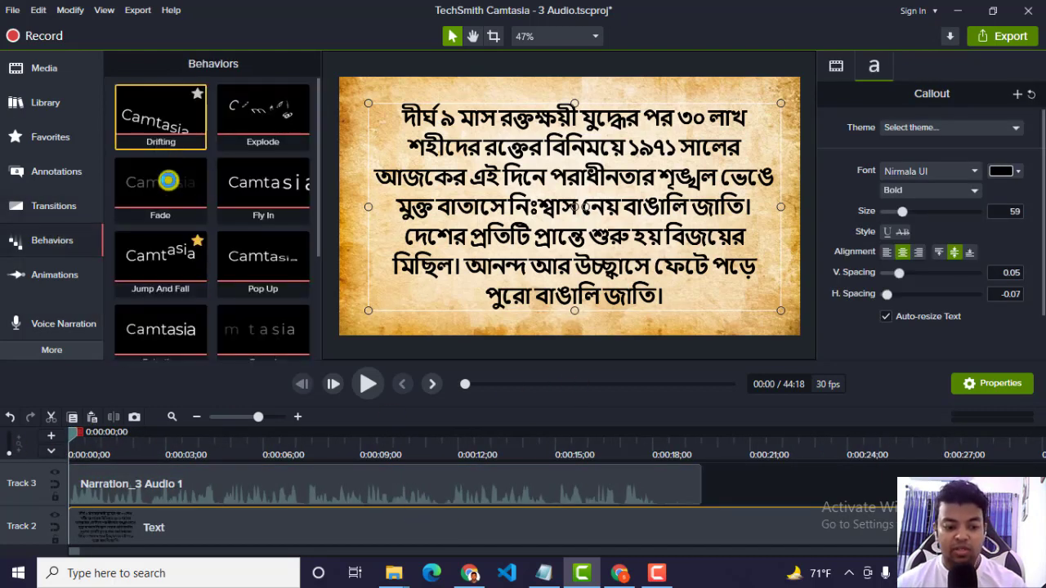
{"action": "left_click_drag", "start_coordinate": [170, 185], "coordinate": [187, 523]}
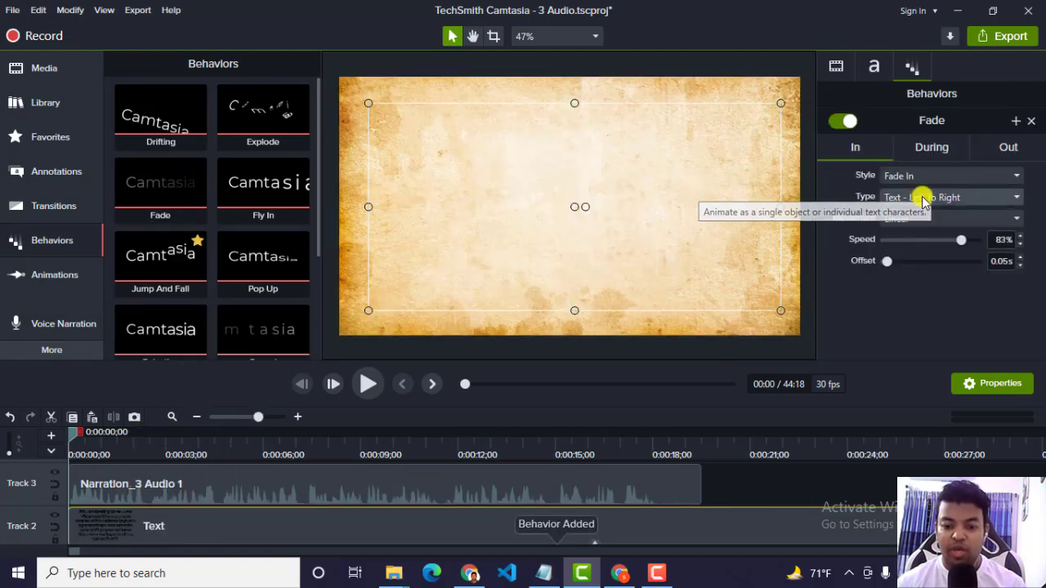
{"action": "left_click", "coordinate": [924, 200]}
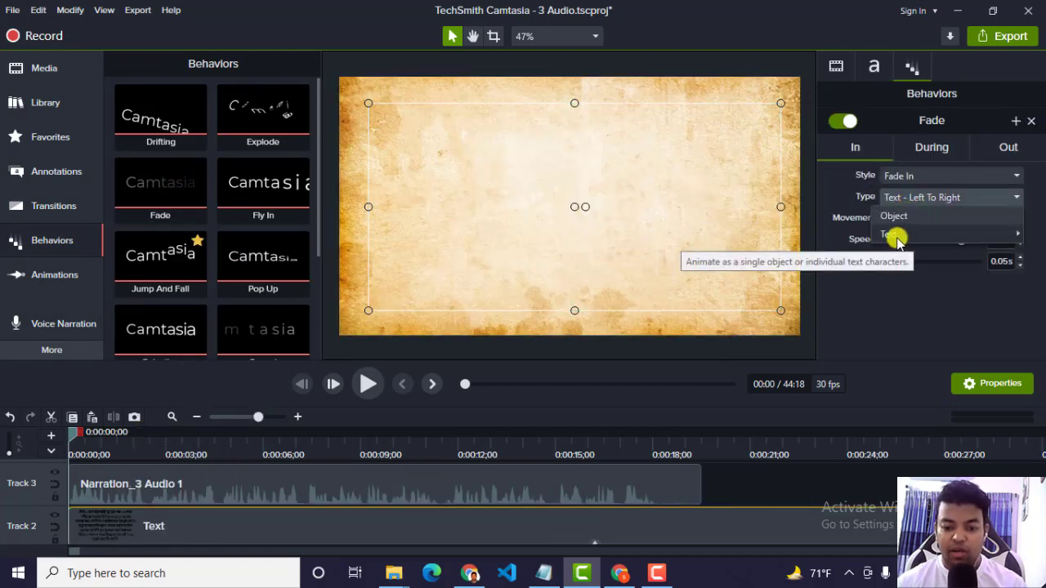
{"action": "mouse_move", "coordinate": [894, 234]}
{"action": "left_click", "coordinate": [822, 237]}
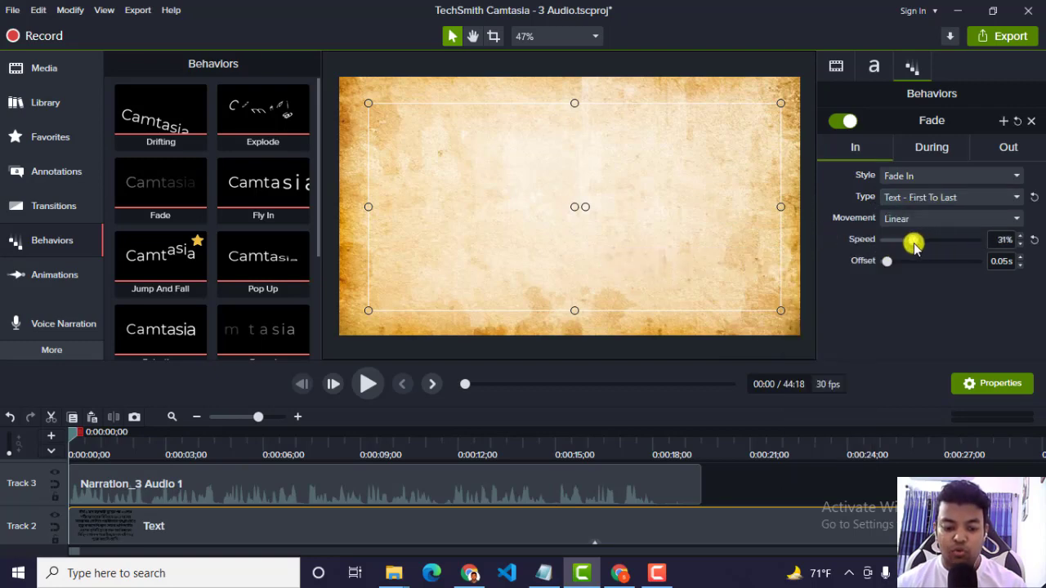
Set the Fade entrance speed to 31% and its offset to 0.83 s, and preview the first seconds with the narration.
{"action": "scroll", "coordinate": [848, 482], "scroll_direction": "down", "scroll_amount": 1}
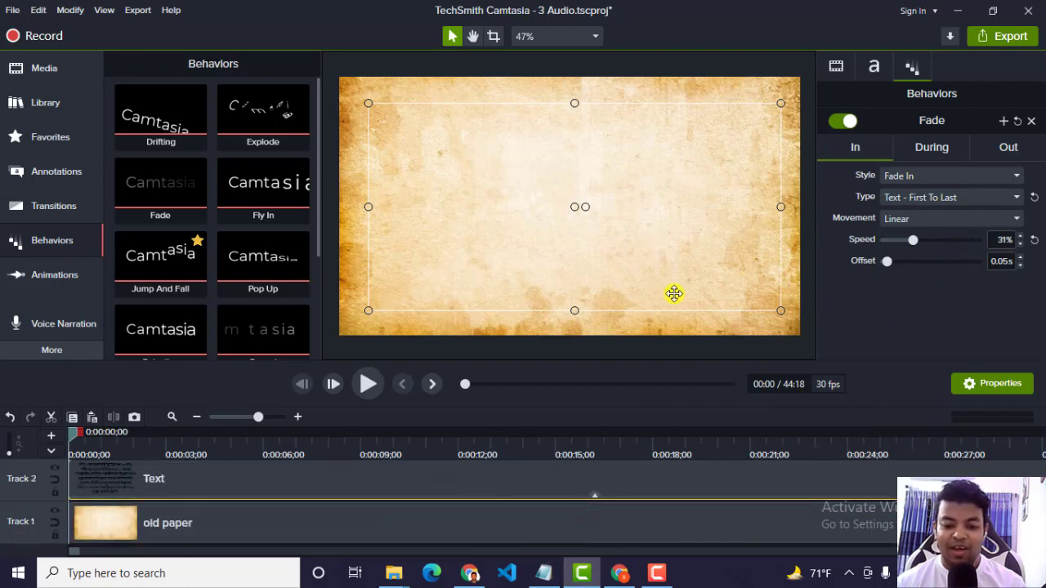
{"action": "scroll", "coordinate": [675, 294], "scroll_direction": "up", "scroll_amount": 2}
{"action": "scroll", "coordinate": [728, 303], "scroll_direction": "down", "scroll_amount": 3}
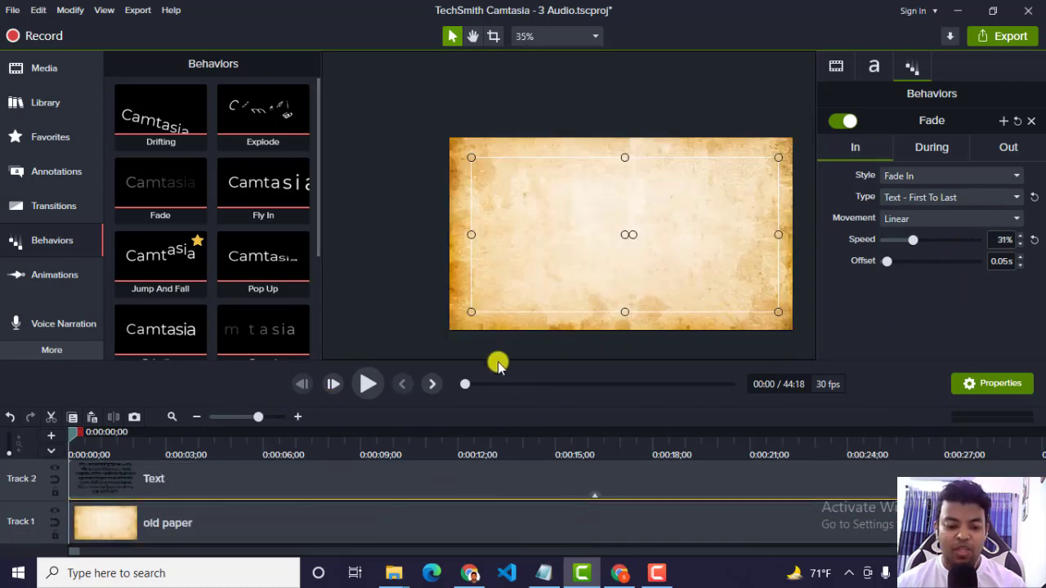
{"action": "scroll", "coordinate": [416, 488], "scroll_direction": "up", "scroll_amount": 2}
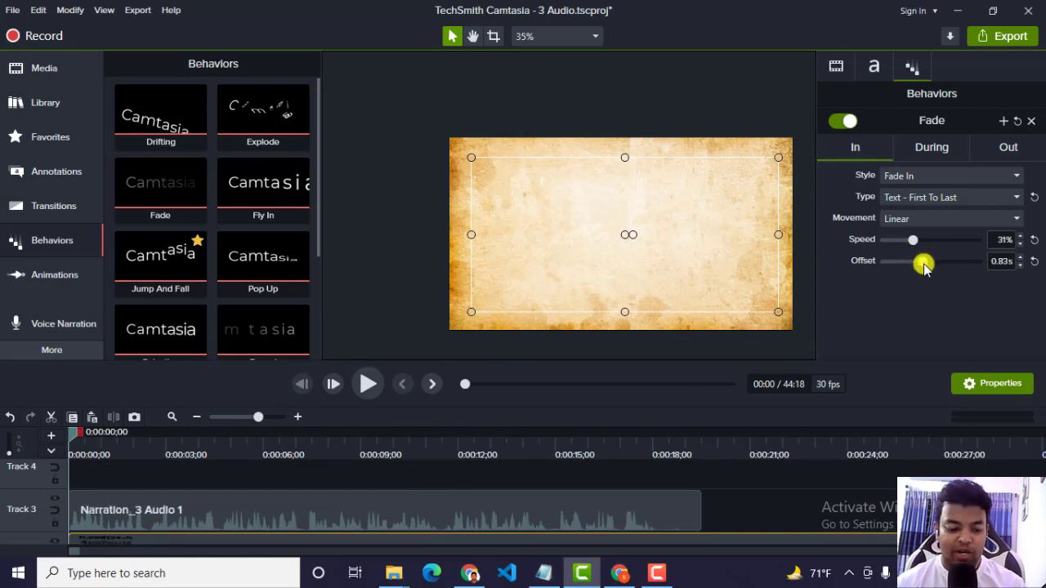
{"action": "left_click", "coordinate": [368, 384]}
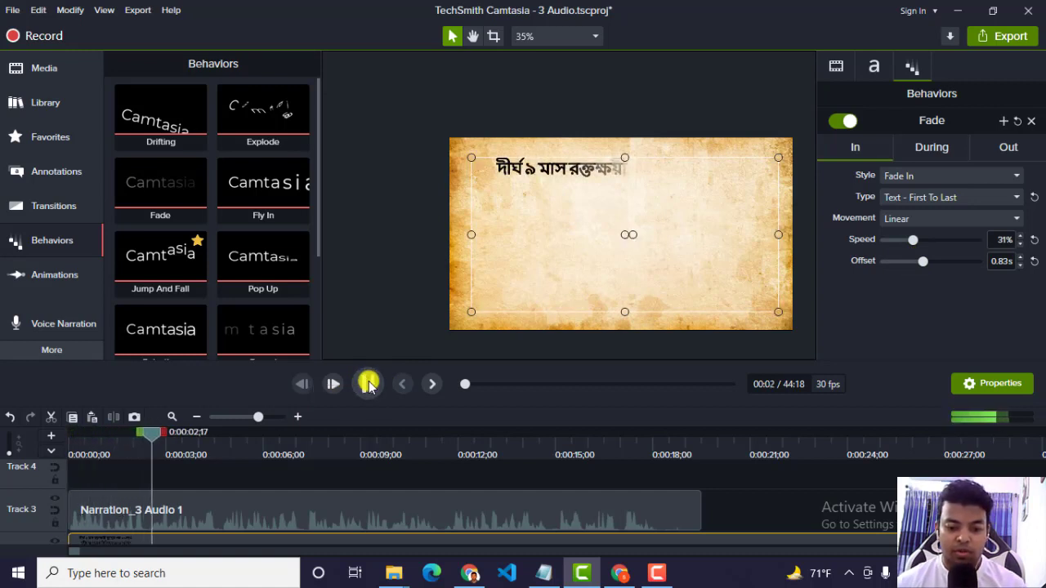
{"action": "left_click", "coordinate": [368, 383]}
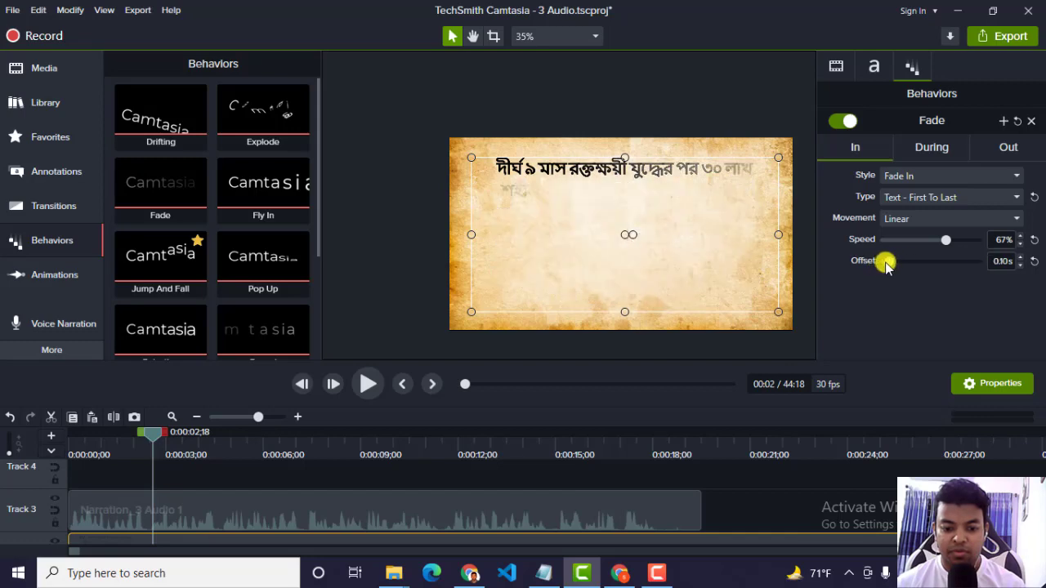
Set the Fade entrance speed to 67% and its offset to 0.13 s, and preview it from the start to about 0:00:19.
{"action": "mouse_move", "coordinate": [889, 266]}
{"action": "left_mouse_down"}
{"action": "mouse_move", "coordinate": [899, 268]}
{"action": "mouse_move", "coordinate": [889, 268]}
{"action": "left_mouse_up"}
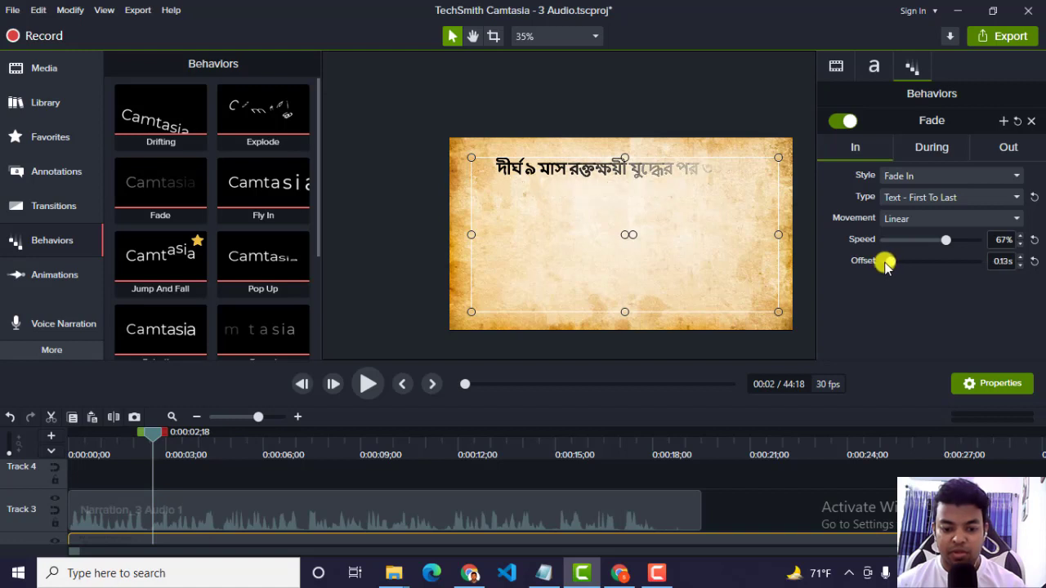
{"action": "left_click_drag", "start_coordinate": [161, 438], "coordinate": [71, 434]}
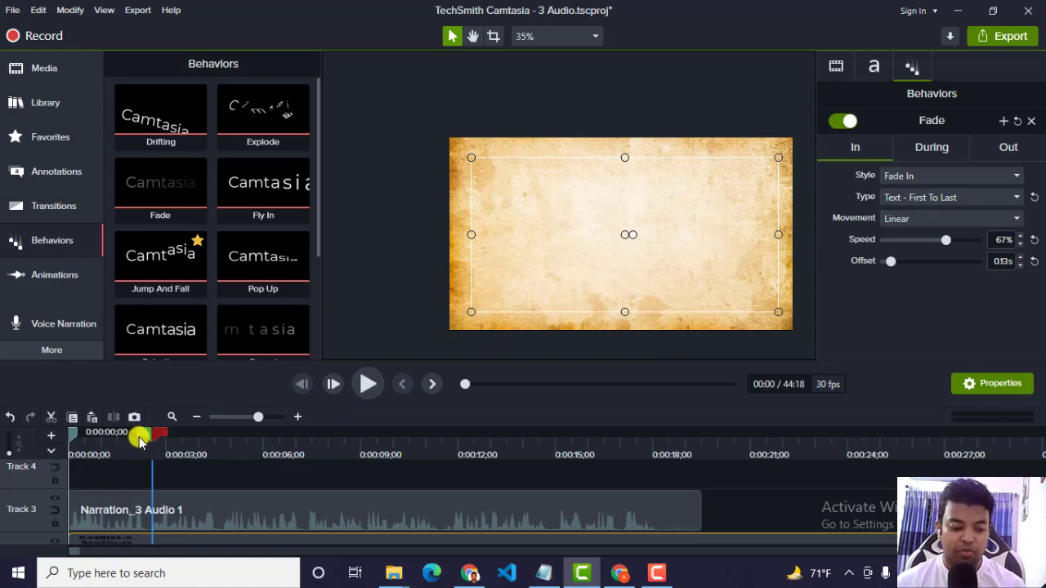
{"action": "left_click", "coordinate": [372, 385]}
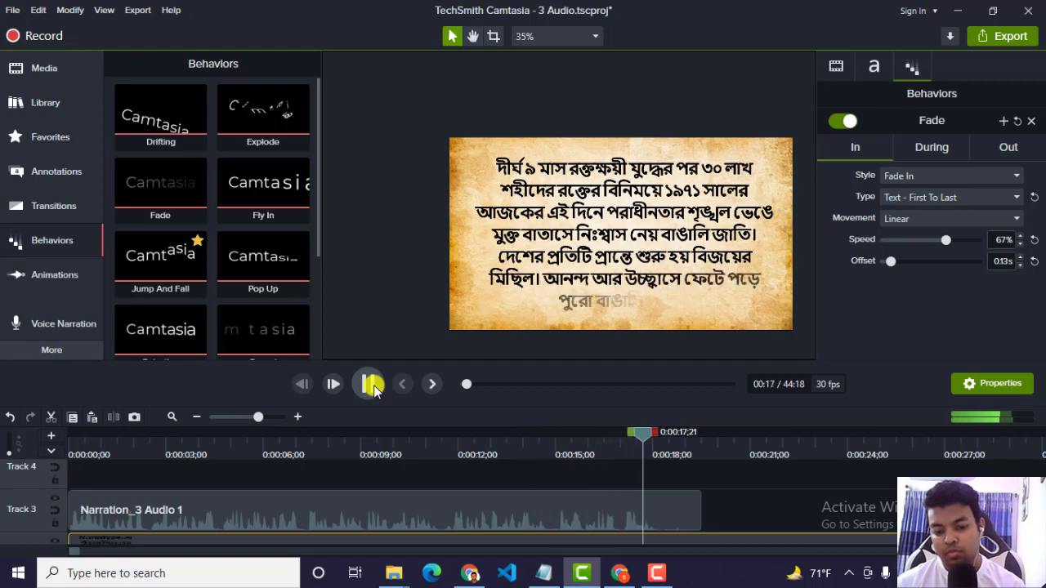
{"action": "left_click", "coordinate": [370, 385]}
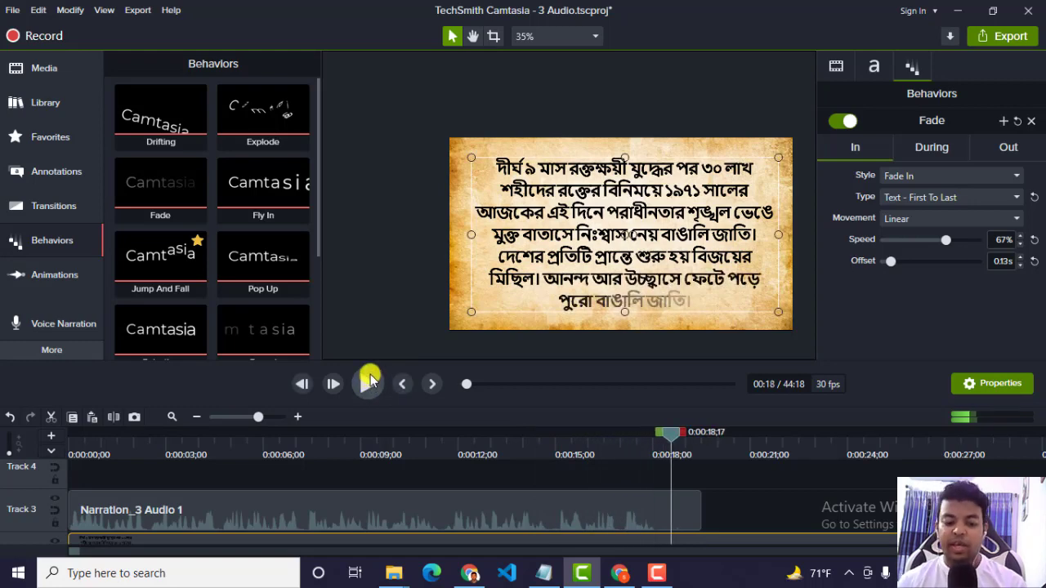
{"action": "left_click", "coordinate": [370, 384]}
{"action": "left_click", "coordinate": [370, 384]}
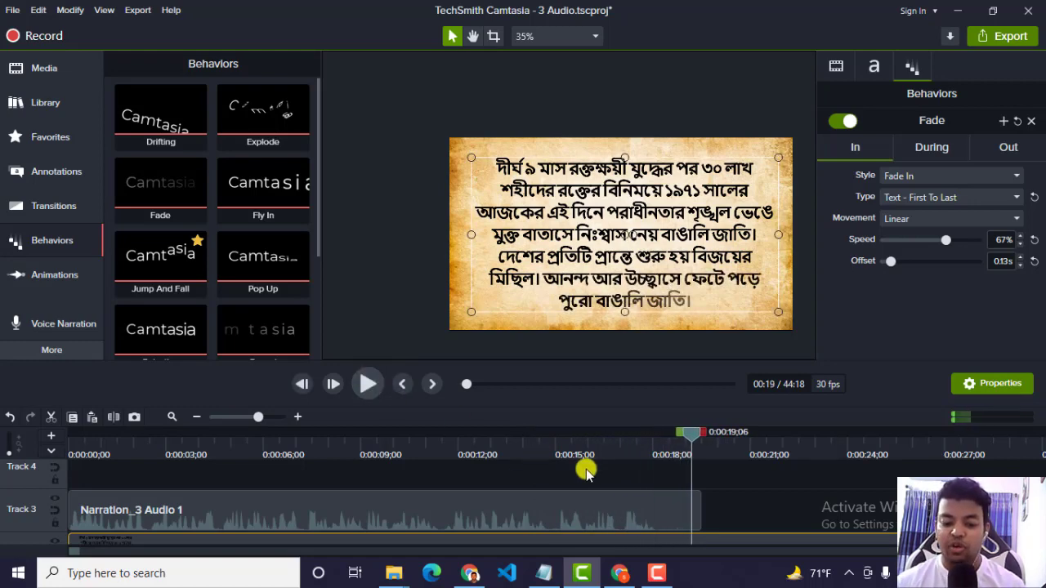
Split the text clip on Track 2 at 0:00:22;11 and delete the part after the split.
{"action": "scroll", "coordinate": [708, 483], "scroll_direction": "down", "scroll_amount": 2}
{"action": "scroll", "coordinate": [703, 481], "scroll_direction": "up", "scroll_amount": 1}
{"action": "scroll", "coordinate": [691, 484], "scroll_direction": "down", "scroll_amount": 1}
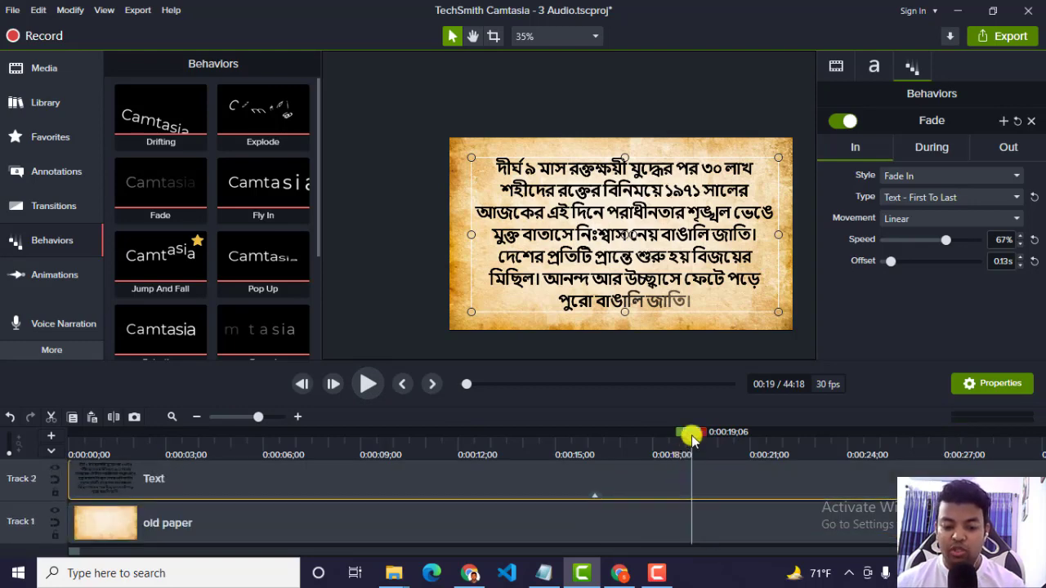
{"action": "scroll", "coordinate": [717, 493], "scroll_direction": "up", "scroll_amount": 2}
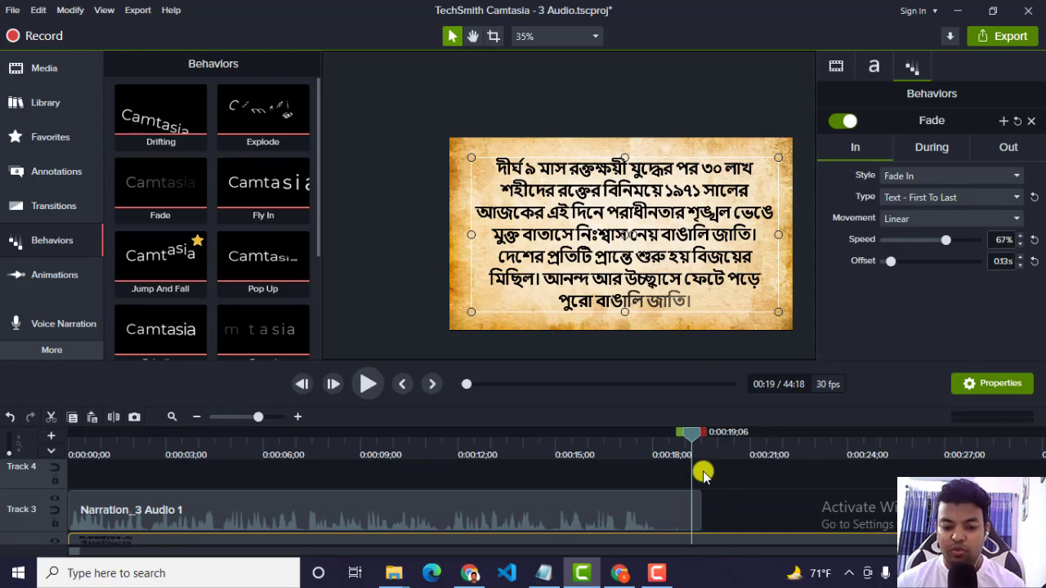
{"action": "left_click", "coordinate": [685, 513]}
{"action": "scroll", "coordinate": [703, 516], "scroll_direction": "down", "scroll_amount": 2}
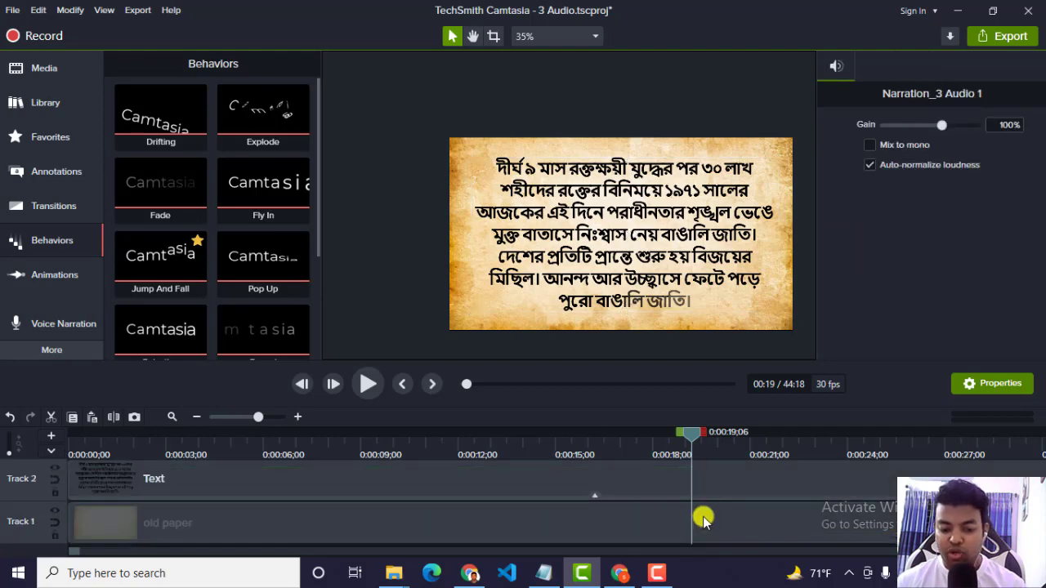
{"action": "left_click", "coordinate": [759, 525]}
{"action": "left_click_drag", "start_coordinate": [691, 433], "coordinate": [794, 433]}
{"action": "scroll", "coordinate": [844, 499], "scroll_direction": "up", "scroll_amount": 2}
{"action": "left_click", "coordinate": [843, 512]}
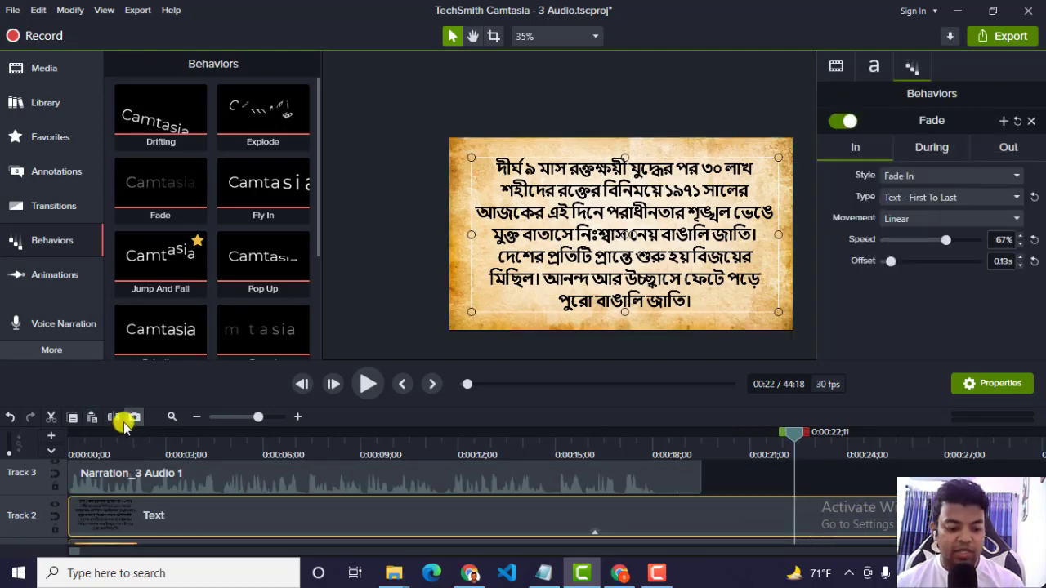
{"action": "left_click", "coordinate": [114, 417]}
{"action": "left_click", "coordinate": [850, 525]}
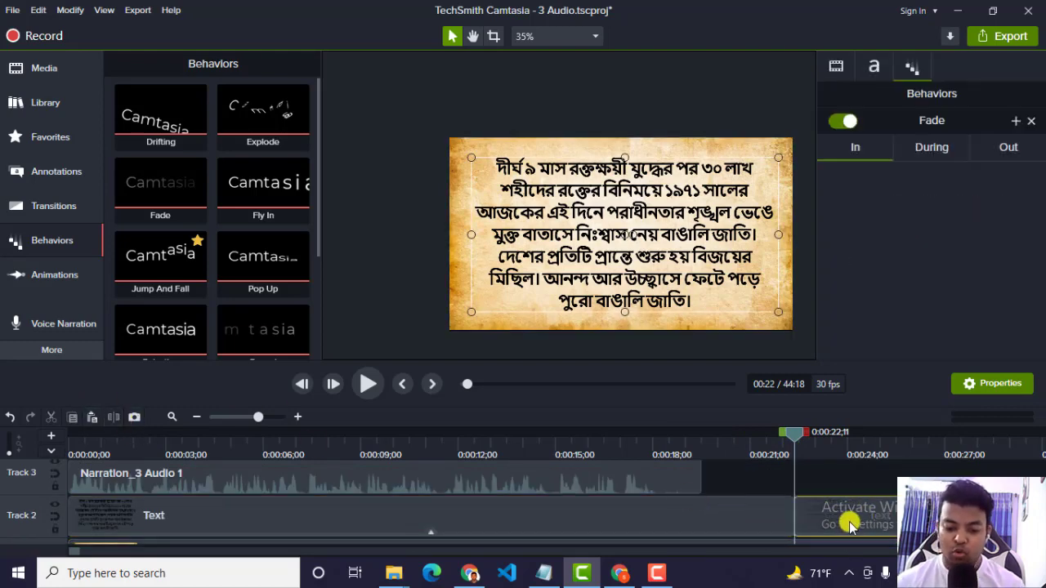
{"action": "key", "text": "Delete"}
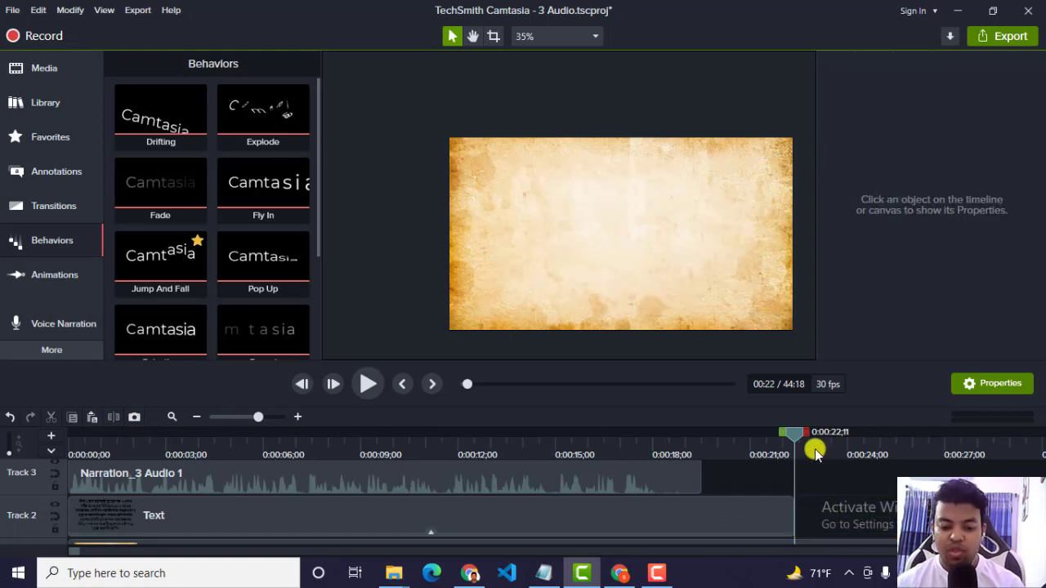
Split the old paper clip on Track 1 at 0:00:22;10, where the text ends, and delete the part after it.
{"action": "left_click", "coordinate": [784, 441]}
{"action": "left_click_drag", "start_coordinate": [734, 444], "coordinate": [776, 478]}
{"action": "scroll", "coordinate": [776, 479], "scroll_direction": "down", "scroll_amount": 2}
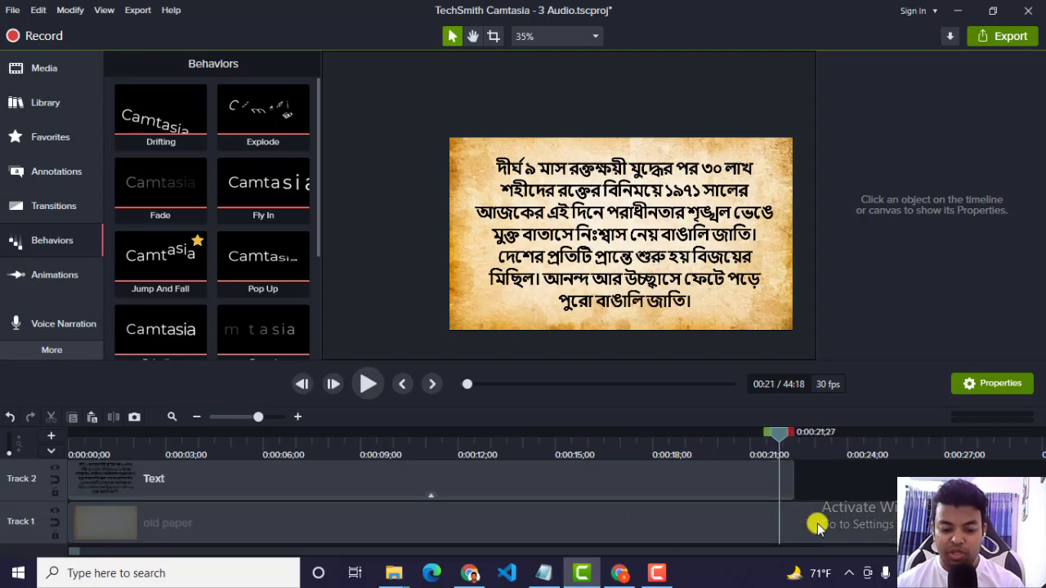
{"action": "left_click", "coordinate": [785, 521]}
{"action": "left_click_drag", "start_coordinate": [776, 438], "coordinate": [791, 444]}
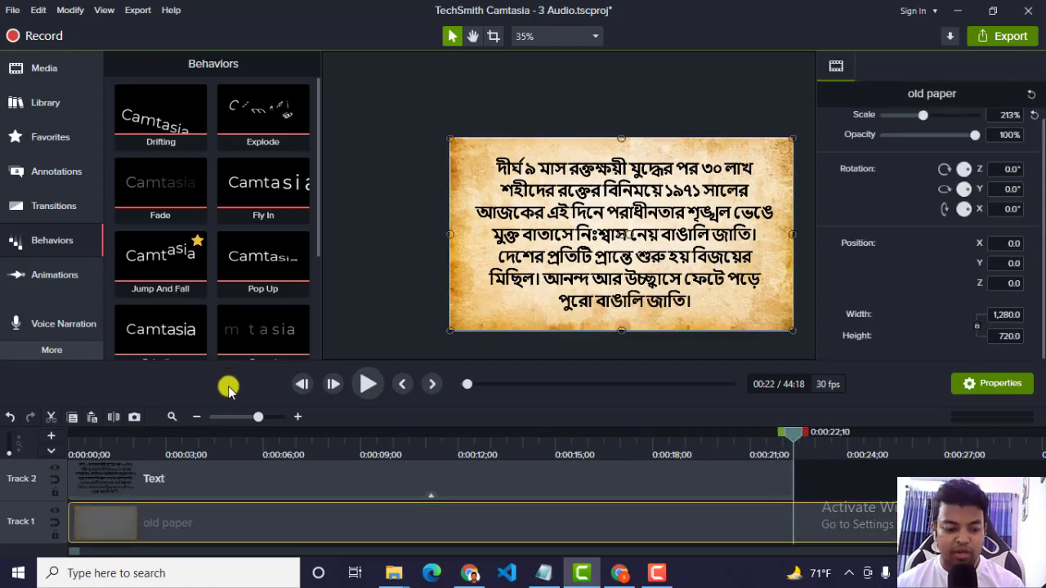
{"action": "left_click", "coordinate": [114, 417]}
{"action": "left_click", "coordinate": [834, 528]}
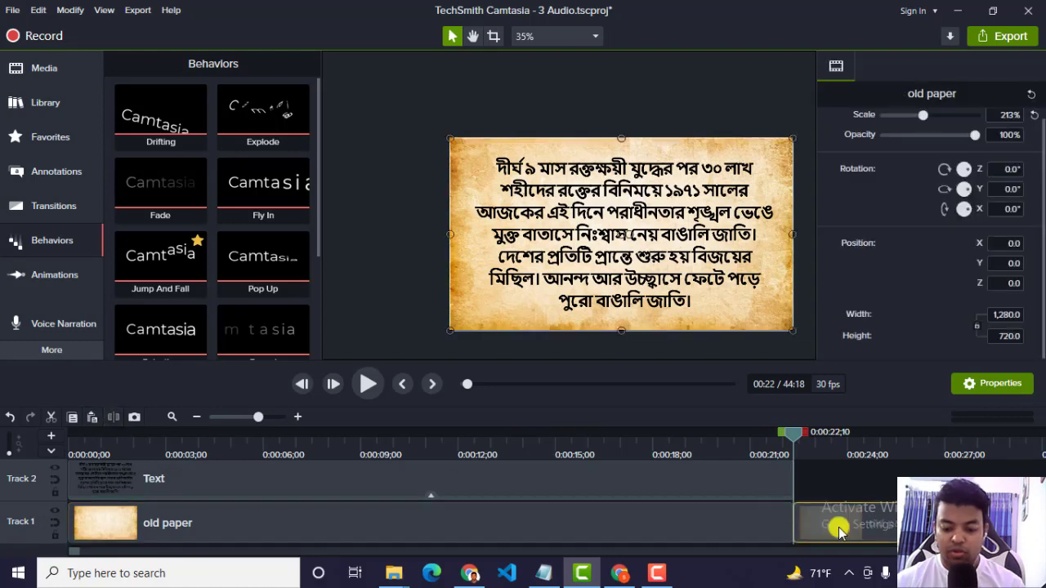
{"action": "key", "text": "Delete"}
{"action": "scroll", "coordinate": [673, 490], "scroll_direction": "up", "scroll_amount": 2}
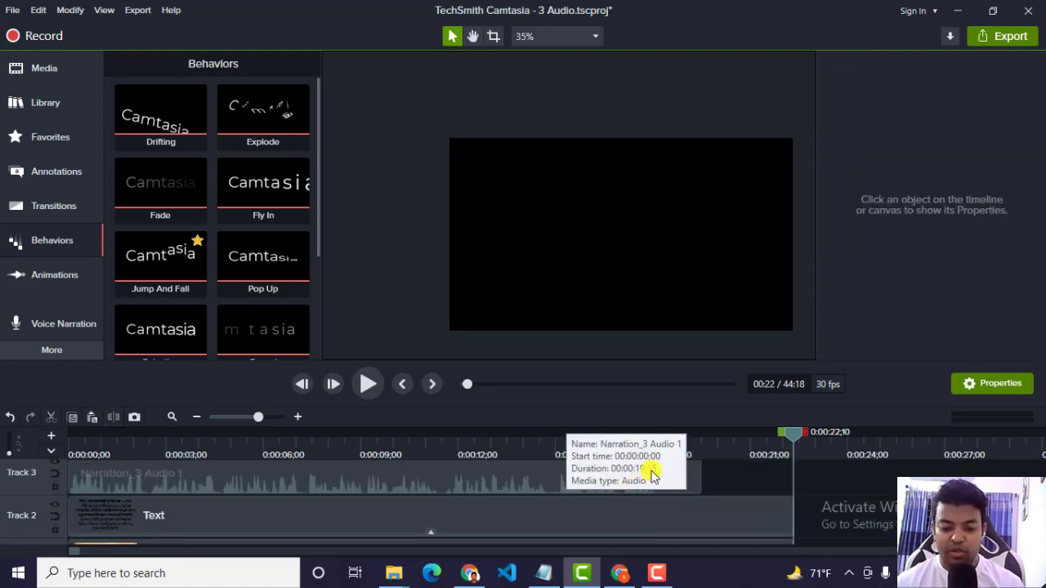
Preview the trimmed opening with its narration from the start to about 0:00:08;23.
{"action": "left_click", "coordinate": [673, 479]}
{"action": "left_click_drag", "start_coordinate": [814, 444], "coordinate": [46, 442]}
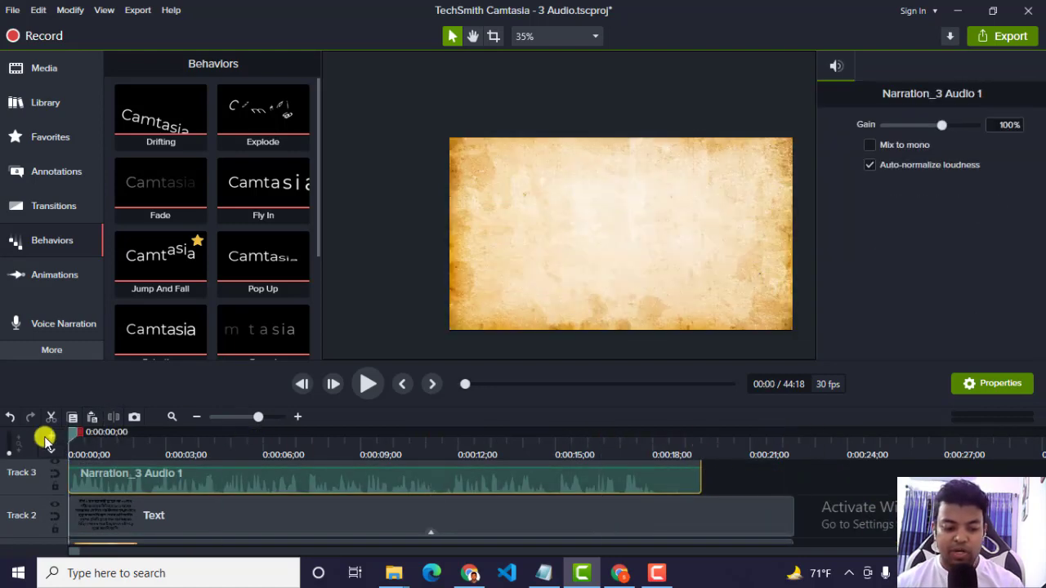
{"action": "left_click", "coordinate": [367, 385]}
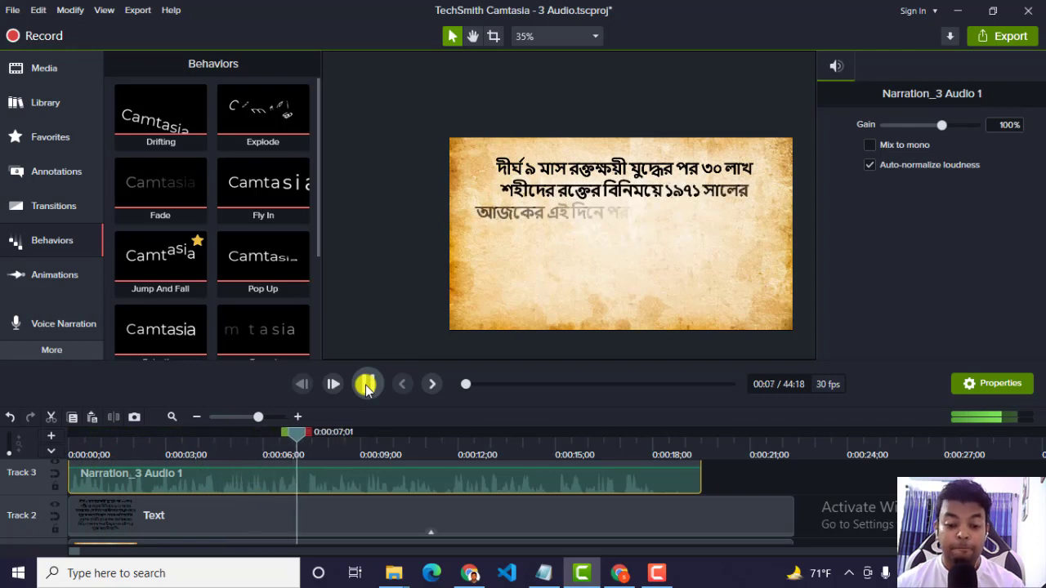
{"action": "left_click", "coordinate": [366, 385]}
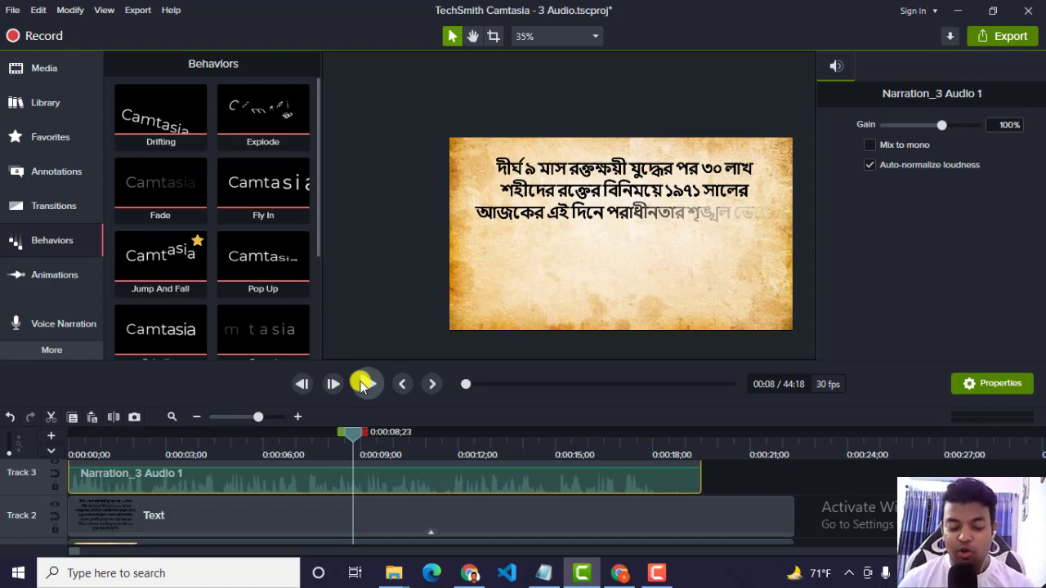
{"action": "scroll", "coordinate": [77, 556], "scroll_direction": "right", "scroll_amount": 3}
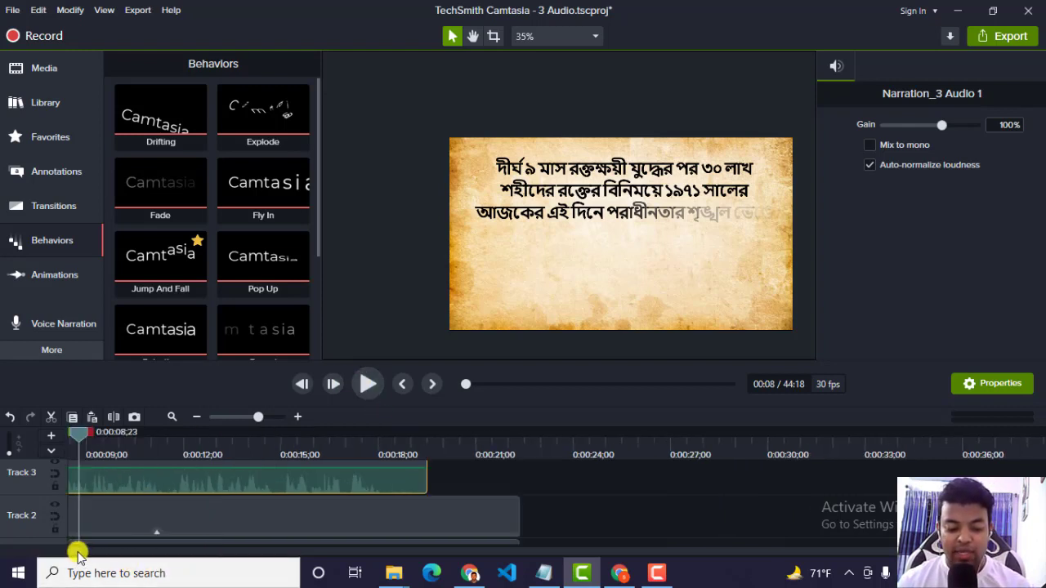
{"action": "scroll", "coordinate": [689, 507], "scroll_direction": "down", "scroll_amount": 1}
{"action": "left_click", "coordinate": [515, 525]}
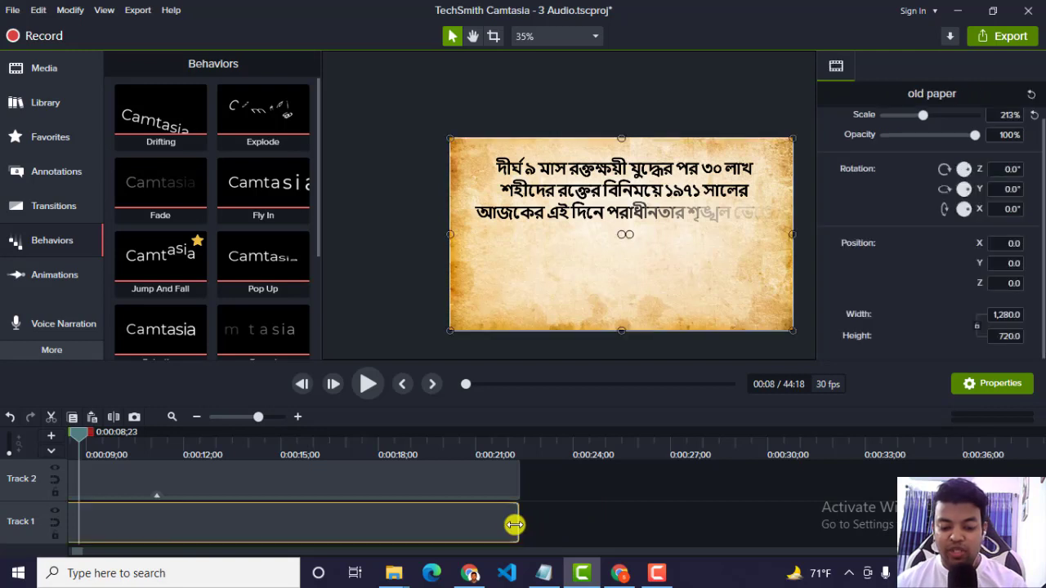
{"action": "left_click", "coordinate": [597, 525]}
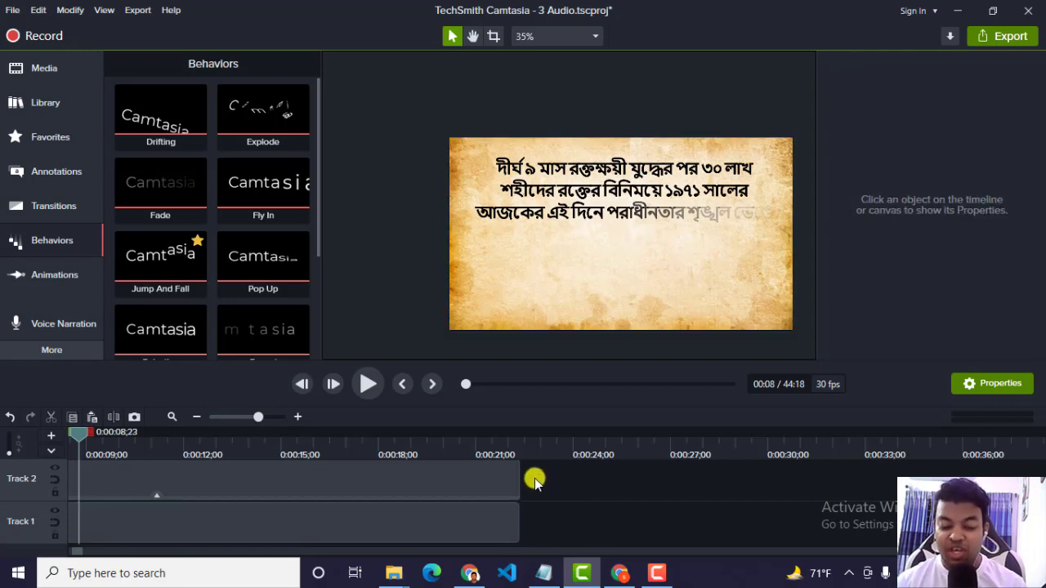
{"action": "scroll", "coordinate": [535, 481], "scroll_direction": "up", "scroll_amount": 1}
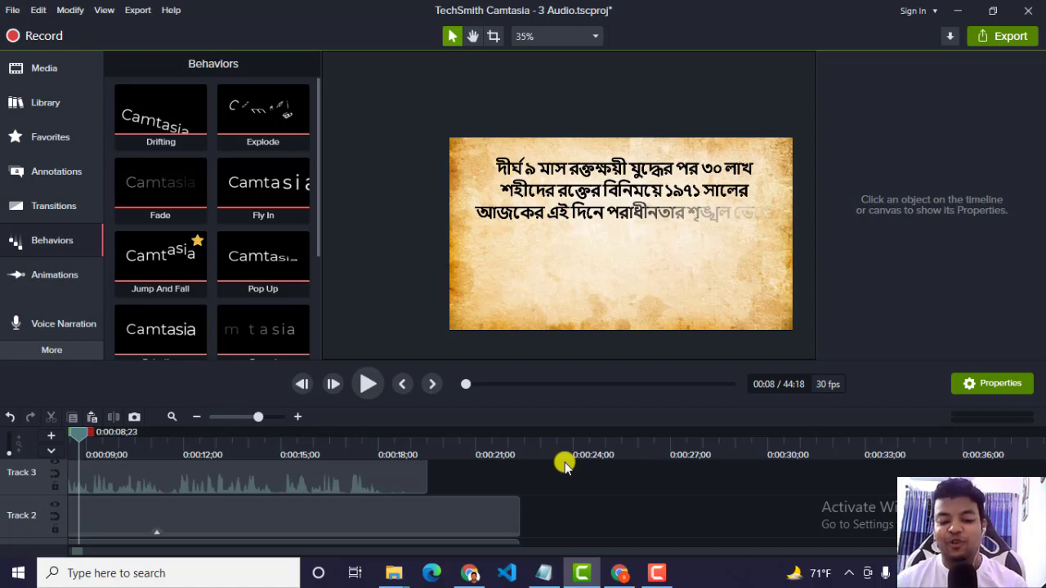
{"action": "scroll", "coordinate": [230, 255], "scroll_direction": "down", "scroll_amount": 4}
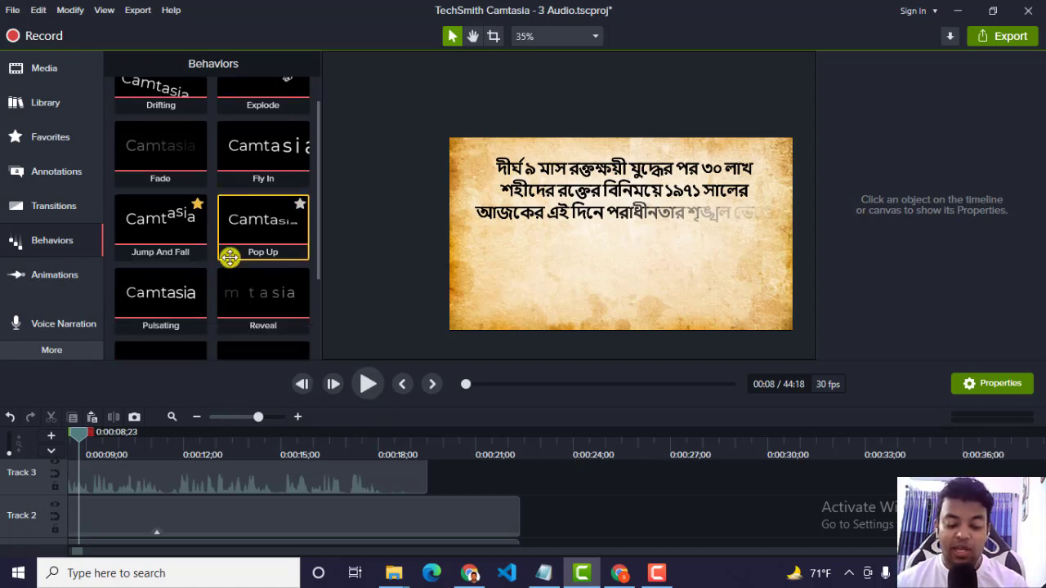